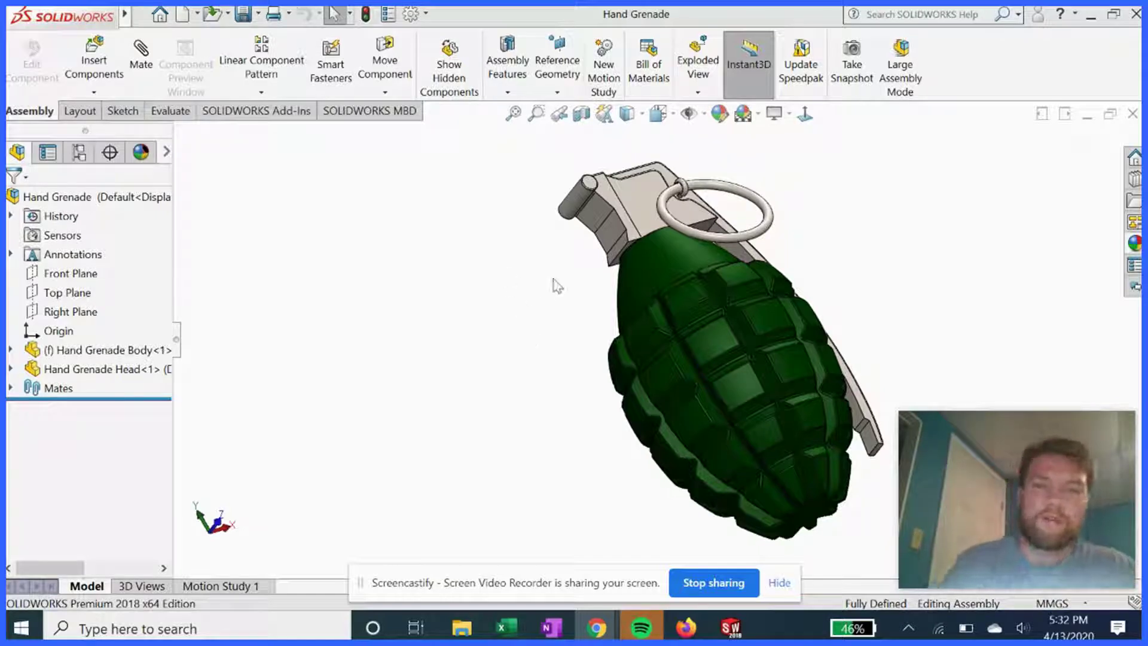
- Highlight the body component and the head component of the assembly in turn
left_click(122, 350)
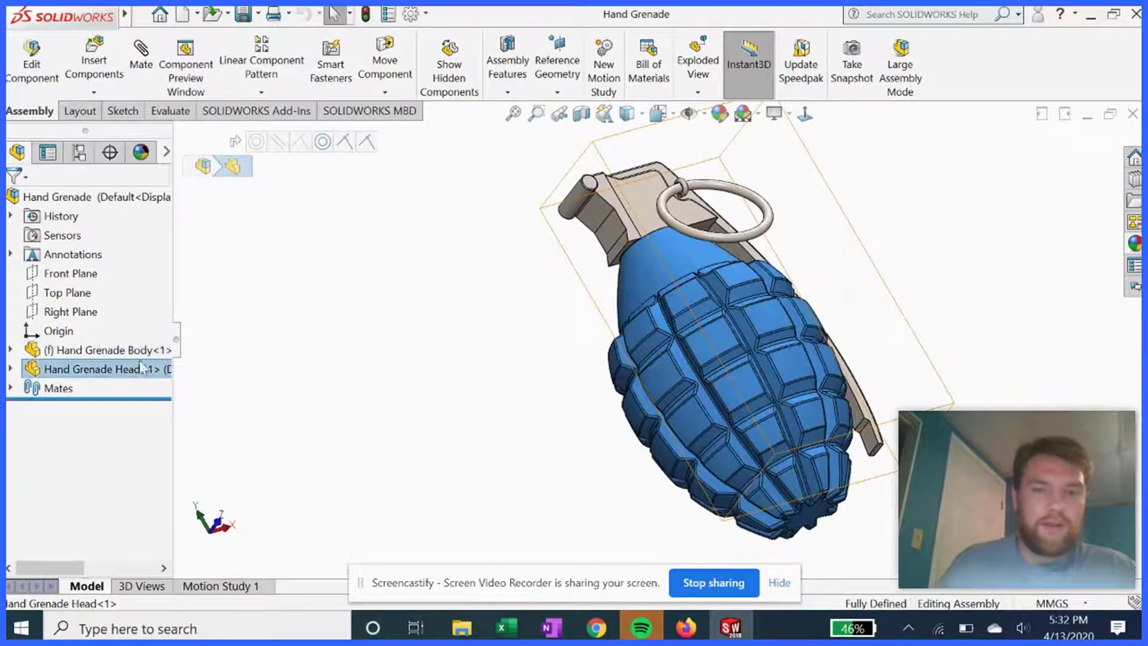
left_click(107, 371)
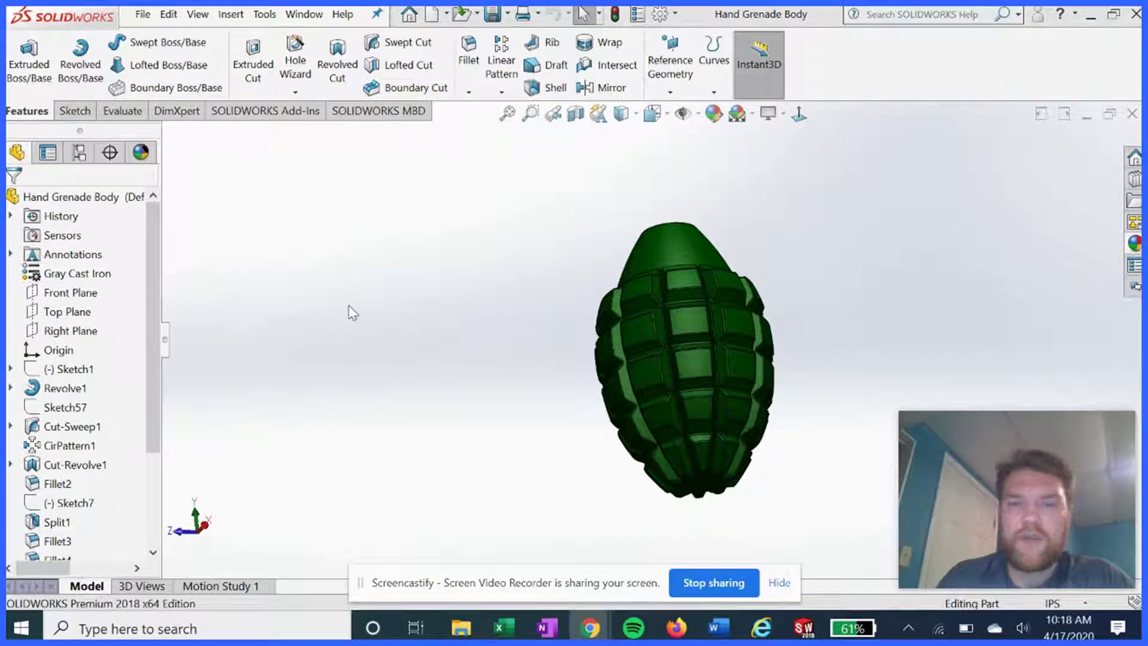
- Roll the body part's feature history back to just after Sketch1 and show that sketch
middle_click_drag(597, 389, 543, 403)
middle_click_drag(550, 343, 808, 341)
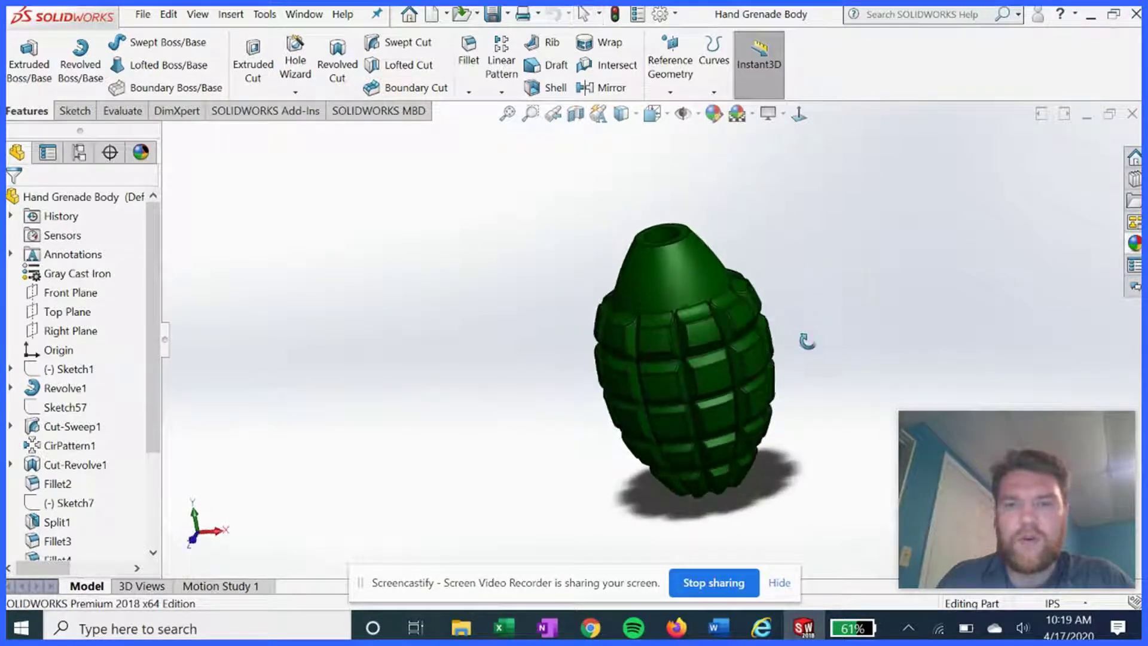
left_click_drag(153, 273, 145, 413)
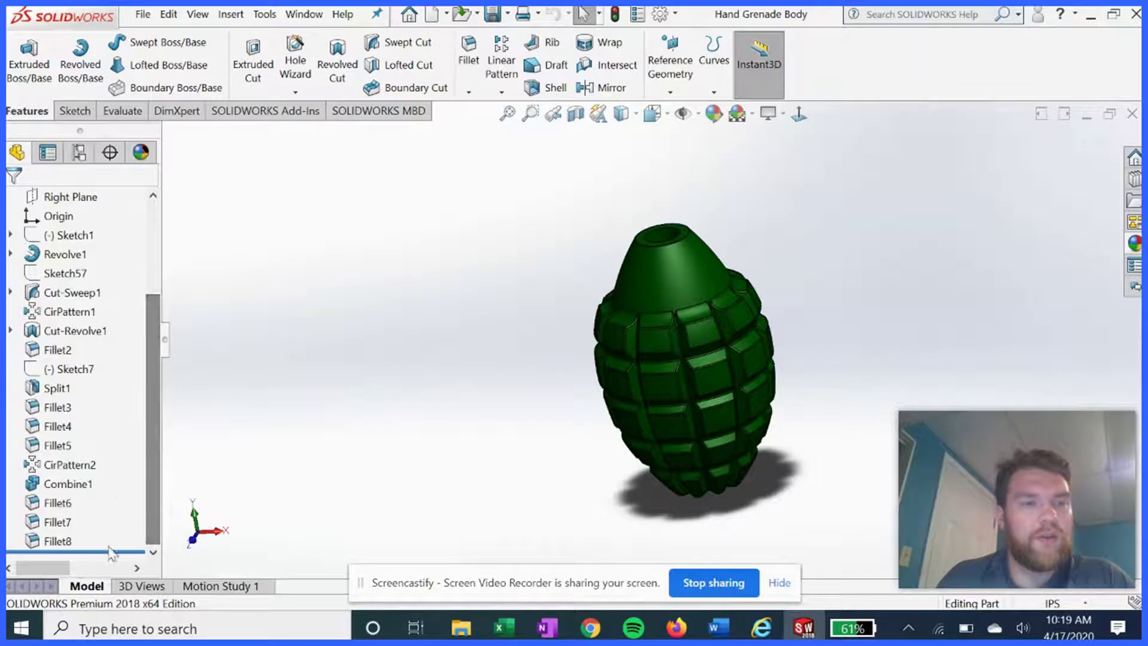
left_click_drag(115, 548, 133, 225)
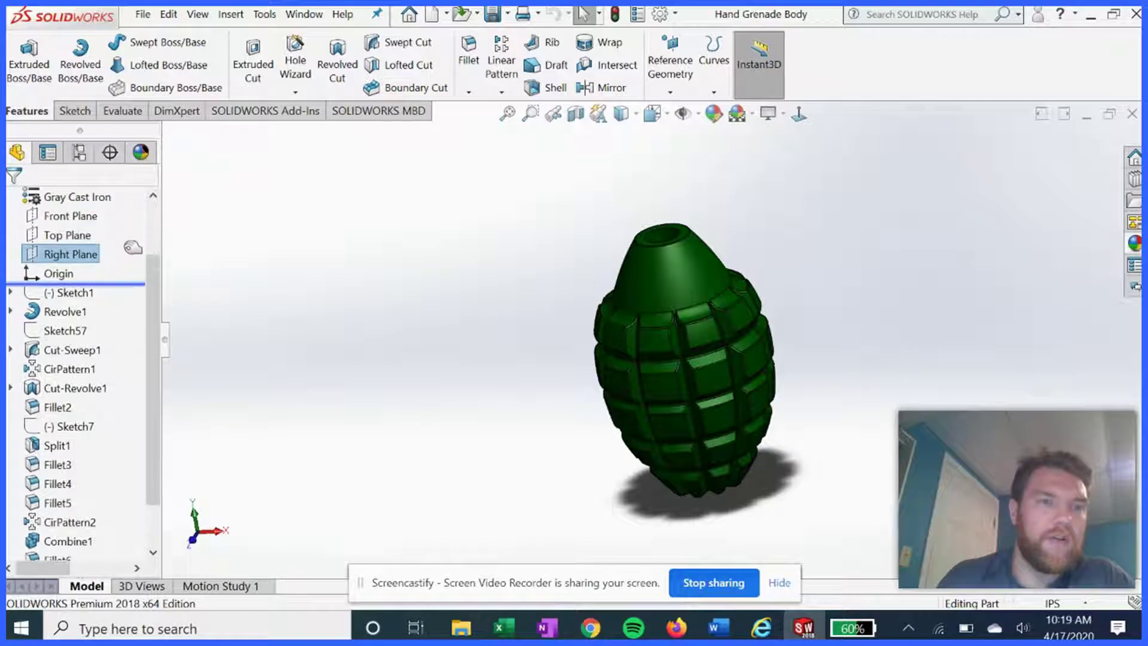
left_click_drag(134, 267, 133, 293)
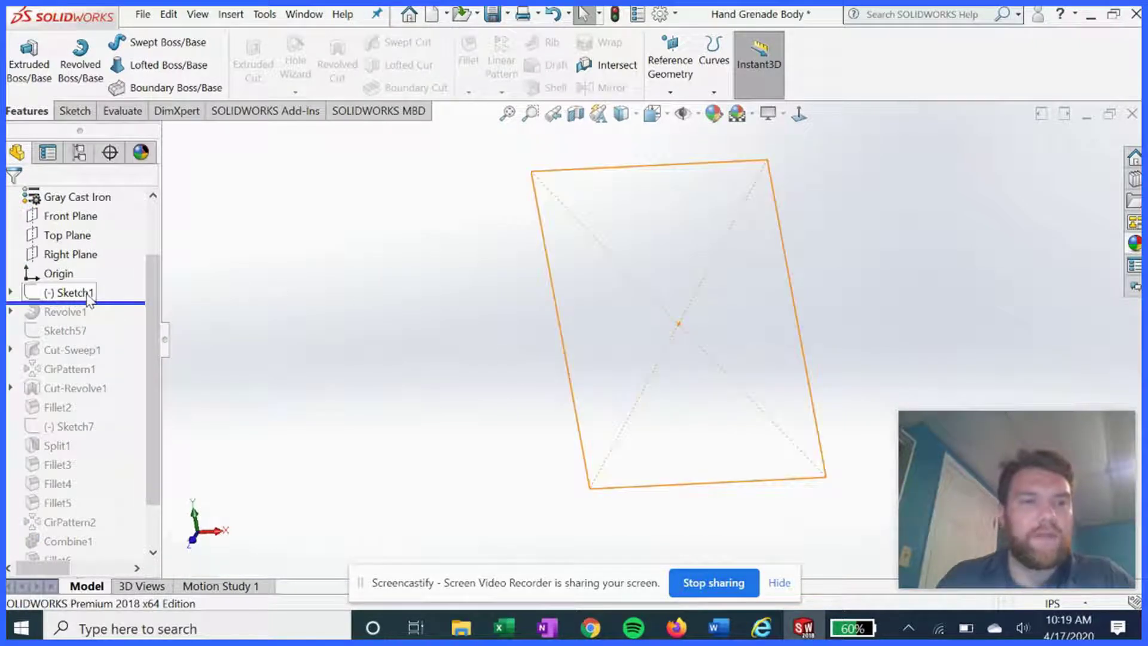
left_click(72, 292)
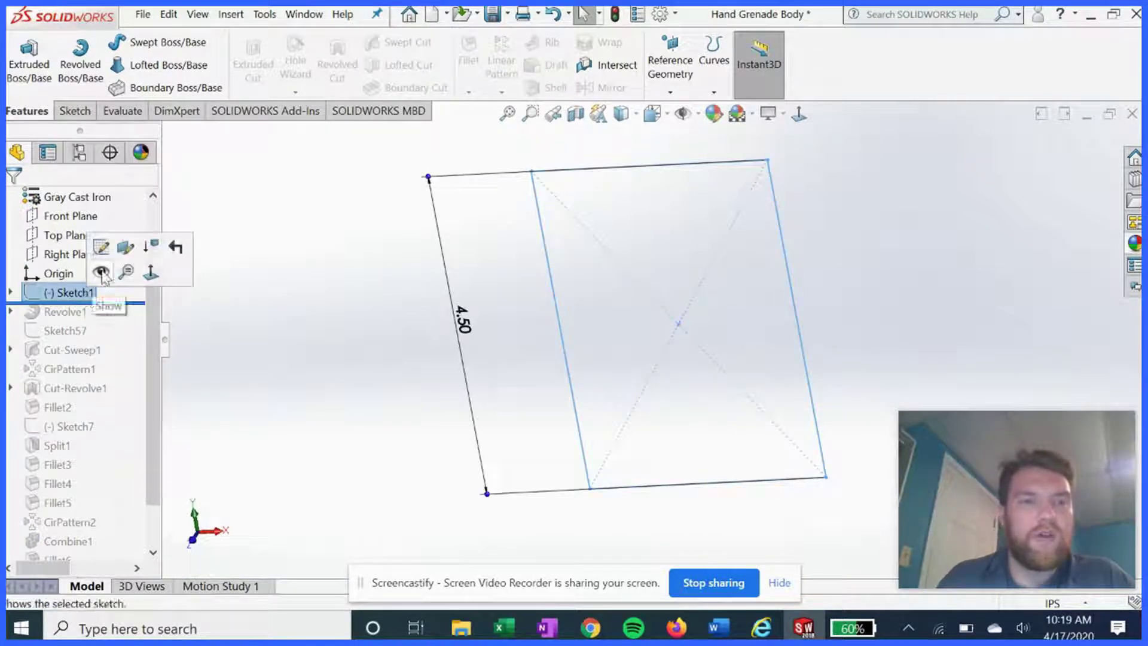
left_click(102, 273)
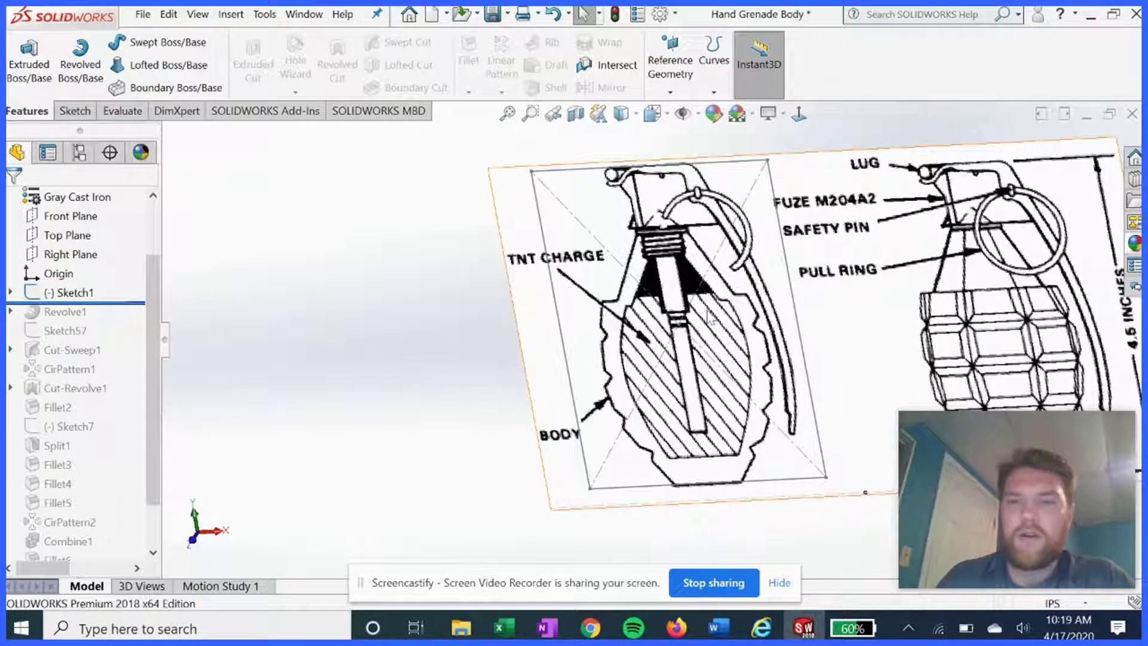
- Examine the reference picture in Sketch1, comparing its cross-section view with the exterior view and overall height dimension
scroll(708, 311, "up", 3)
scroll(833, 299, "down", 2)
middle_click_drag(719, 314, 740, 261)
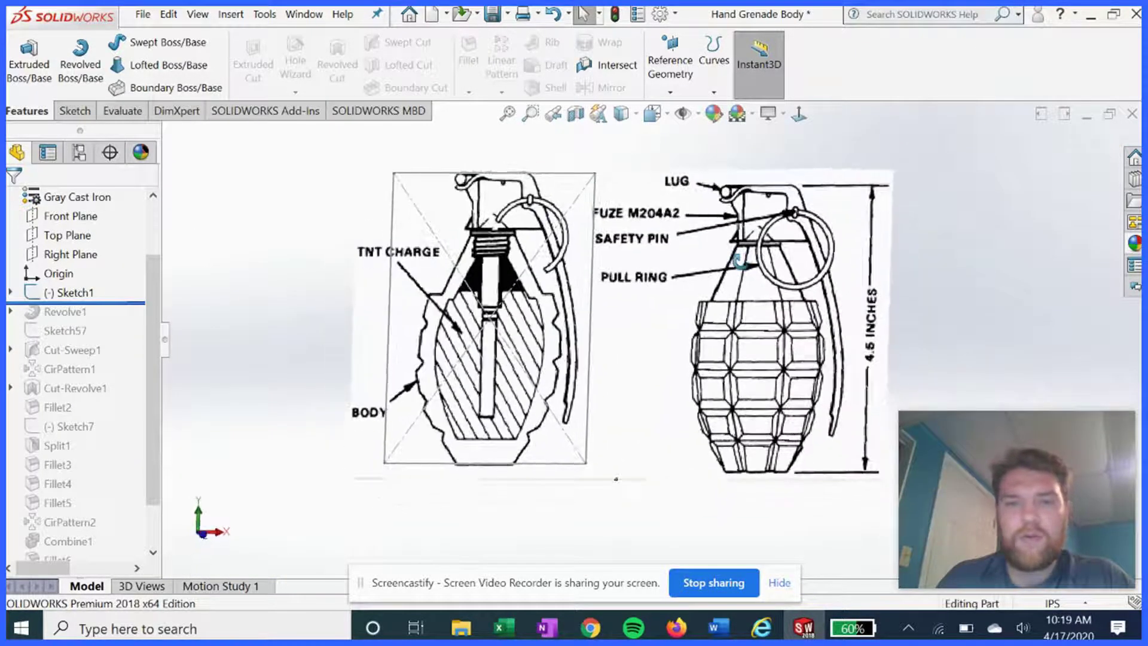
scroll(605, 308, "up", 2)
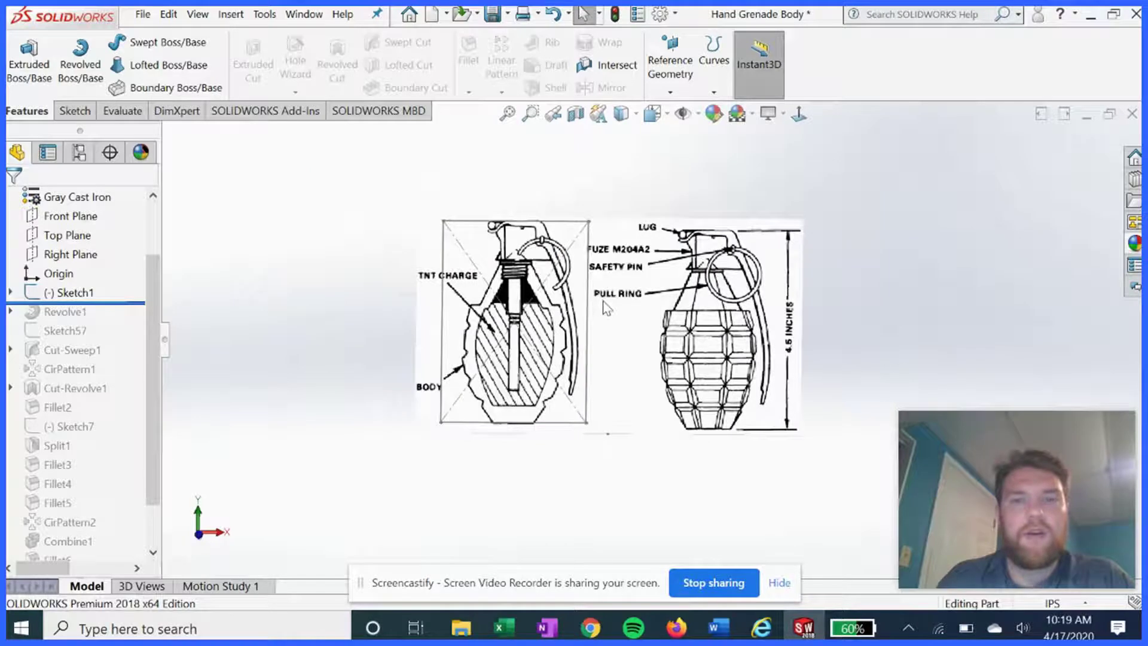
scroll(604, 302, "down", 1)
middle_click_drag(603, 301, 662, 253)
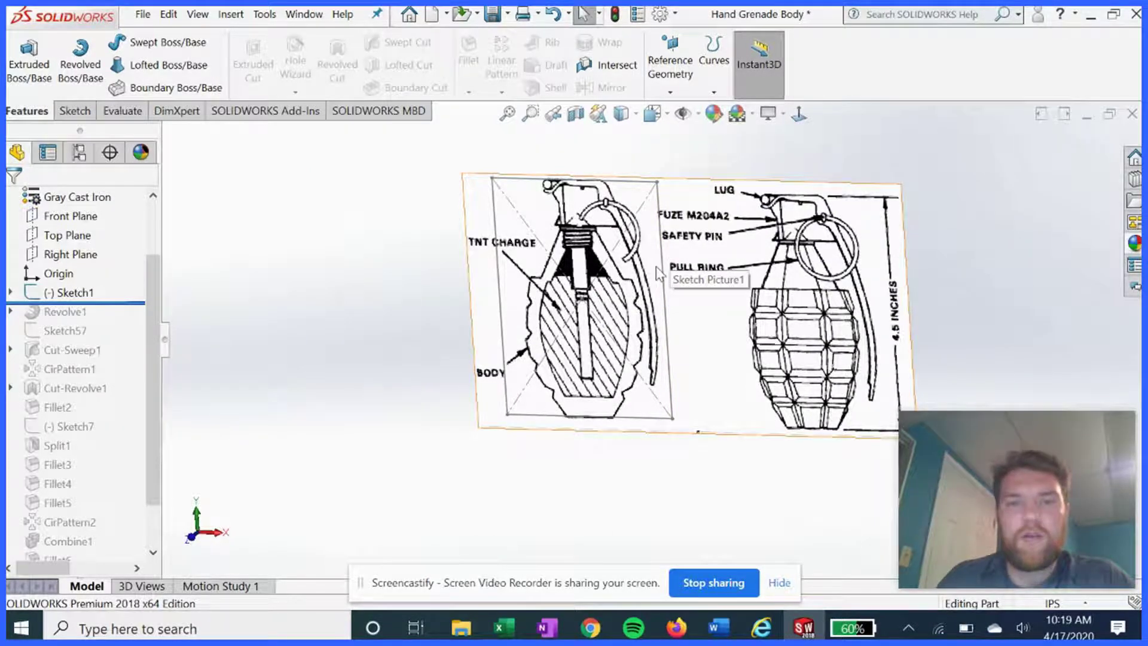
middle_click_drag(656, 268, 675, 272)
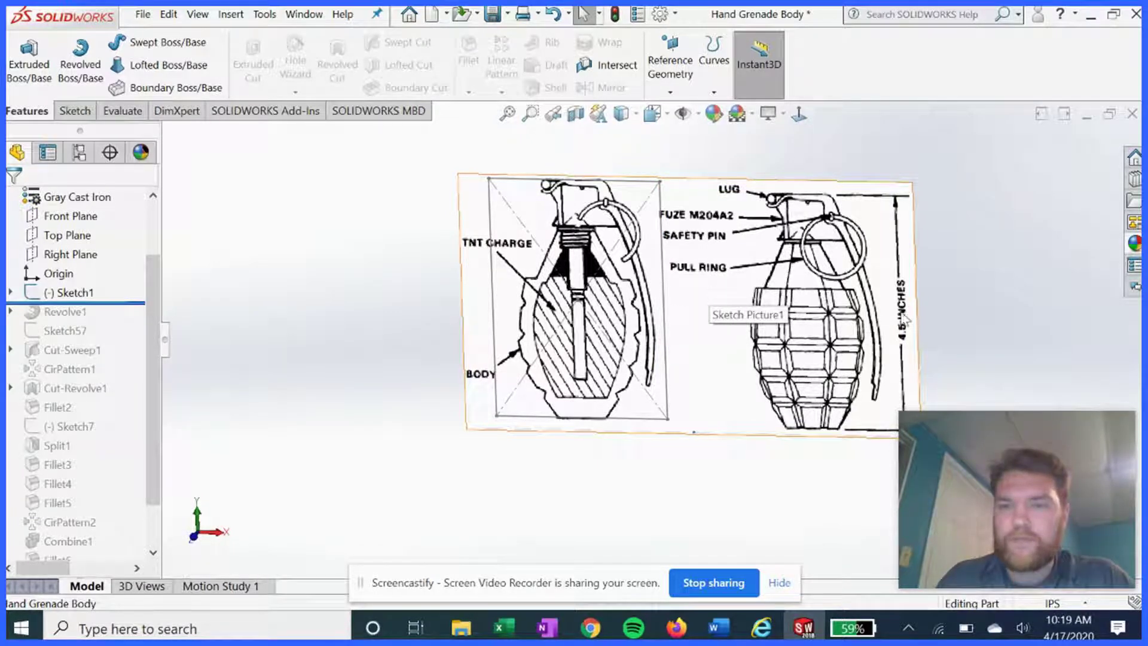
middle_click_drag(901, 313, 907, 312)
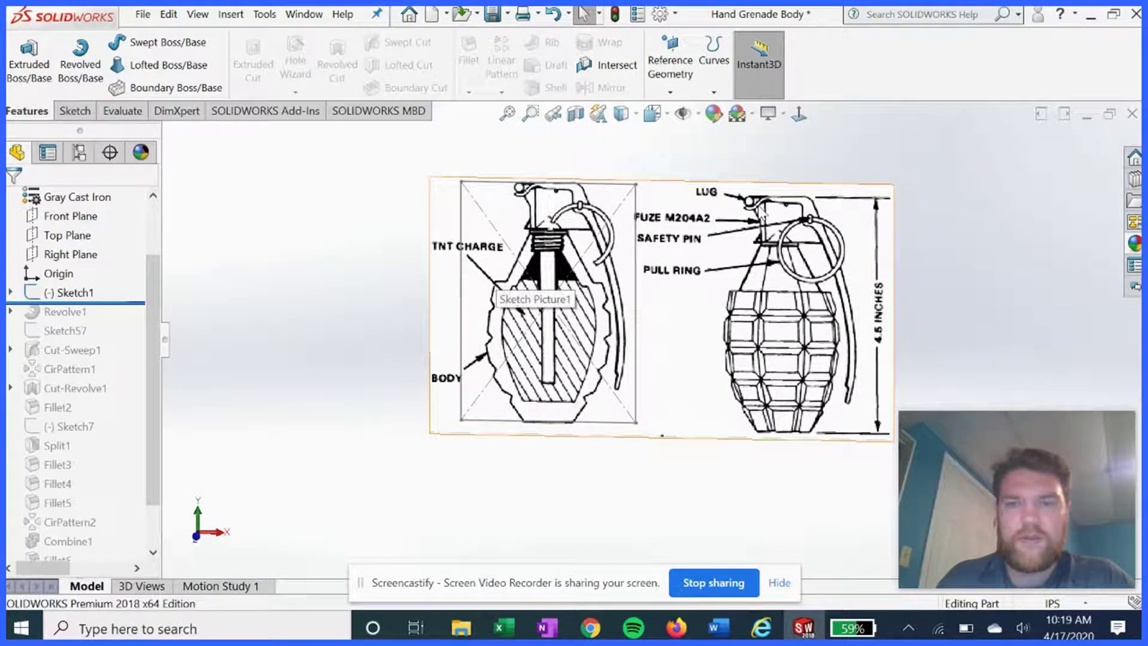
middle_click_drag(351, 264, 354, 261)
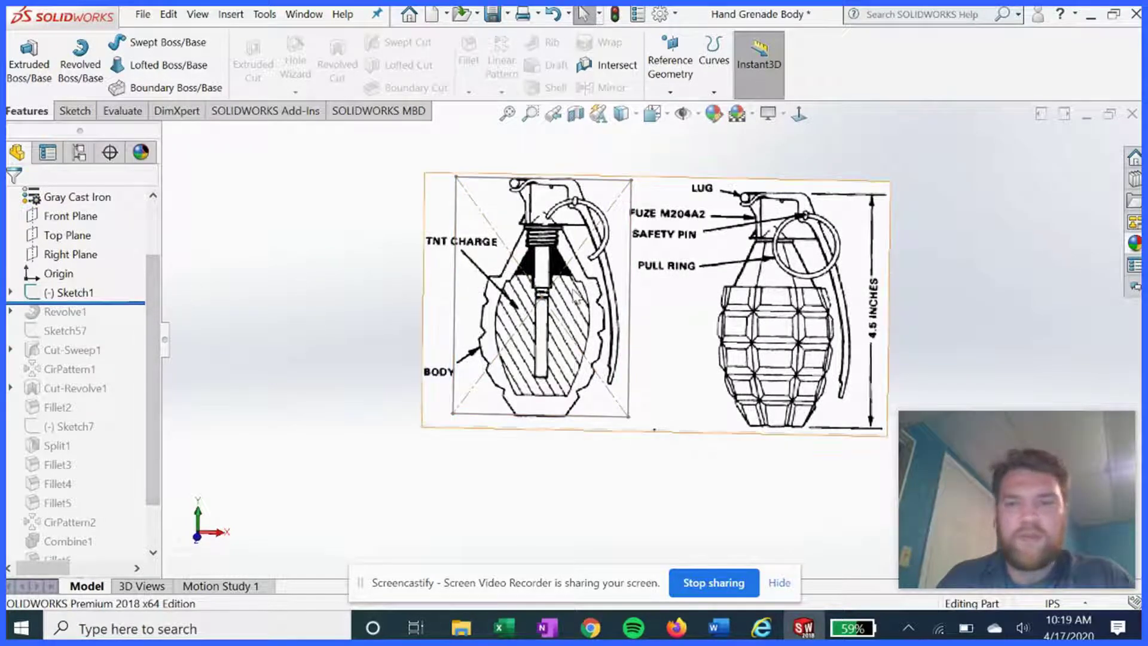
- Roll the feature history forward to include Revolve1 and show its profile sketch, Sketch3
left_click(127, 301)
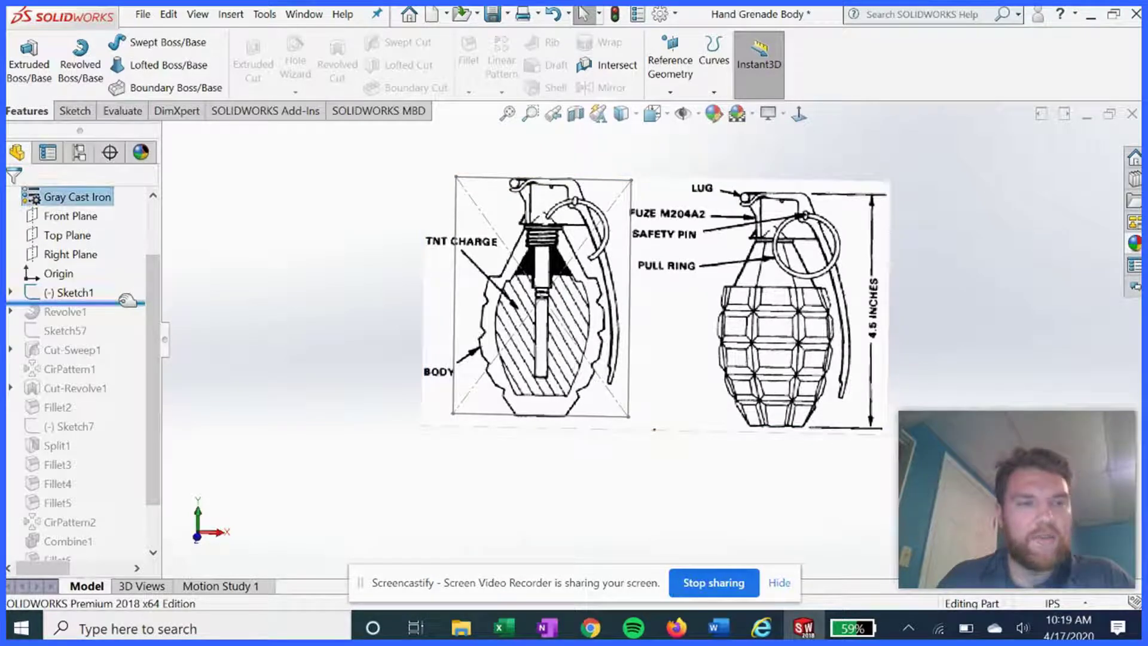
left_click_drag(126, 300, 126, 312)
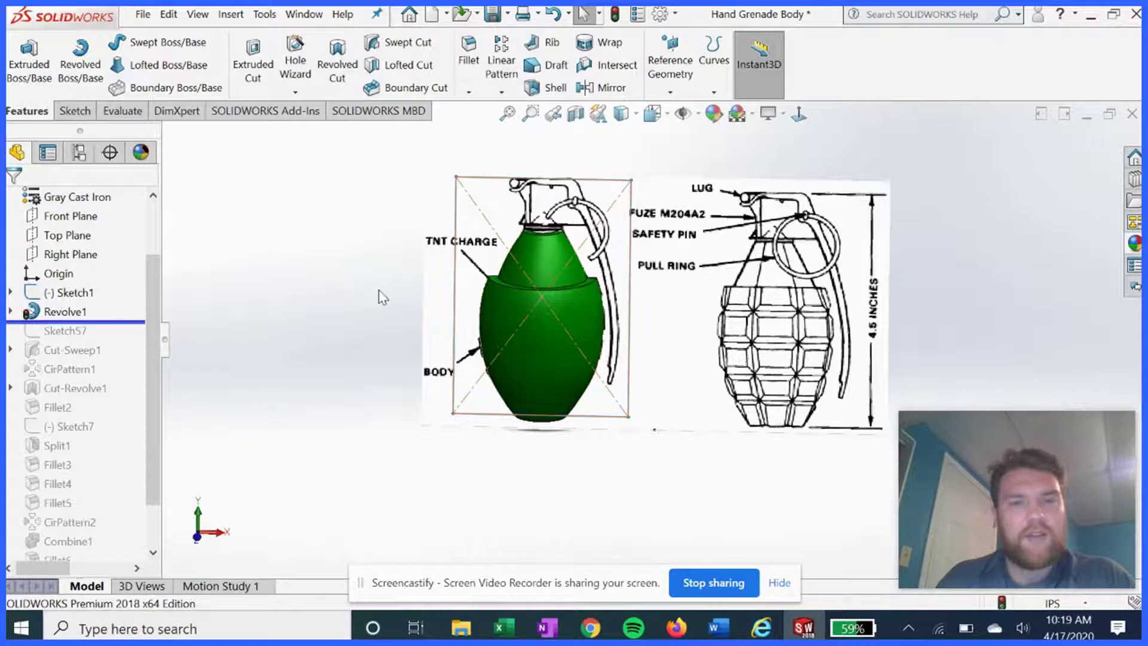
left_click(10, 311)
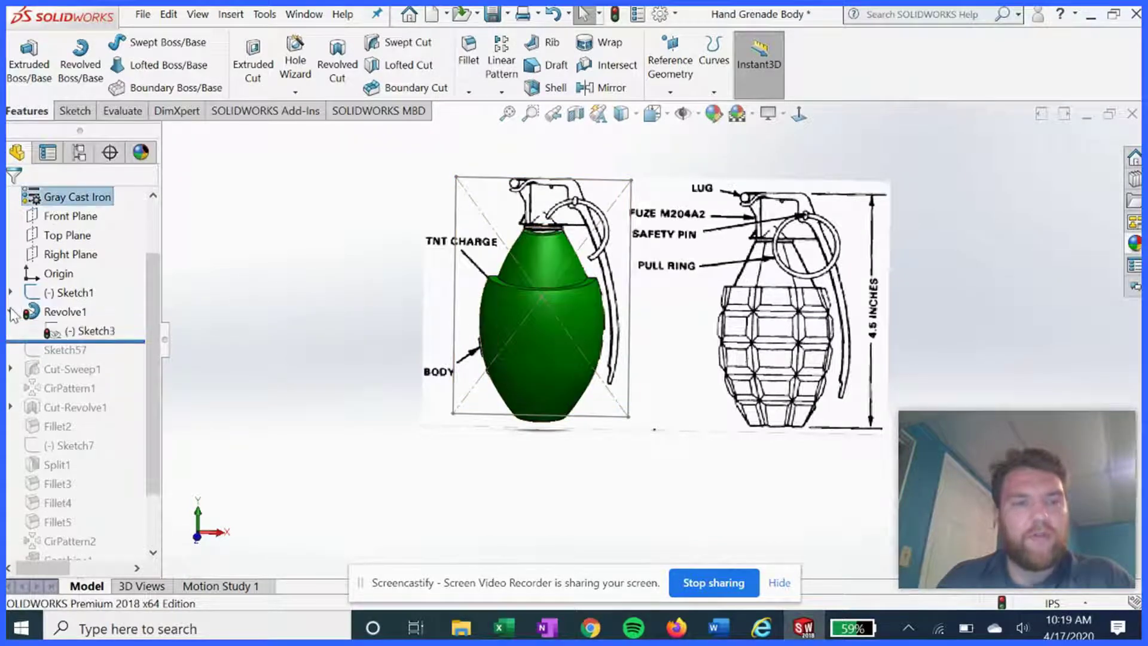
left_click(89, 332)
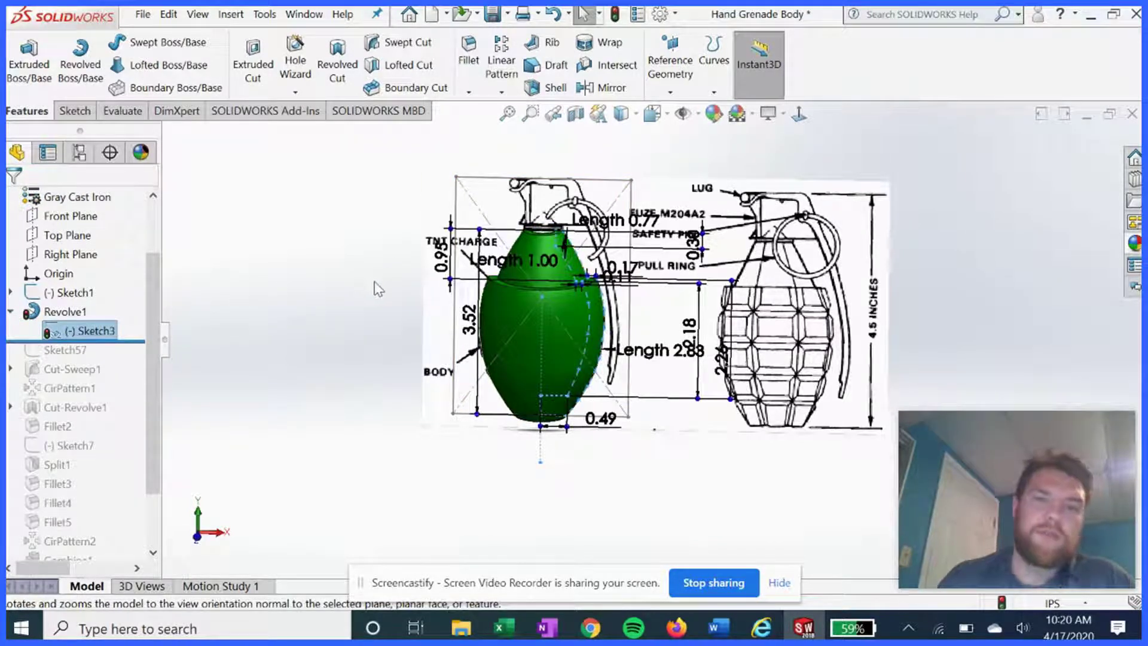
scroll(576, 307, "up", 1)
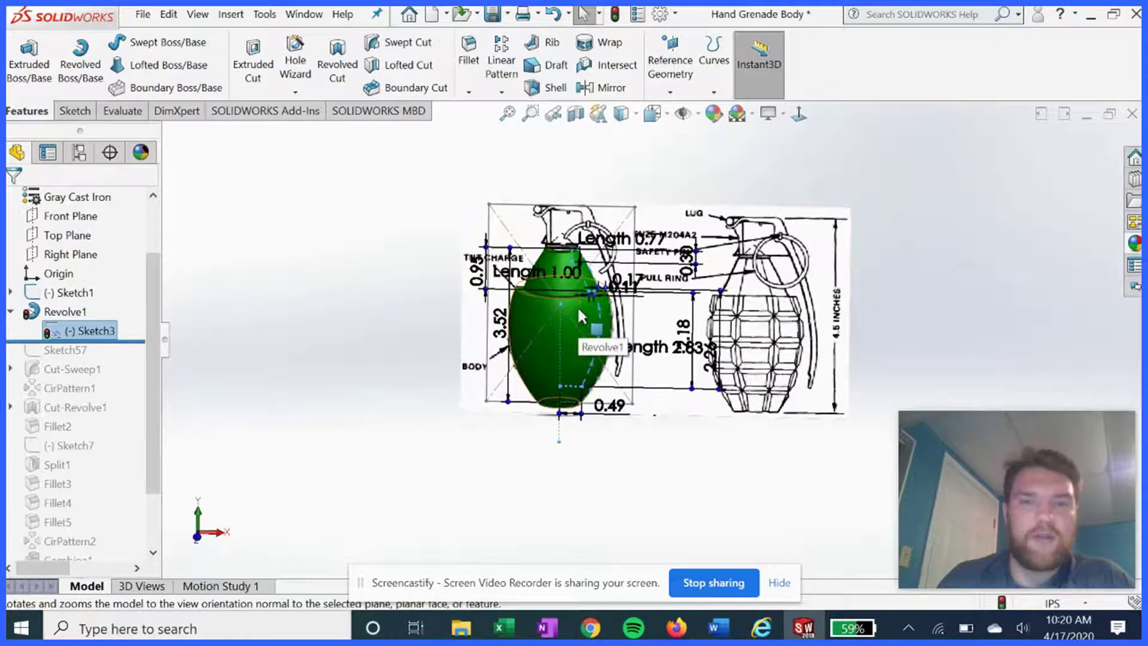
scroll(577, 308, "down", 1)
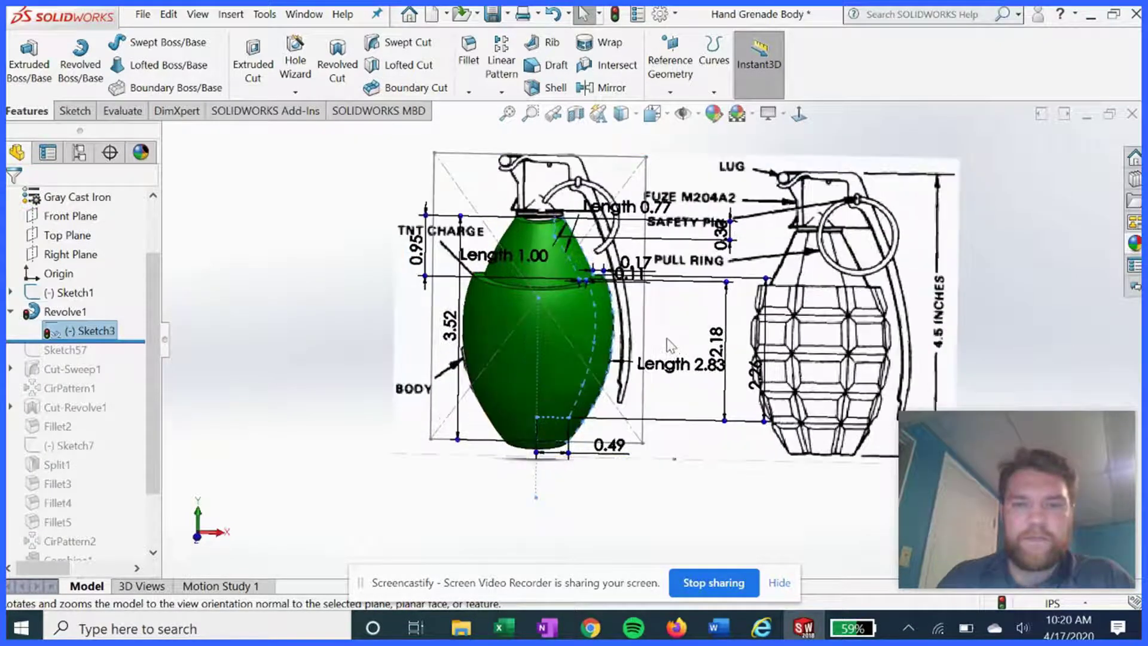
right_click(67, 336)
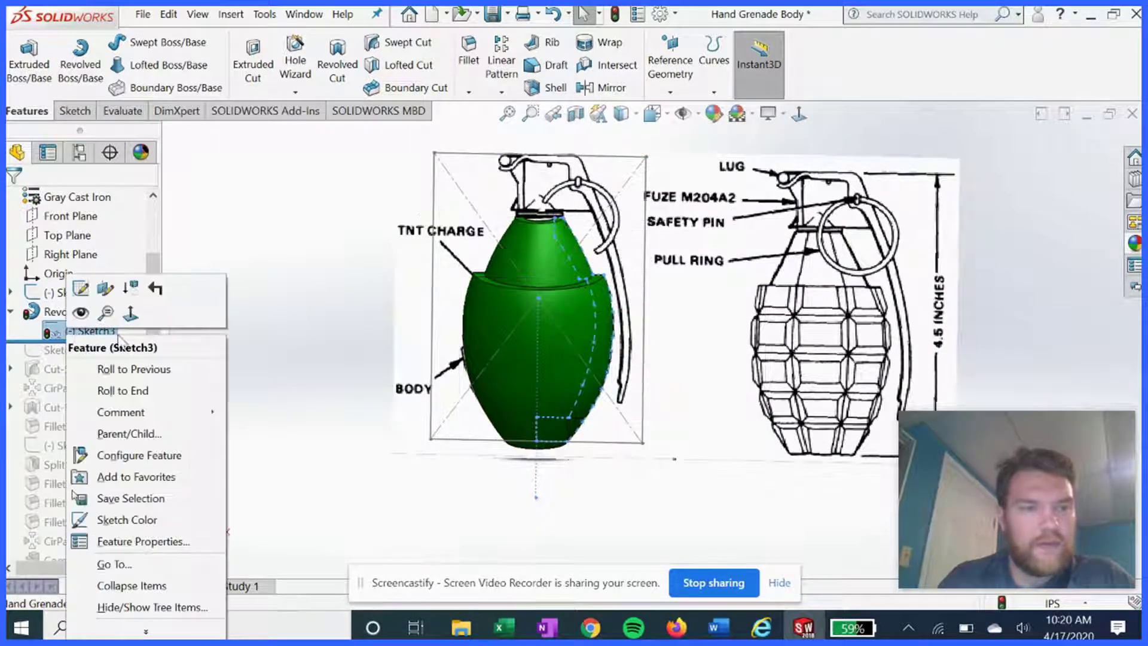
left_click(80, 312)
- Apply a planar section view of the revolved body through the Front Plane at 0.00 in offset
mouse_move(620, 353)
middle_mouse_down()
mouse_move(515, 307)
mouse_move(397, 333)
mouse_move(616, 338)
middle_mouse_up()
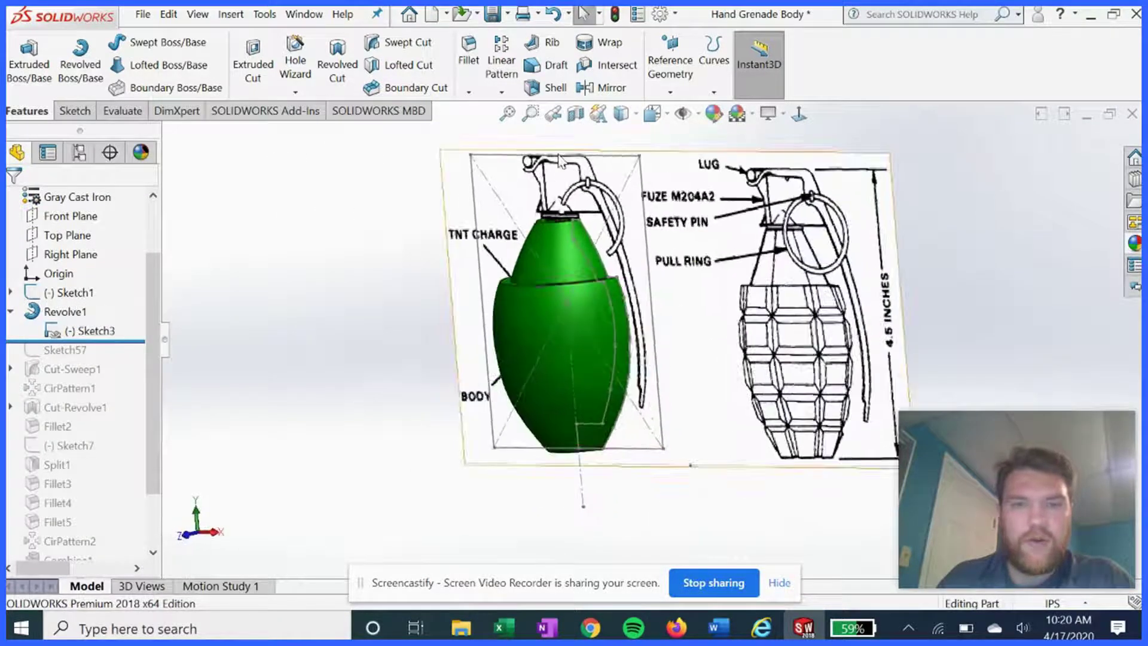
left_click(576, 115)
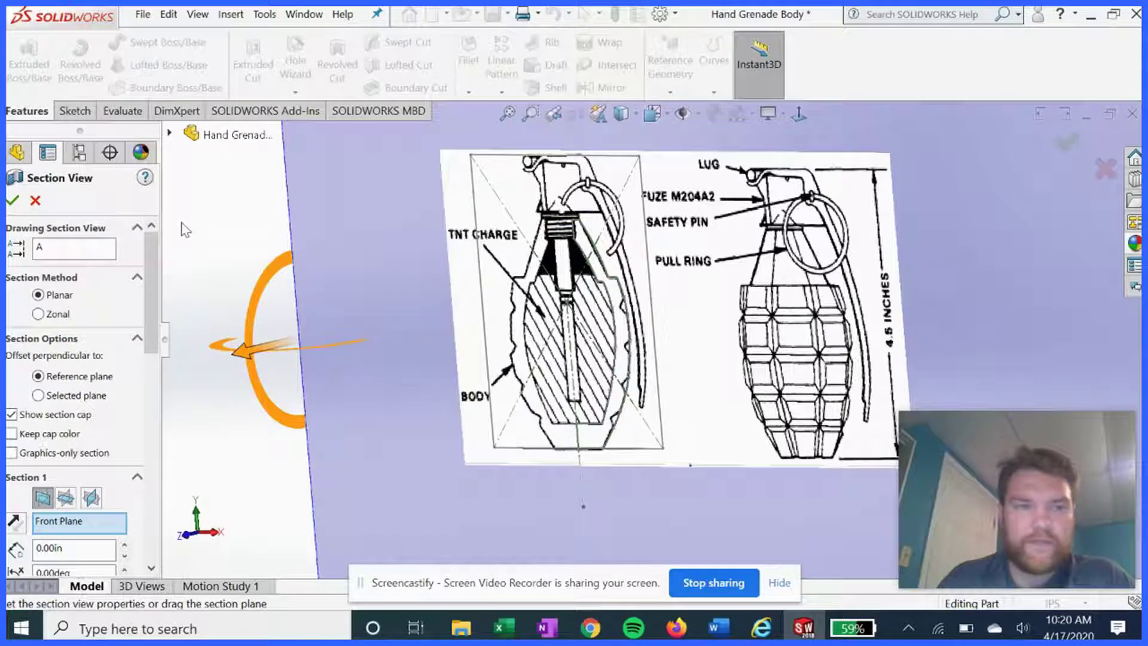
left_click(13, 201)
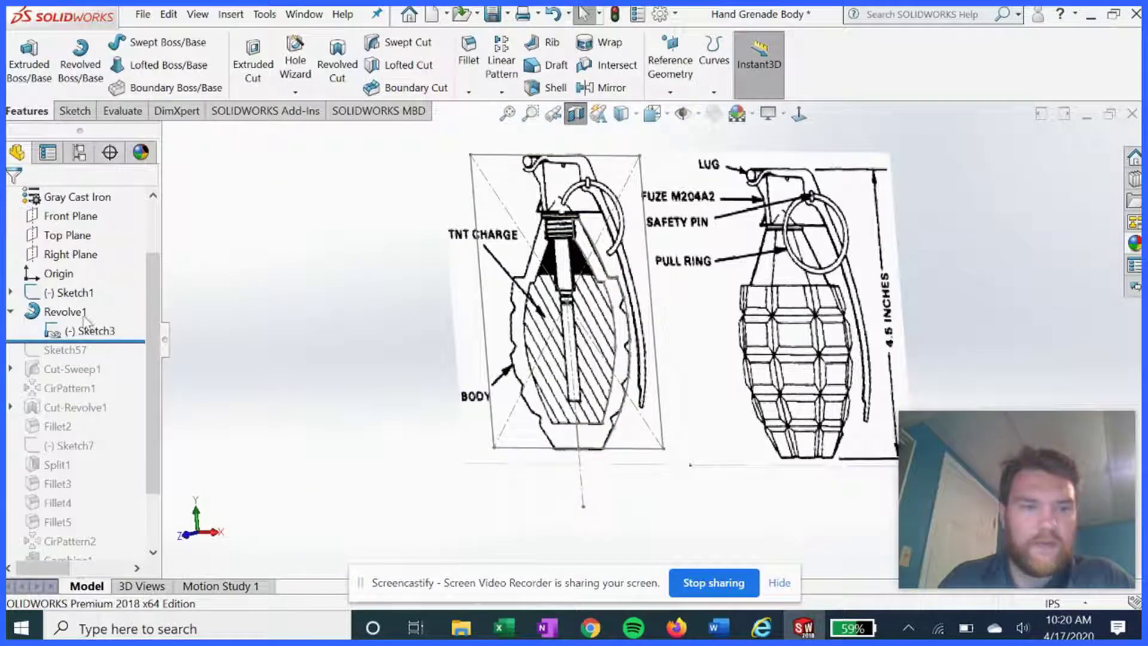
- View Sketch3 normal to its plane and examine its profile and dimensions against the reference picture
left_click(75, 334)
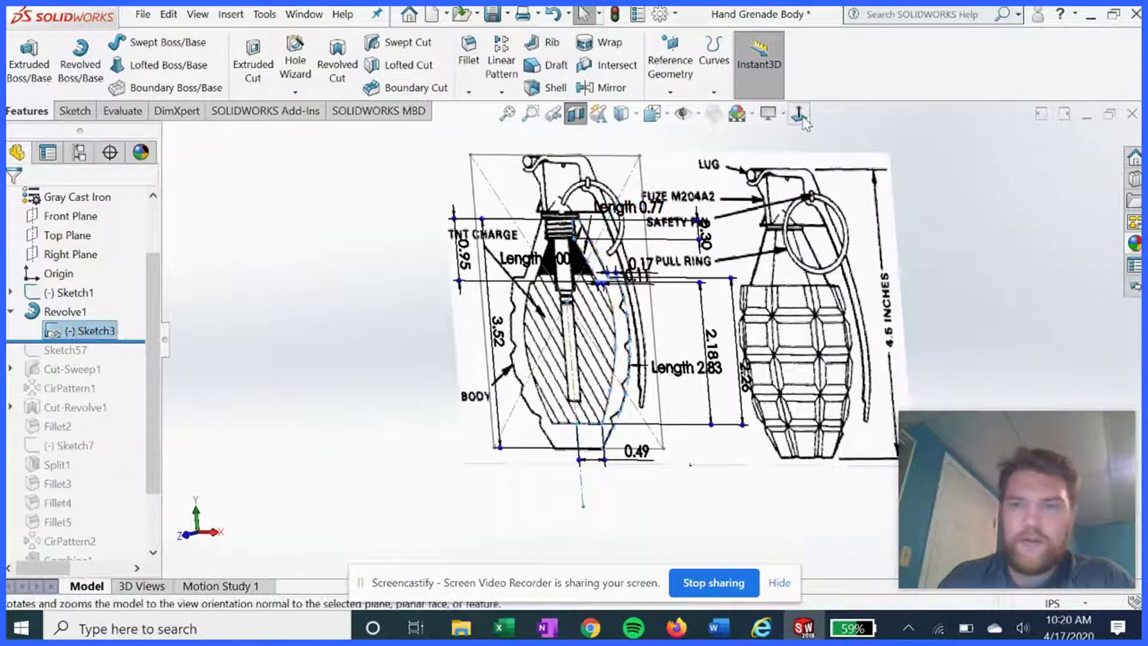
left_click(799, 114)
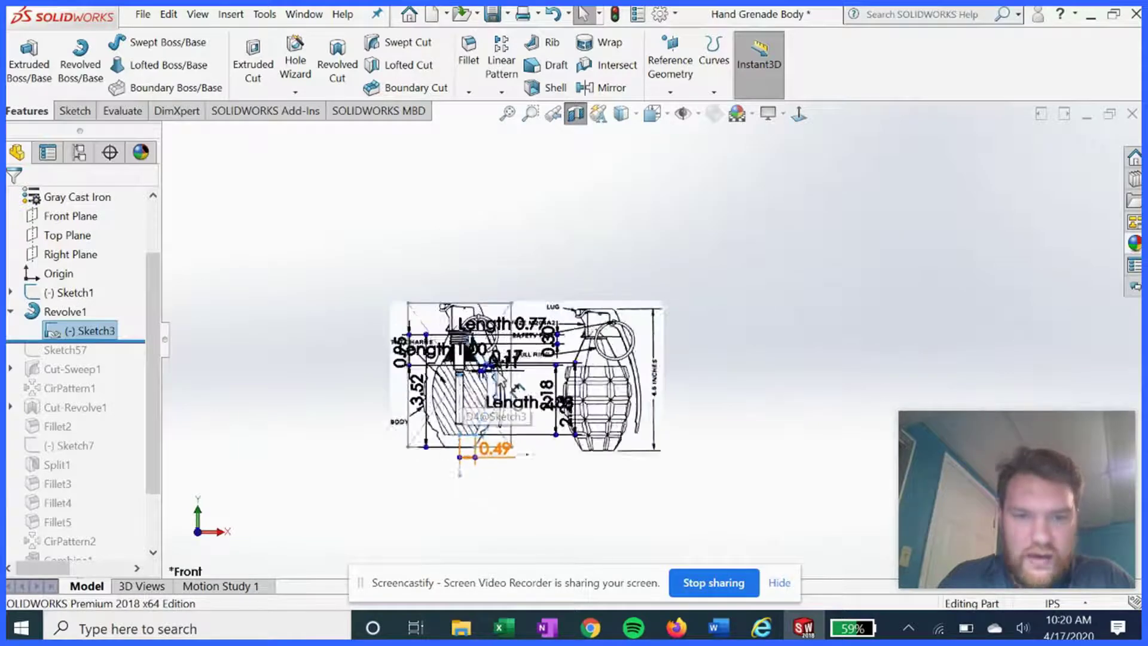
scroll(501, 378, "down", 5)
scroll(633, 423, "up", 4)
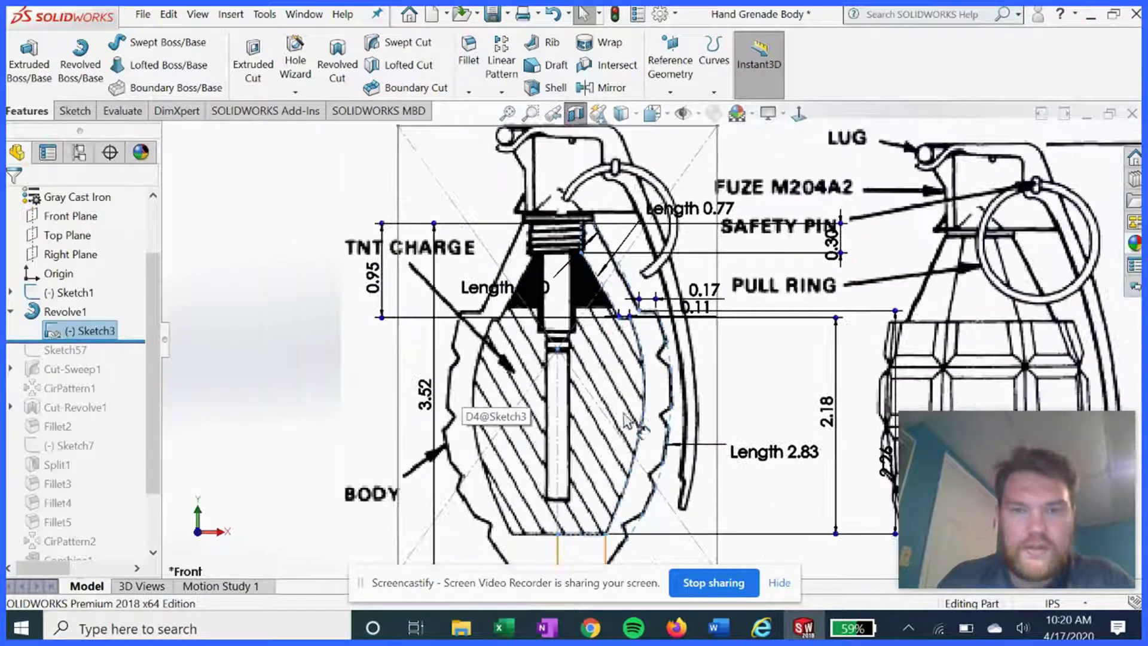
scroll(673, 430, "down", 2)
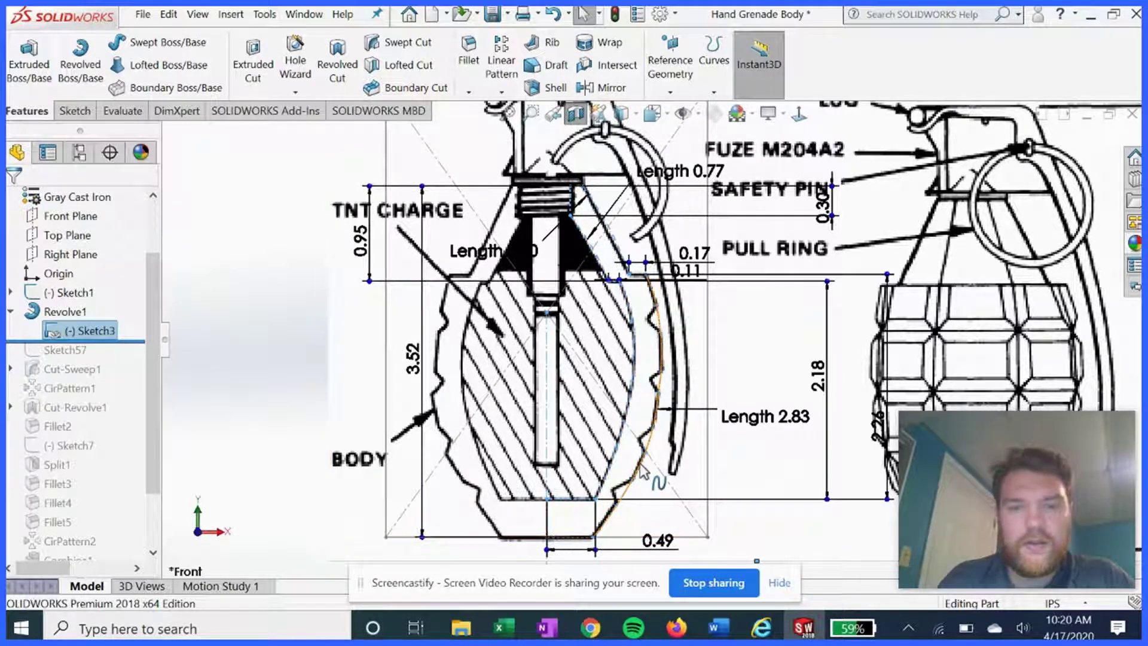
scroll(682, 278, "up", 2)
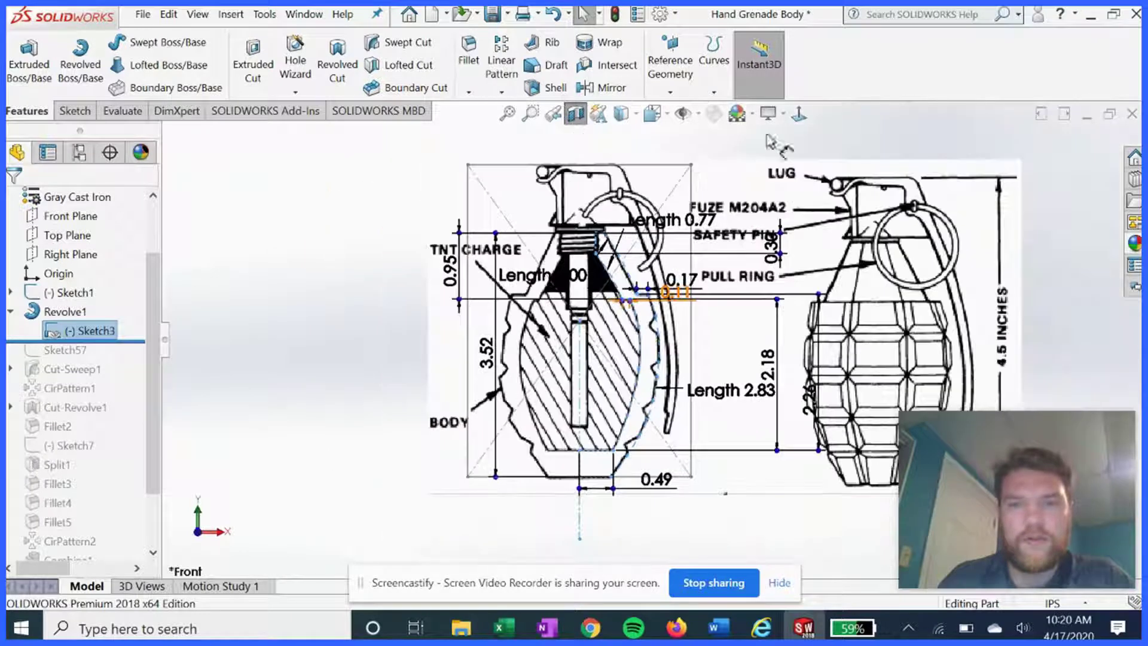
- Inspect the revolved body against Sketch3 from the back view, and return to the front view of the sketch
left_click(798, 118)
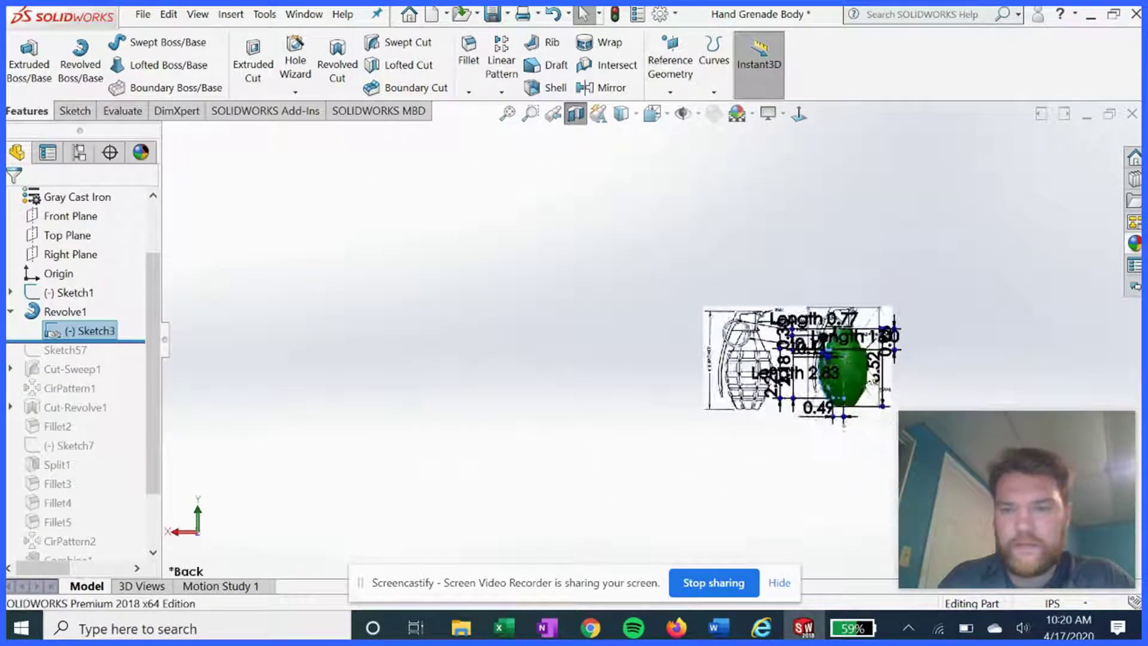
scroll(769, 356, "down", 3)
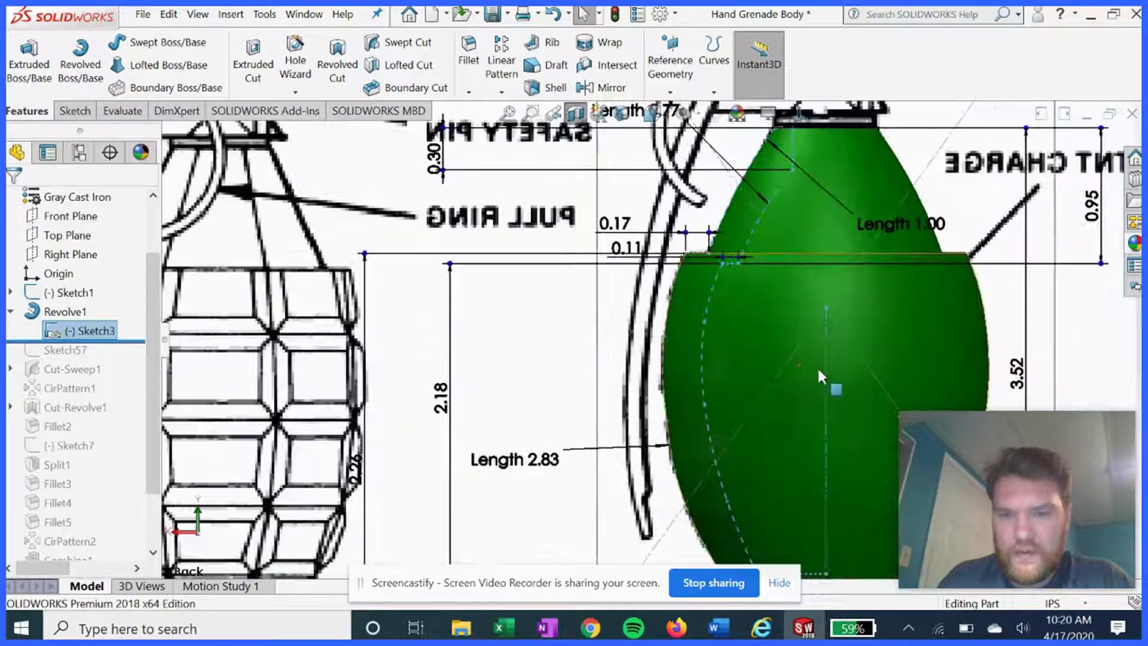
scroll(817, 366, "up", 3)
scroll(718, 382, "down", 2)
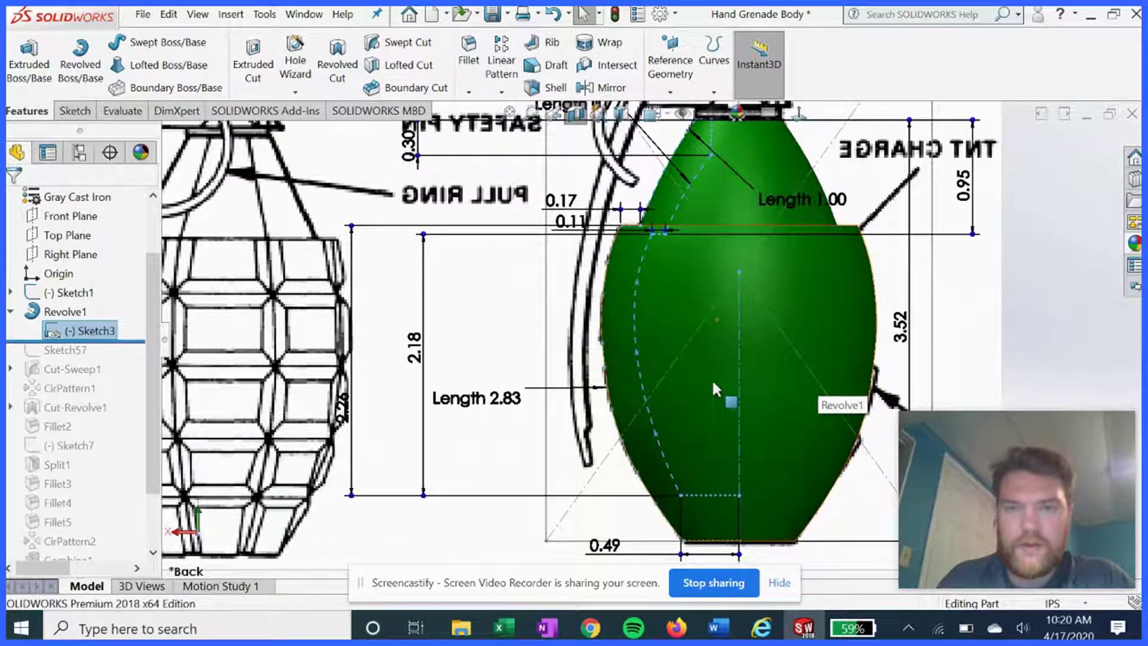
scroll(712, 378, "up", 2)
scroll(767, 133, "down", 1)
left_click(800, 114)
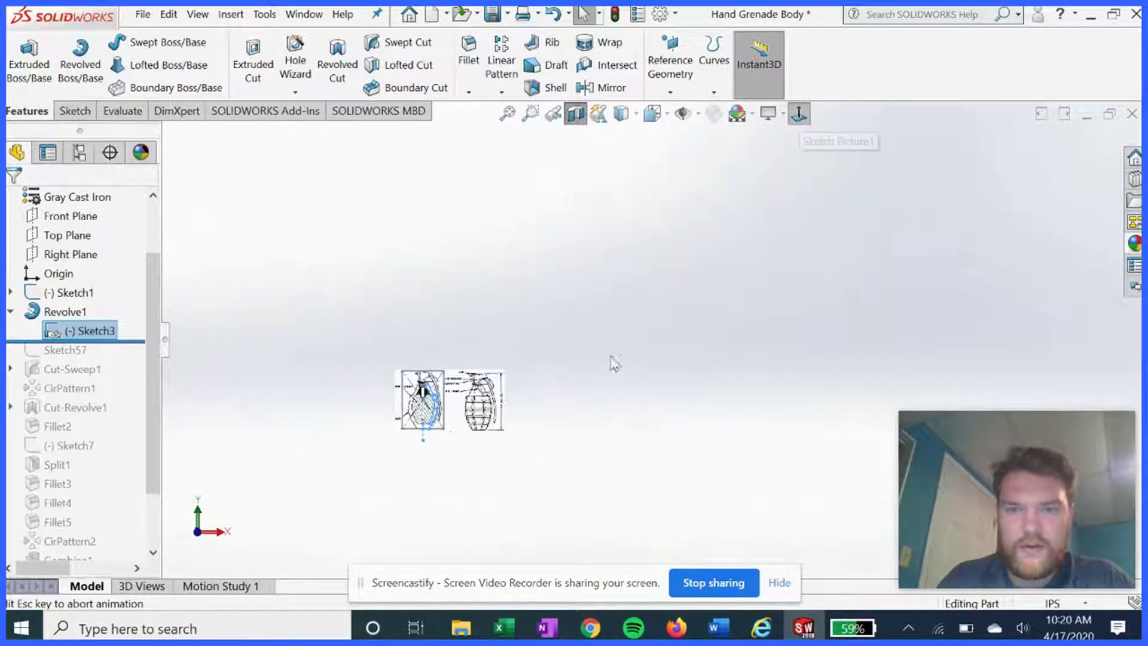
scroll(246, 449, "down", 4)
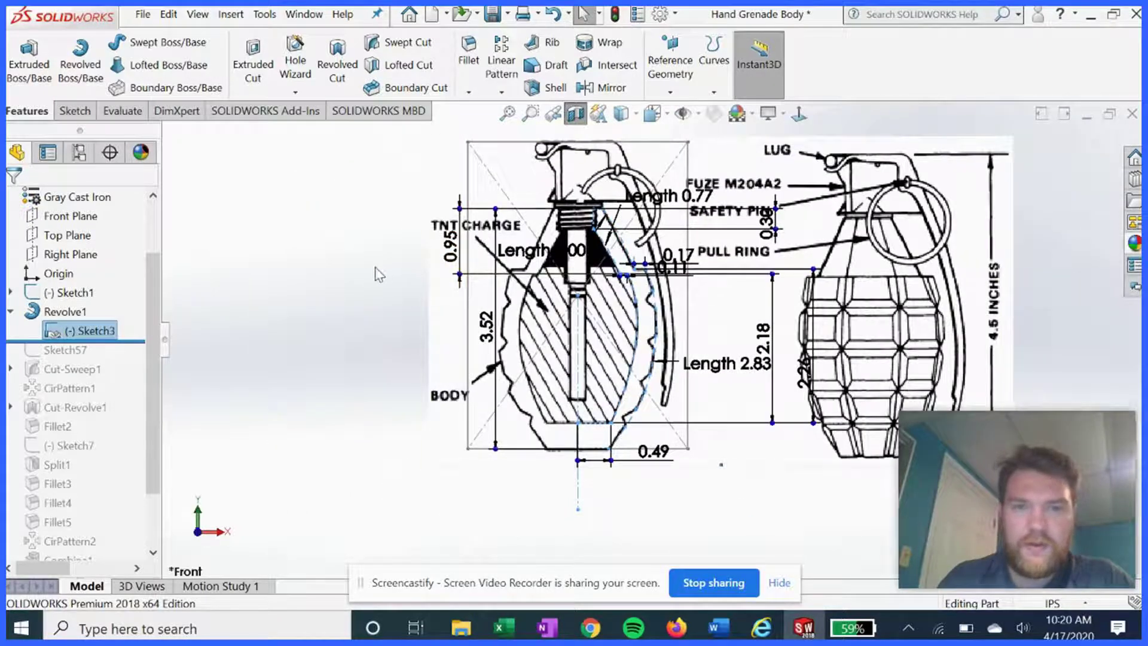
mouse_move(377, 274)
middle_mouse_down()
mouse_move(346, 277)
mouse_move(358, 264)
middle_mouse_up()
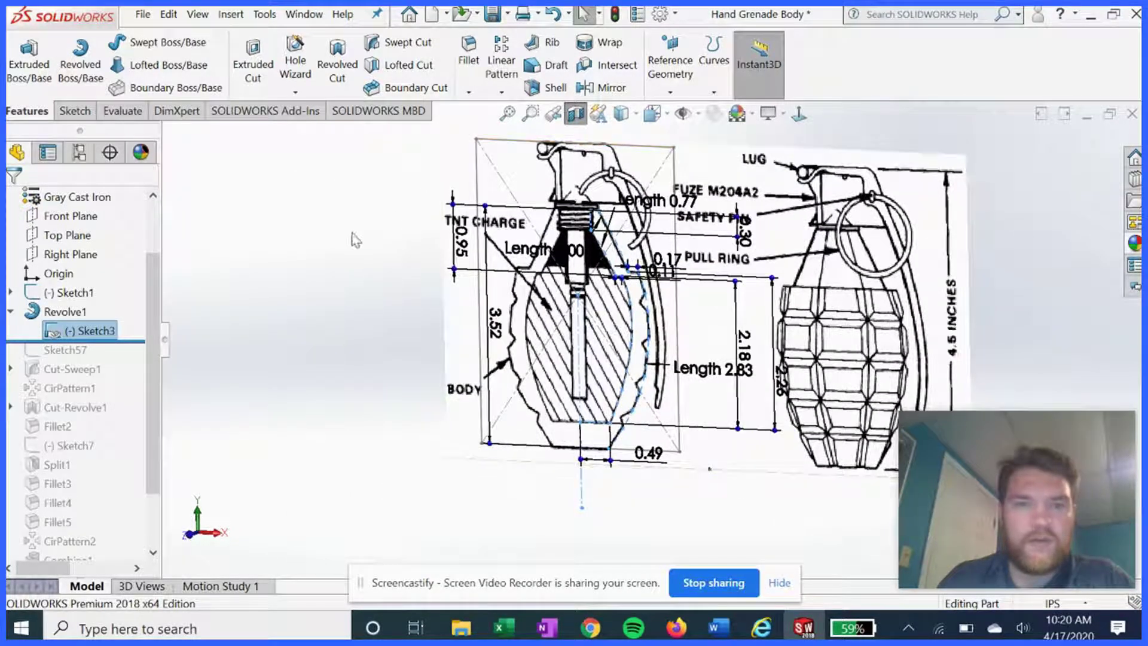
- Open Revolve1's definition, examine its revolve axis and angle against the reference picture, and close it
left_click(71, 313)
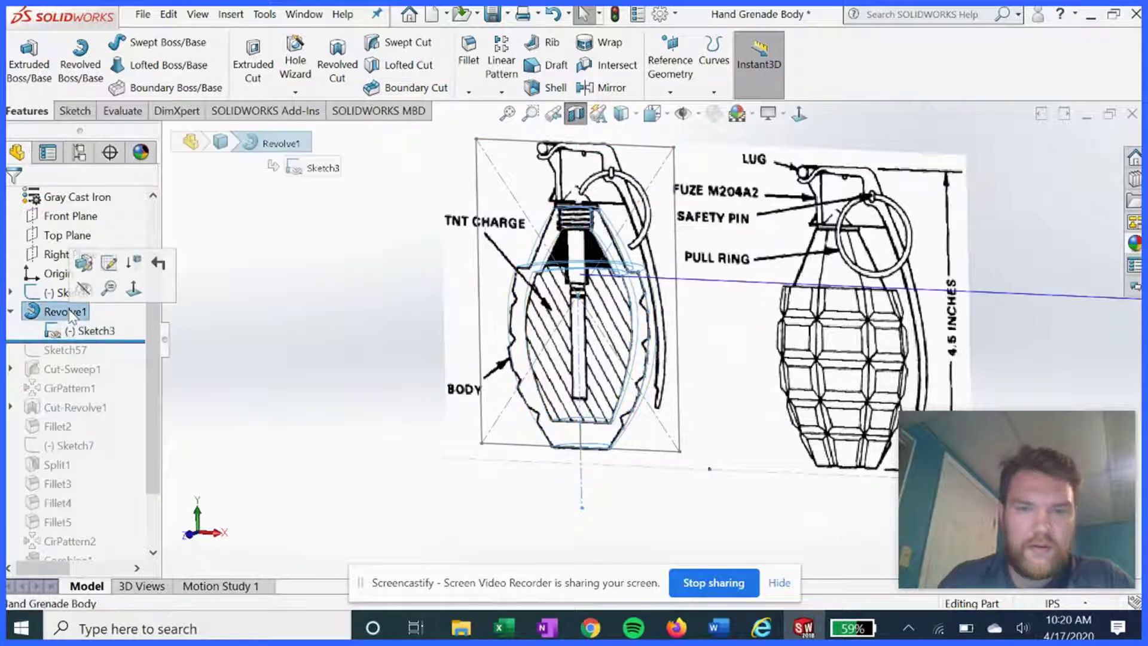
right_click(70, 312)
left_click(110, 228)
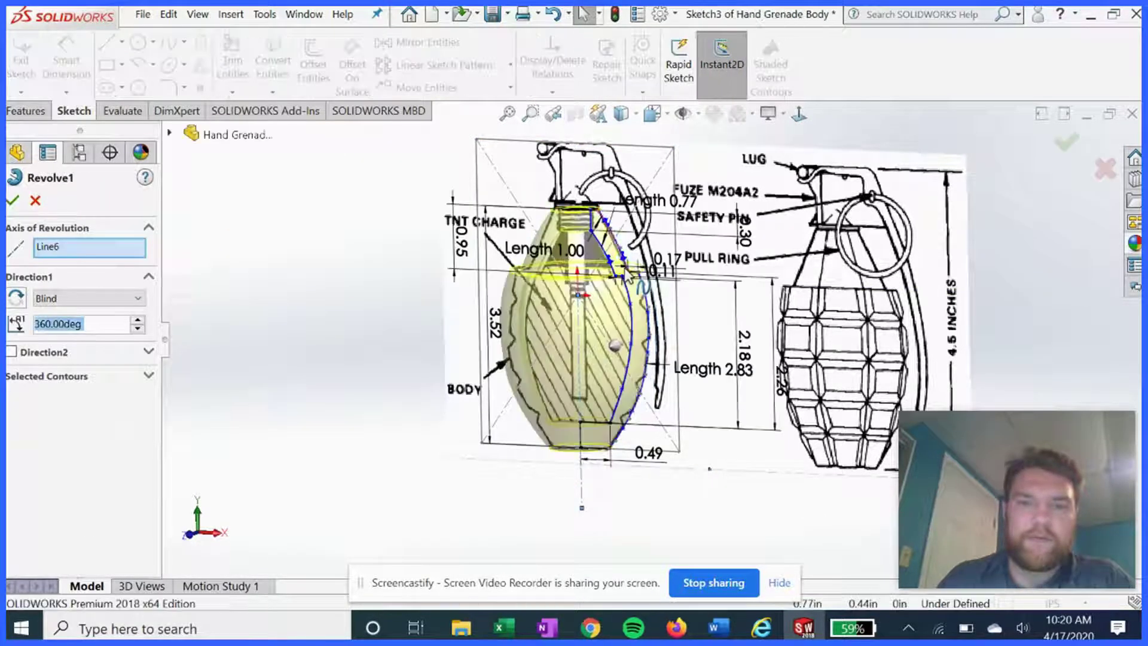
scroll(624, 280, "down", 4)
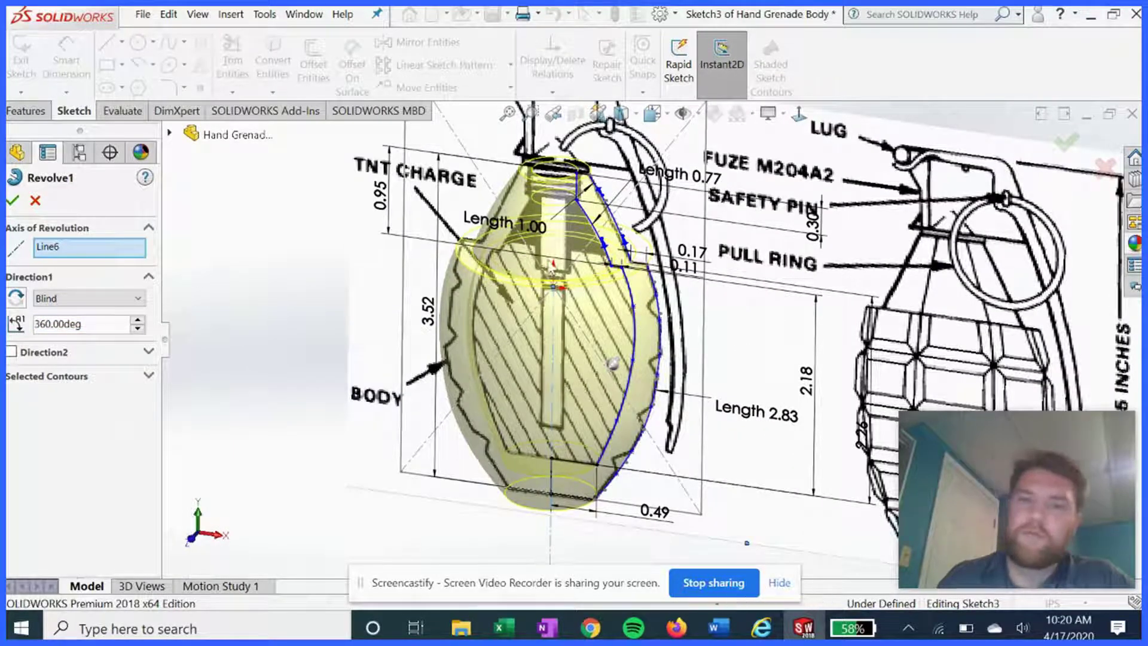
scroll(584, 497, "up", 2)
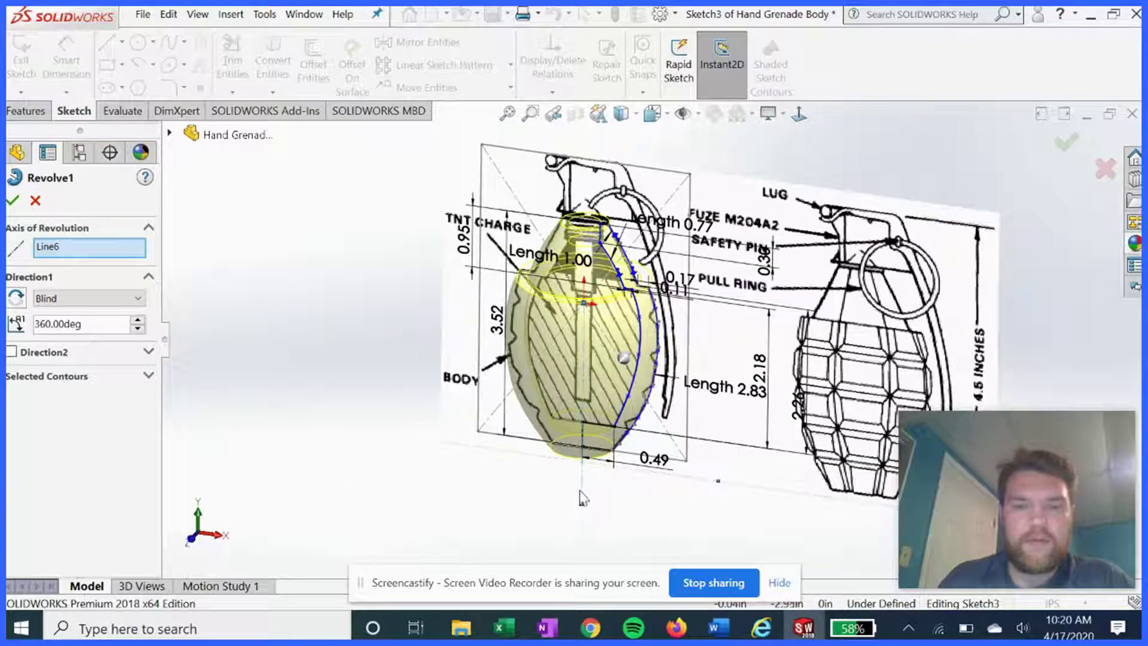
scroll(652, 335, "up", 2)
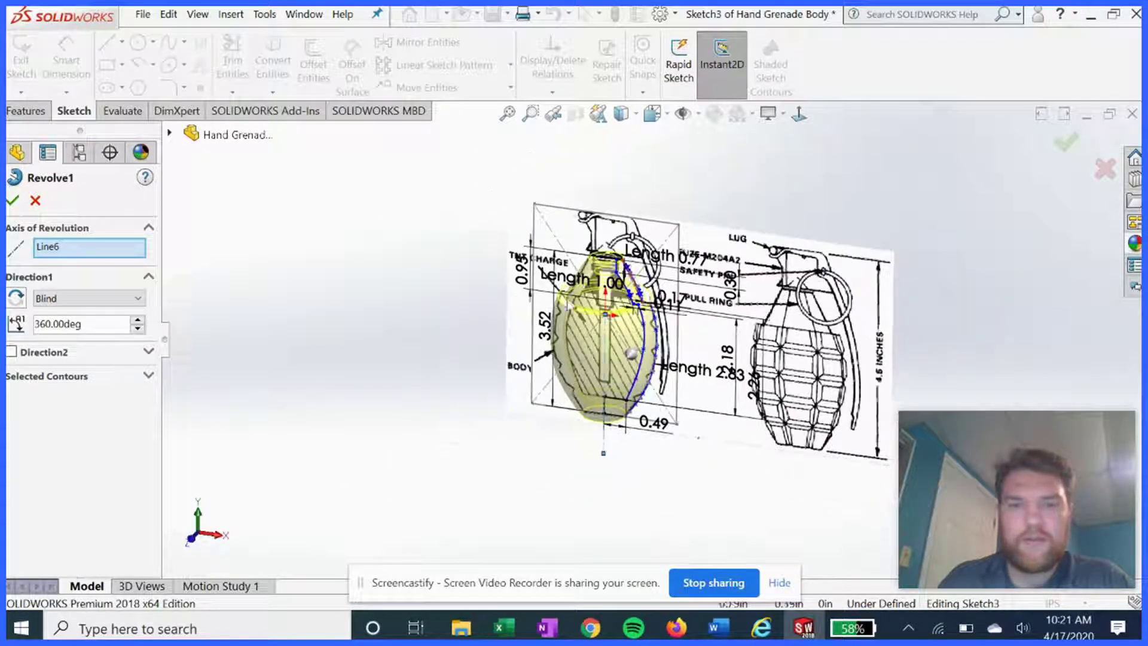
left_click(16, 200)
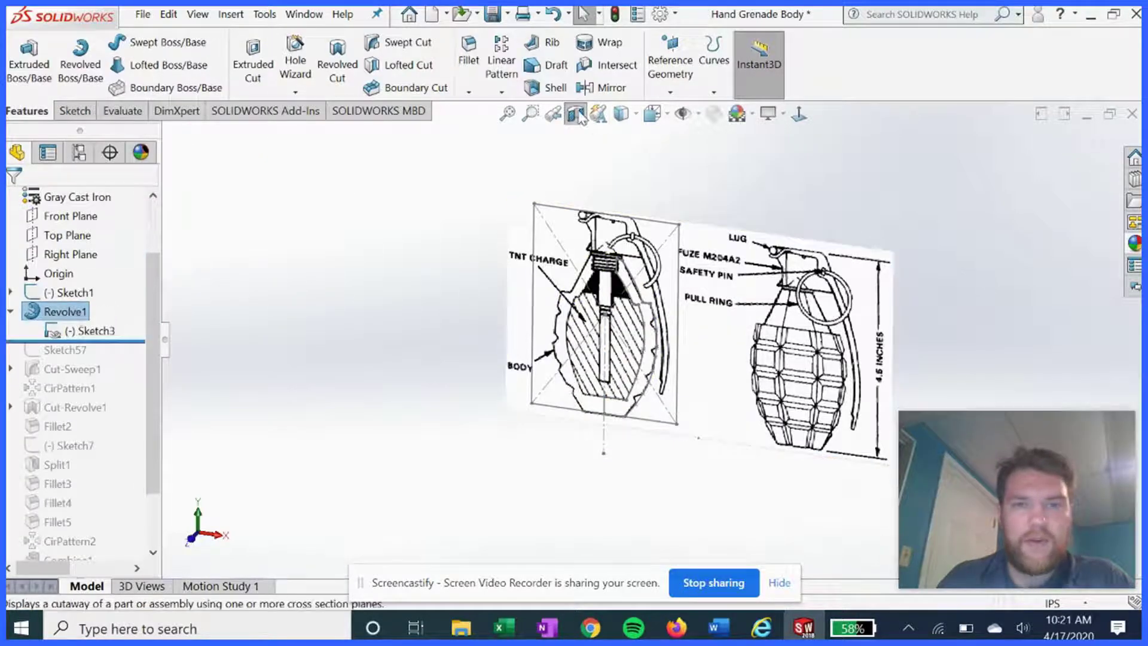
- Turn off the section view and roll the feature history forward to include Sketch57
middle_click_drag(606, 339, 639, 342)
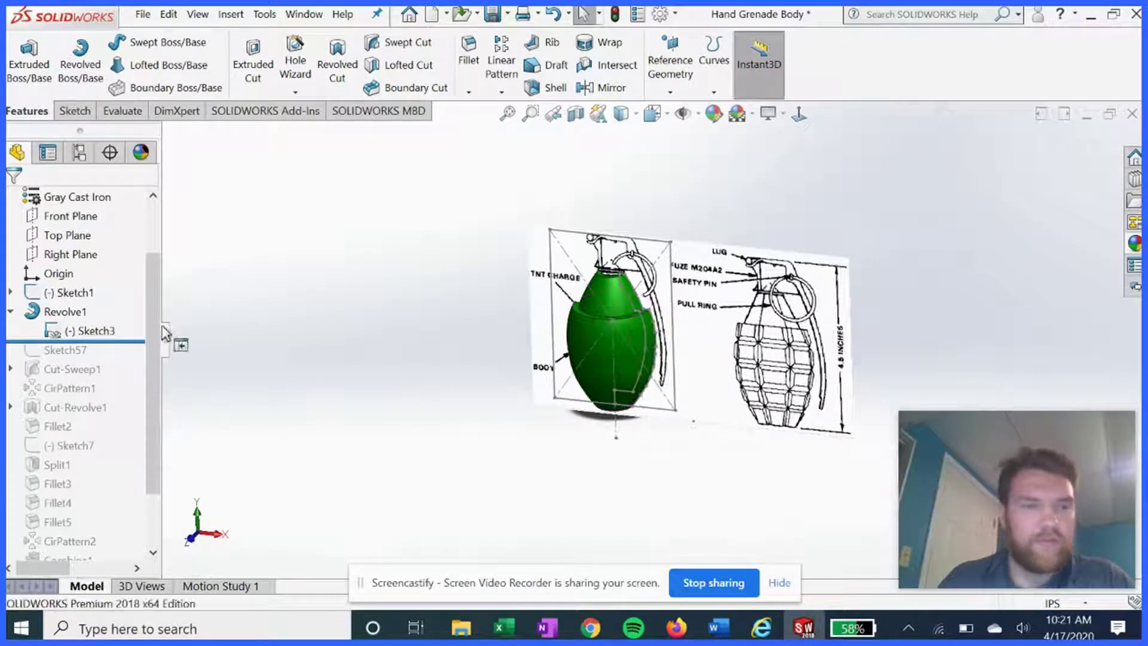
left_click_drag(125, 341, 124, 359)
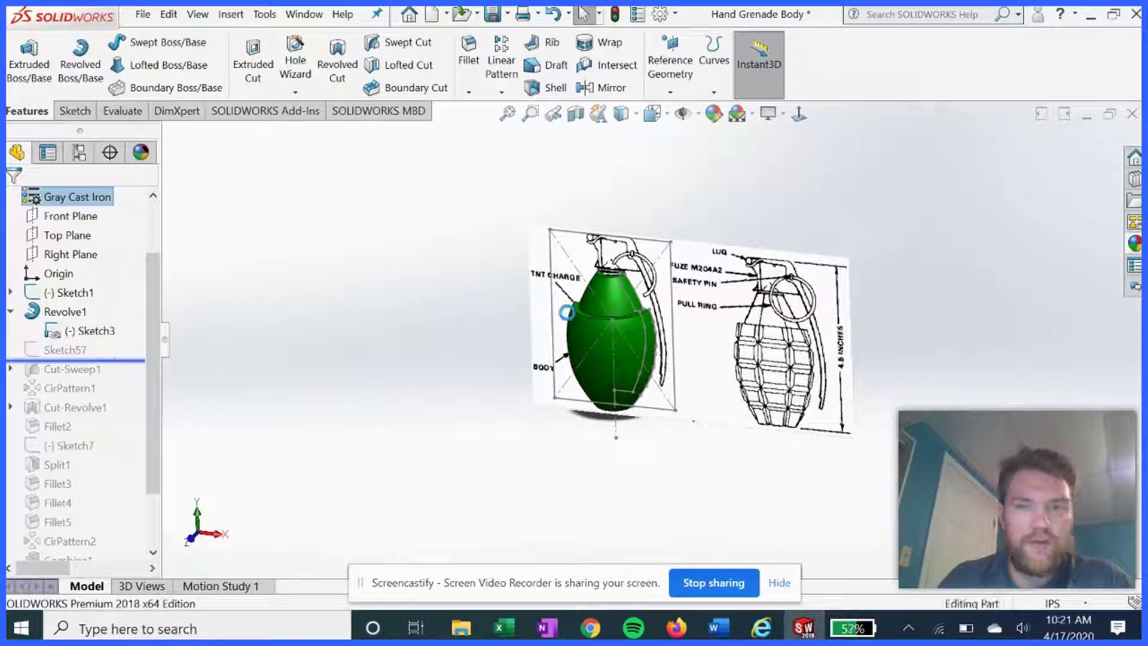
scroll(624, 295, "down", 3)
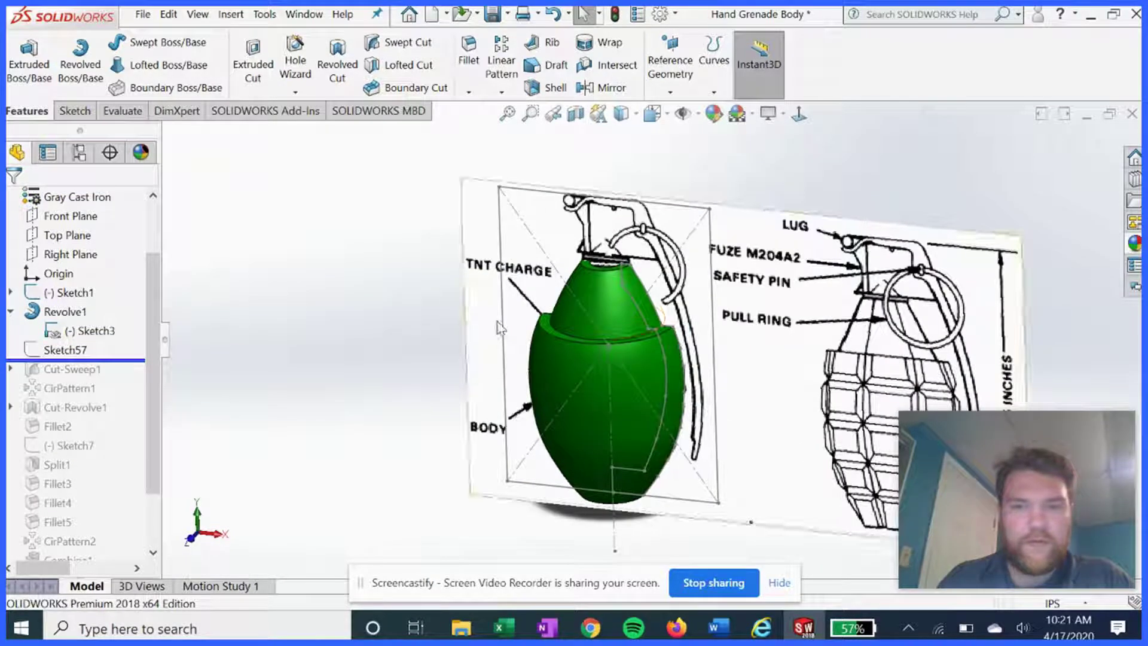
- Highlight Sketch57 on the revolved body and compare its position with the segmented grenade in the reference picture
left_click(600, 346)
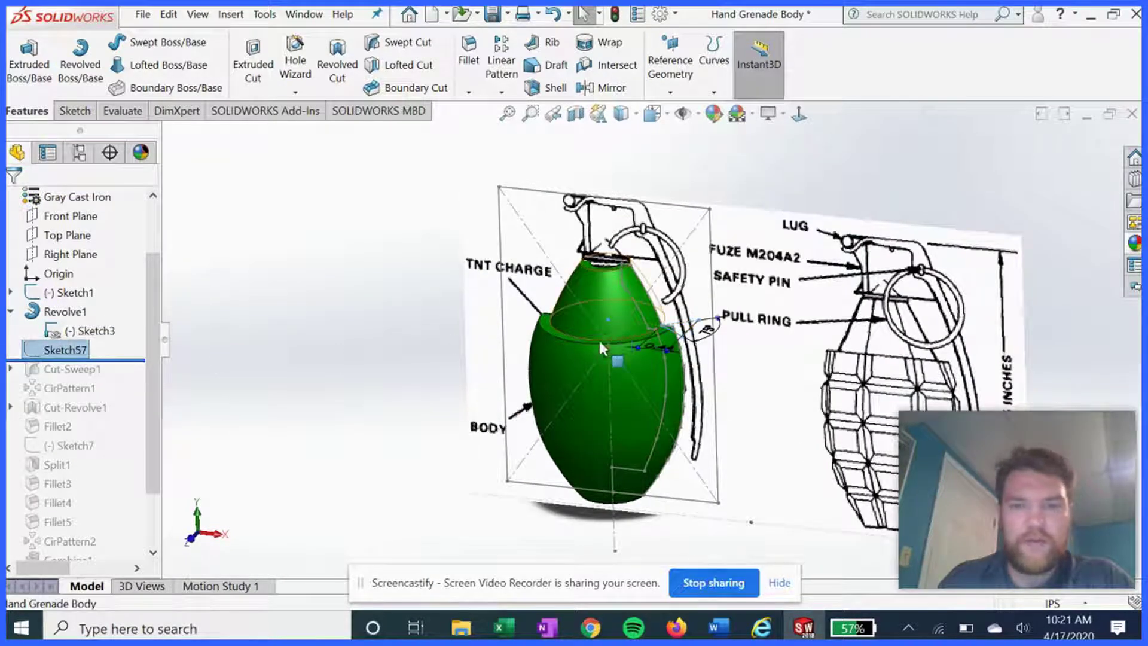
middle_click_drag(598, 339, 664, 439)
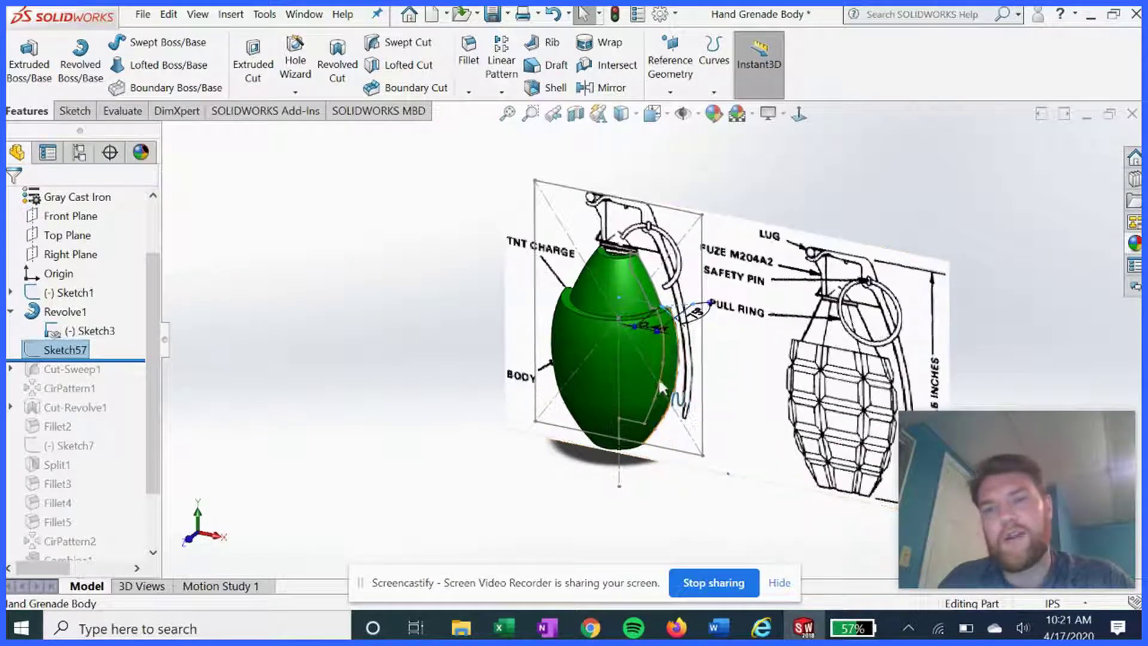
scroll(660, 387, "down", 8)
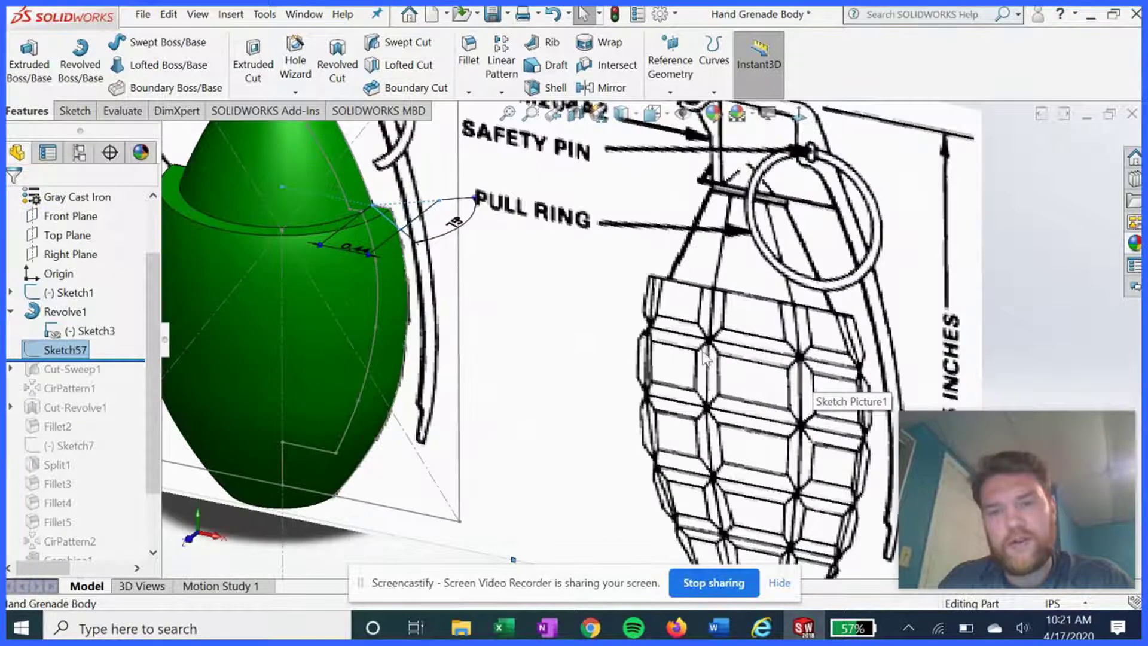
scroll(688, 352, "up", 6)
middle_click_drag(525, 293, 515, 361)
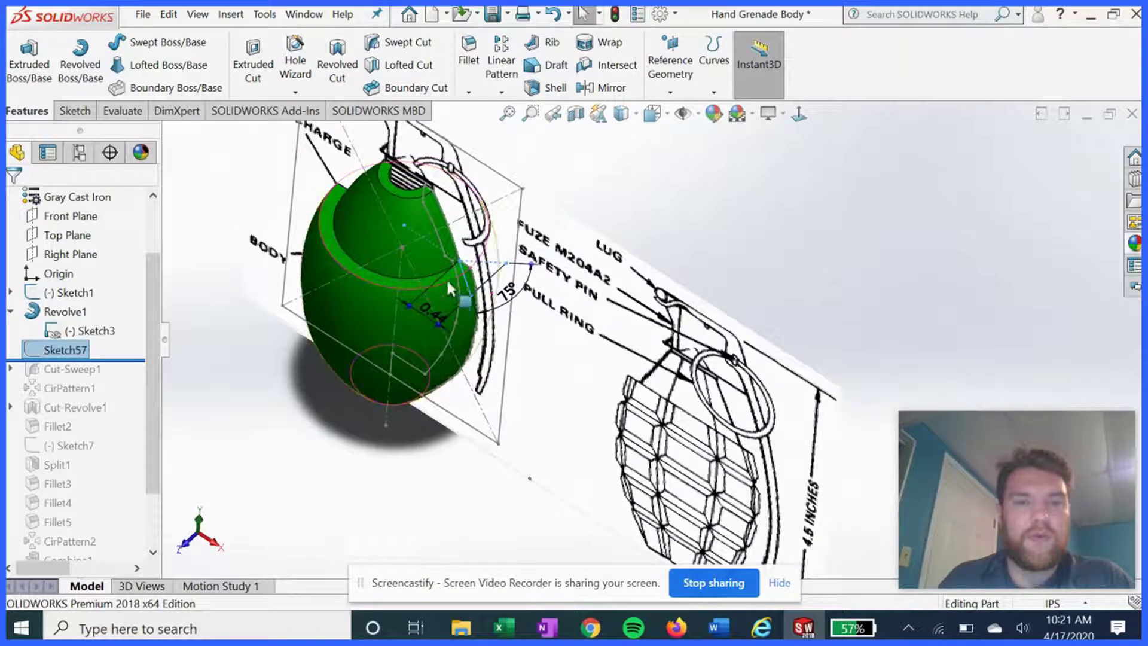
- View Sketch57 normal to its plane, examine its V-shaped profile against the body's ring-shaped ledge, and return to an angled view
left_click(799, 114)
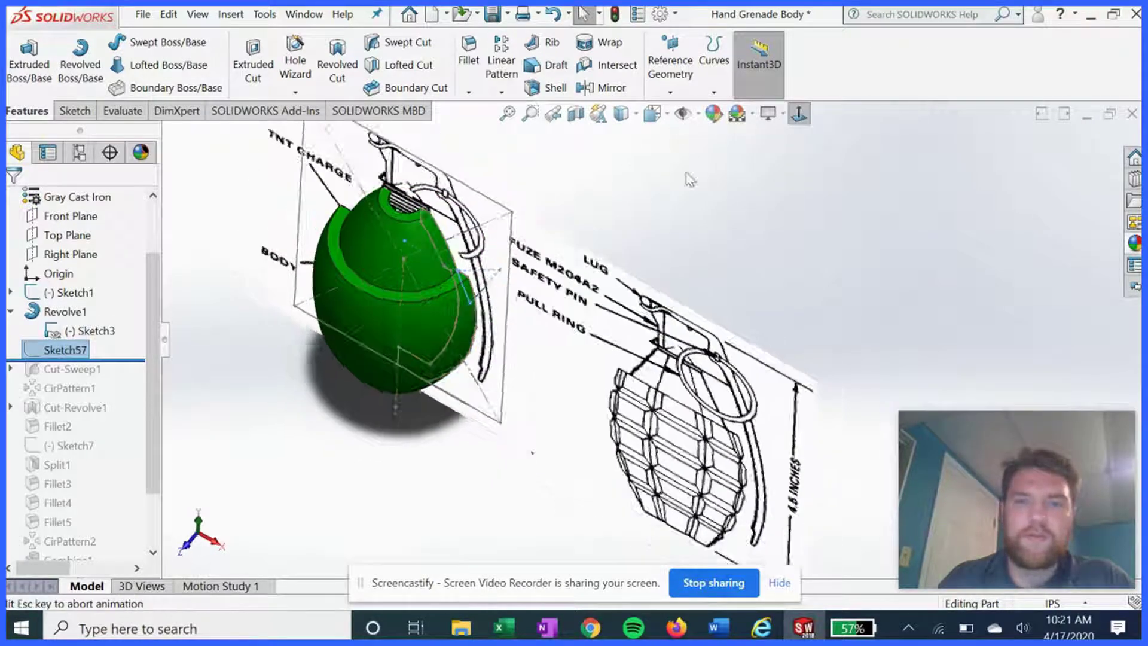
scroll(439, 359, "down", 3)
scroll(440, 373, "down", 10)
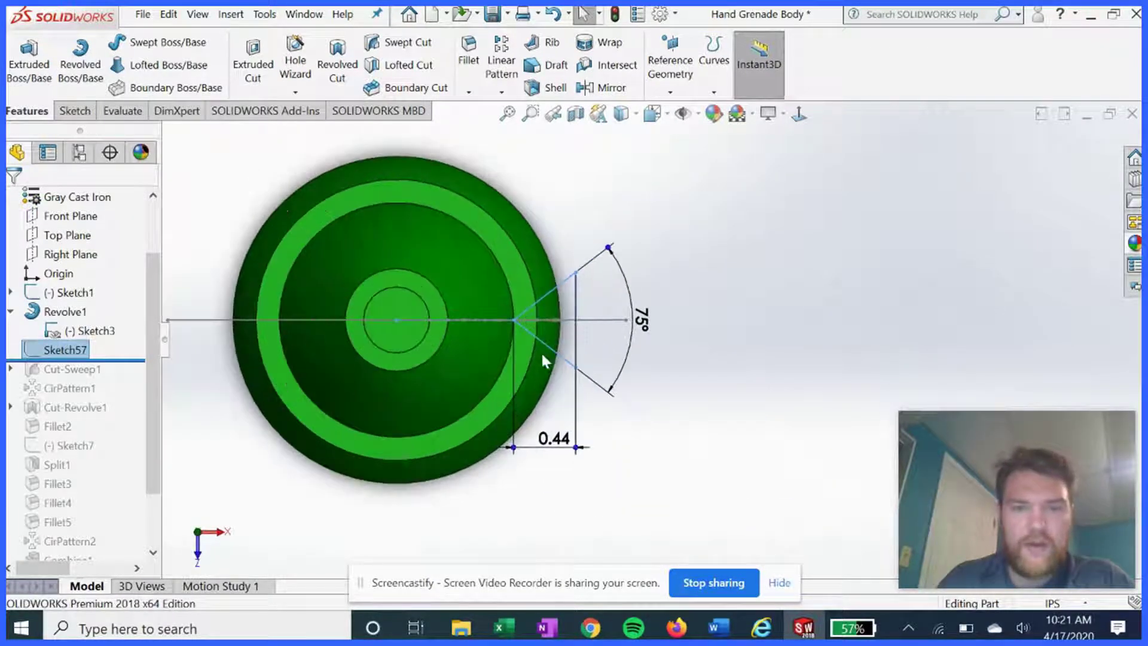
scroll(565, 365, "up", 1)
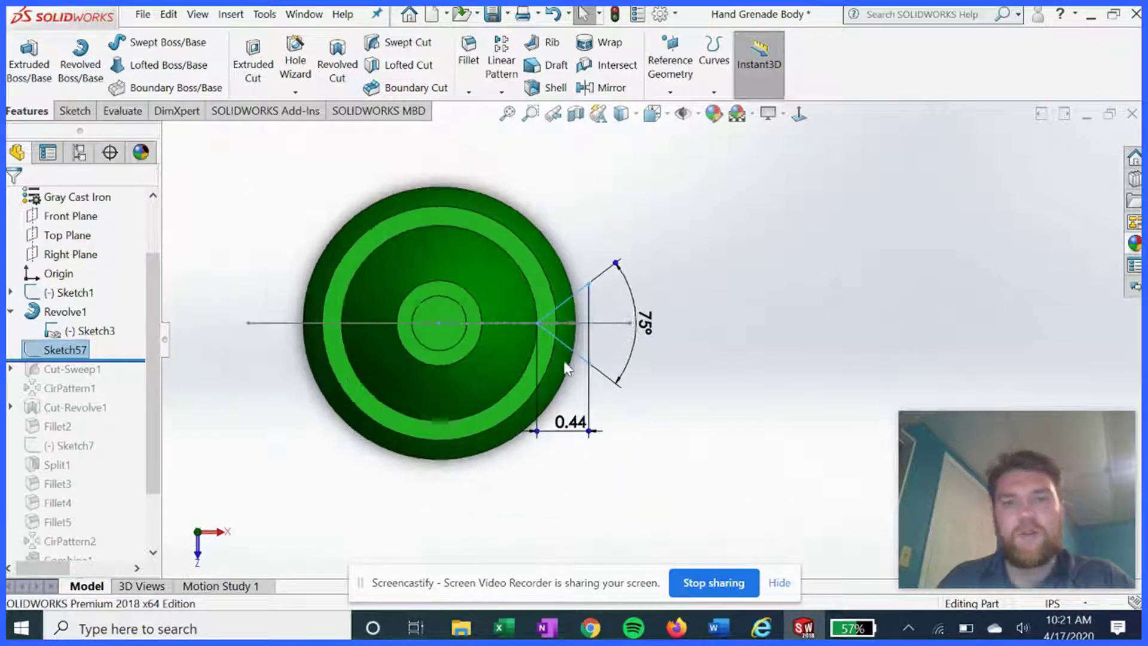
left_click(551, 294)
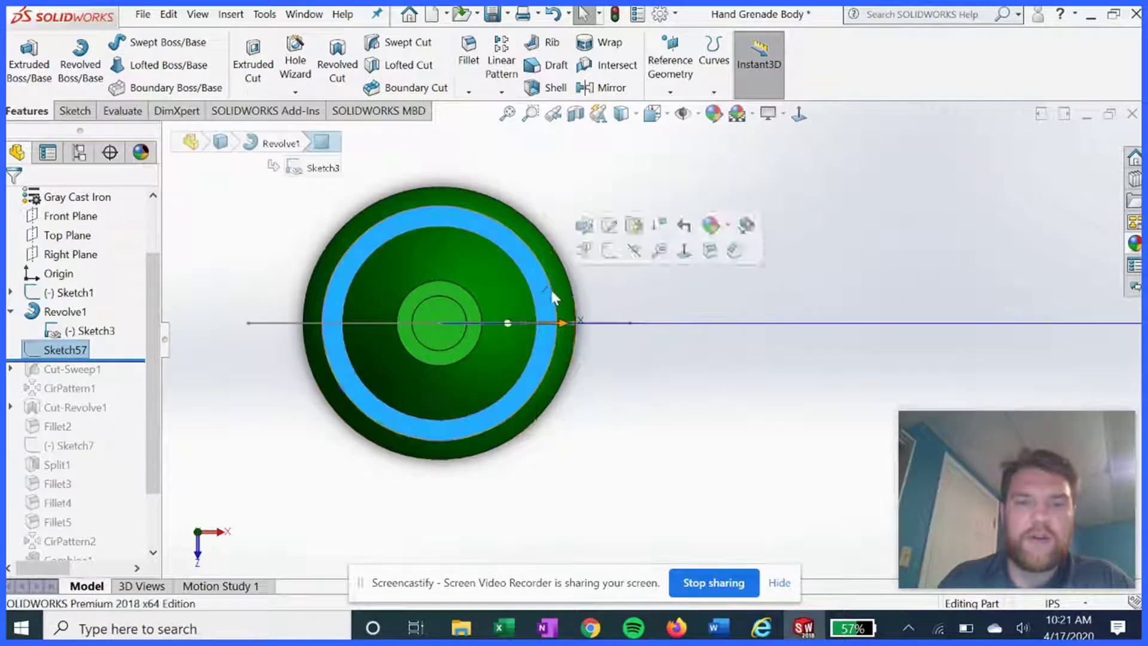
middle_click_drag(616, 408, 613, 395)
left_click(651, 269)
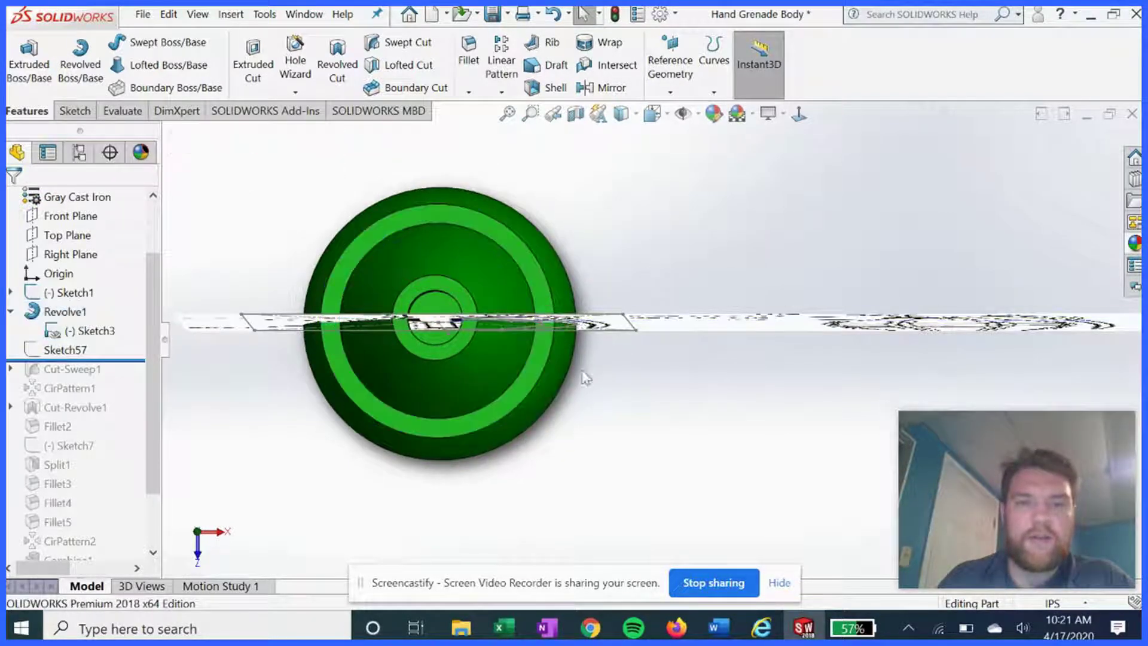
mouse_move(320, 390)
middle_mouse_down()
mouse_move(383, 326)
mouse_move(351, 287)
middle_mouse_up()
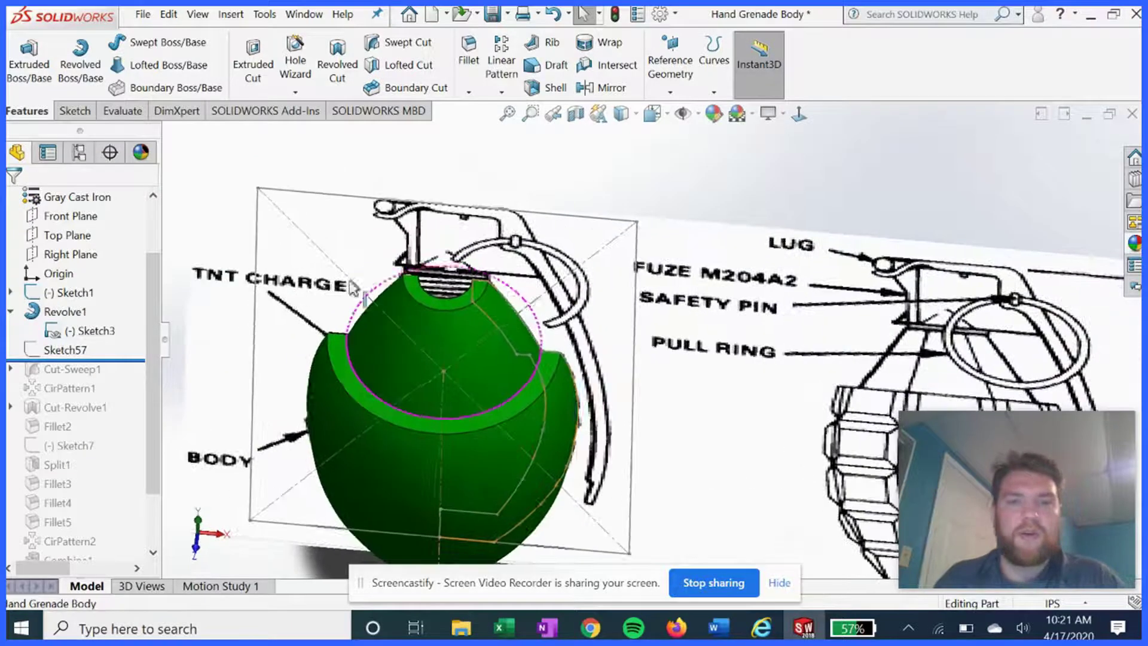
- Roll the feature history forward to include Cut-Sweep1 and inspect its cut on the body's side from above
left_click(73, 348)
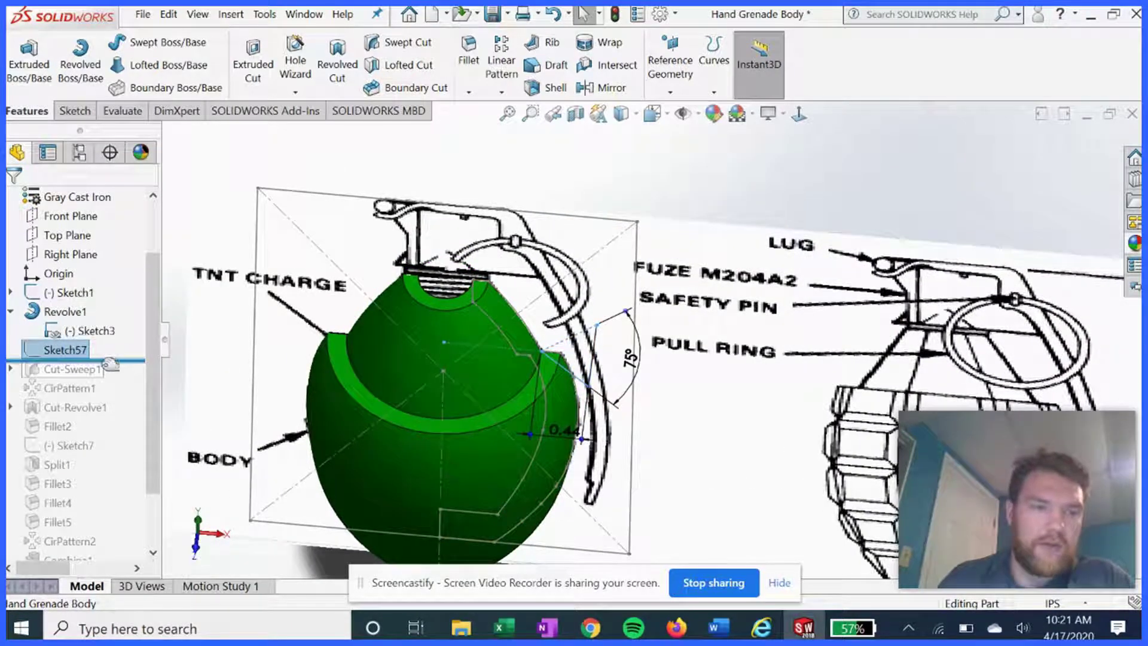
left_click_drag(110, 365, 105, 378)
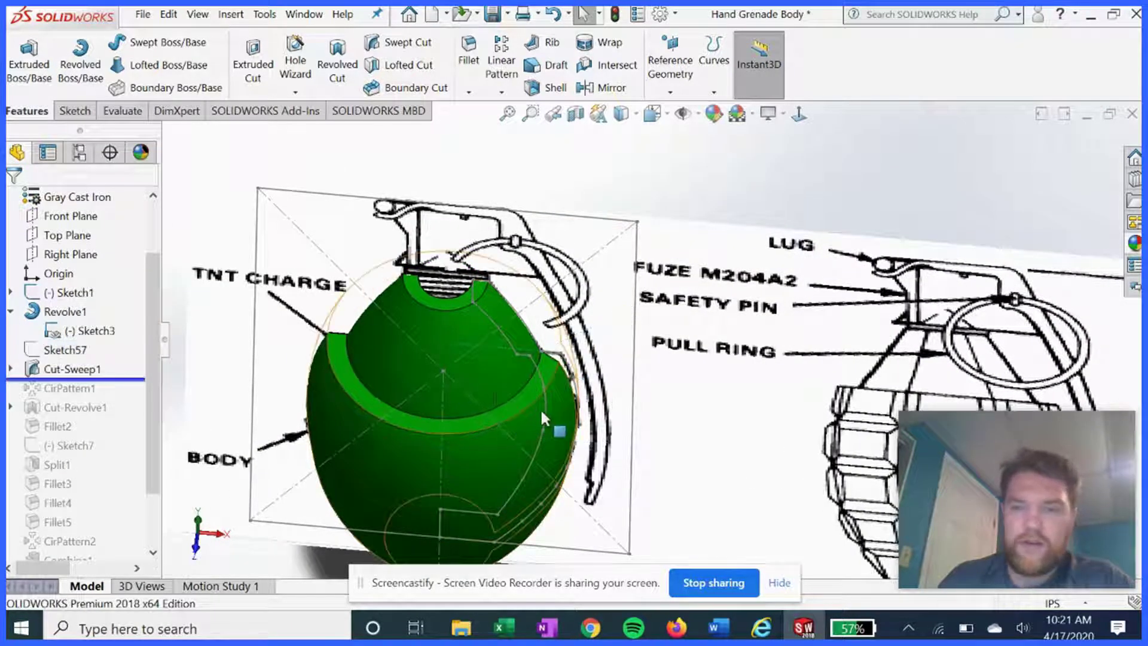
mouse_move(557, 410)
middle_mouse_down()
mouse_move(526, 397)
mouse_move(505, 489)
middle_mouse_up()
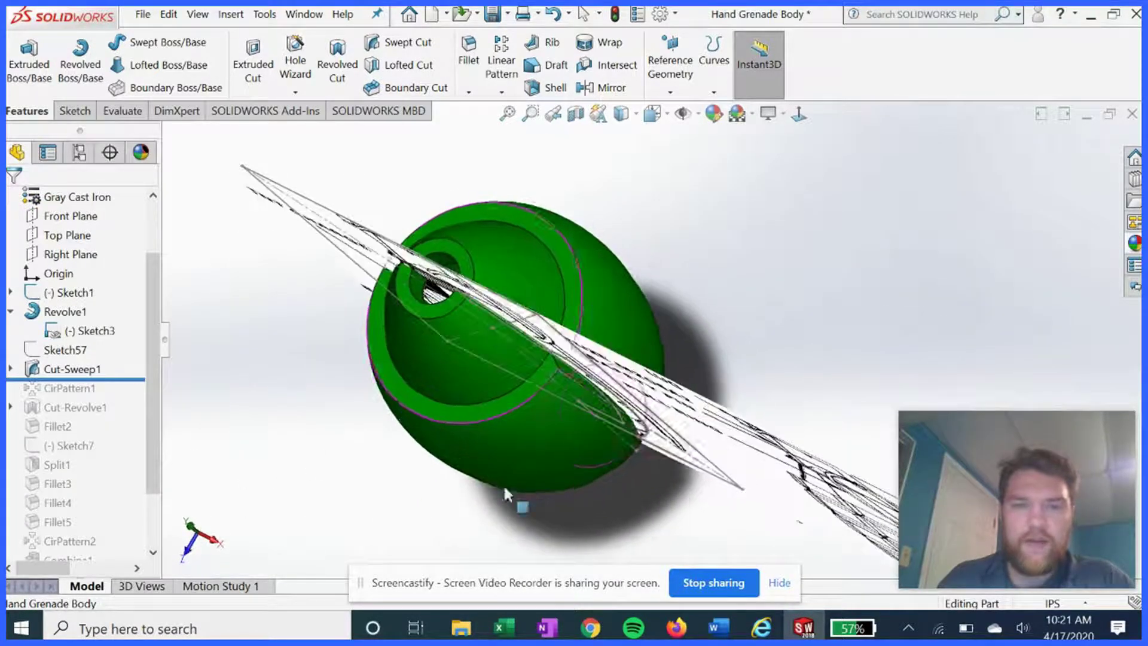
- Open Cut-Sweep1 for editing and reselect Sketch5 as its sweep profile
right_click(80, 371)
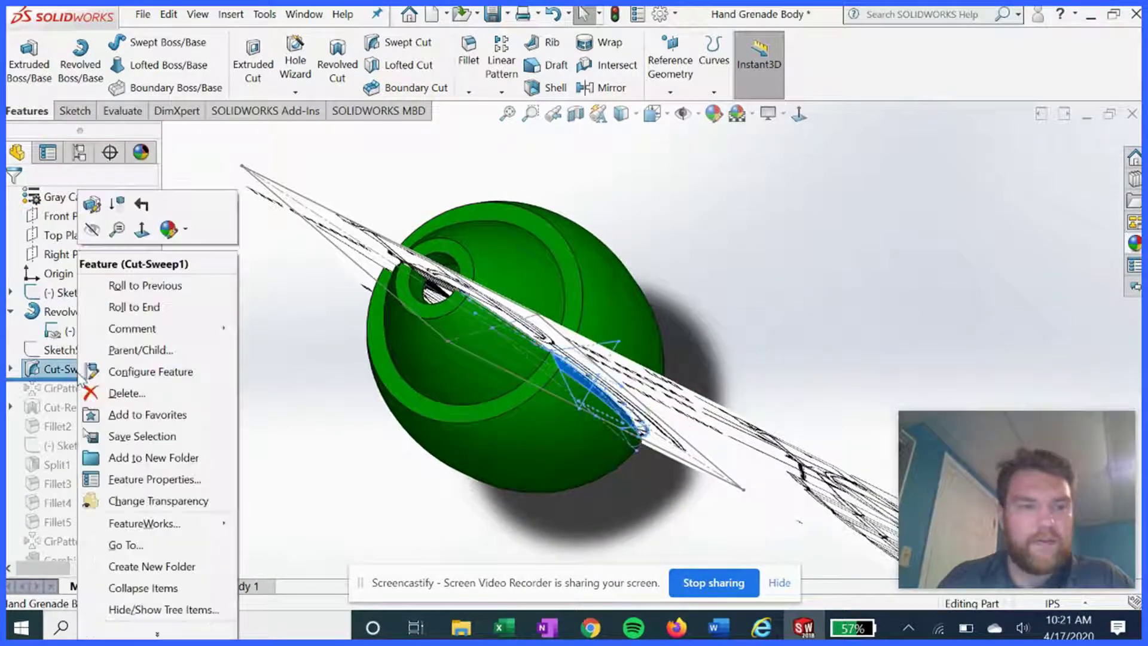
left_click(93, 204)
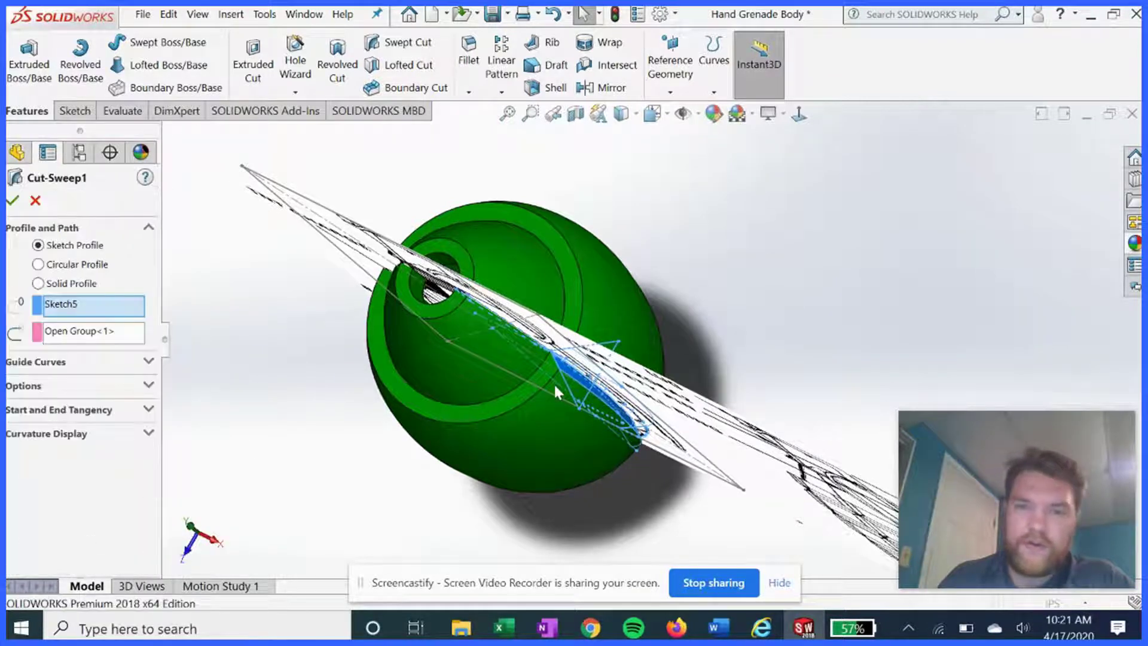
mouse_move(494, 441)
middle_mouse_down()
mouse_move(526, 394)
mouse_move(529, 338)
mouse_move(503, 334)
middle_mouse_up()
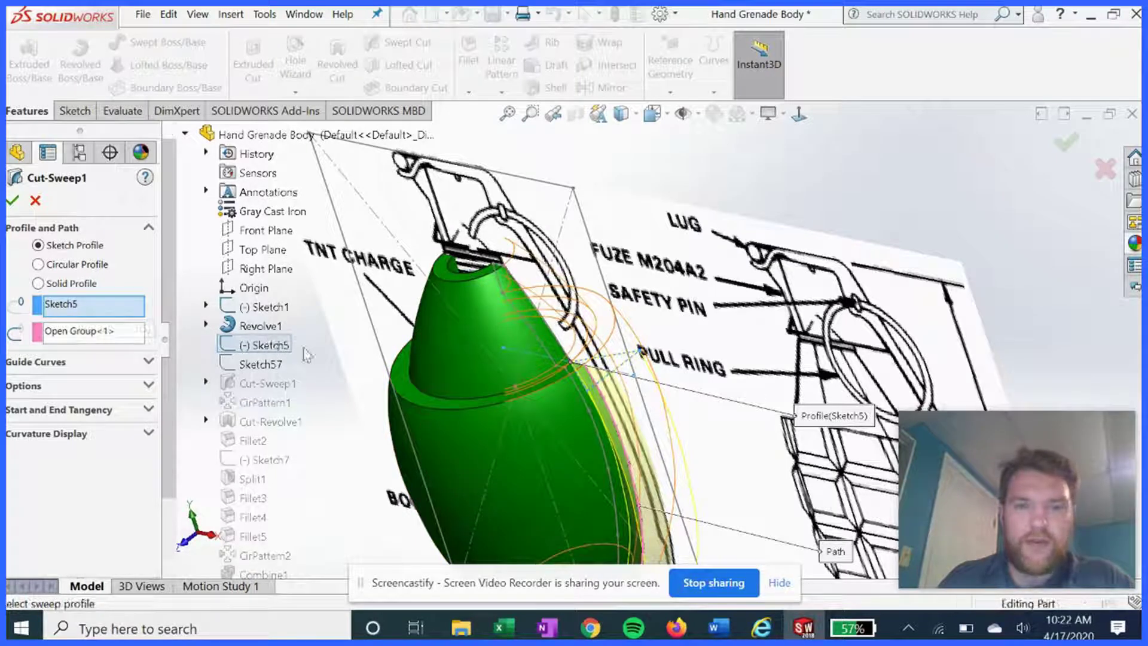
left_click(272, 345)
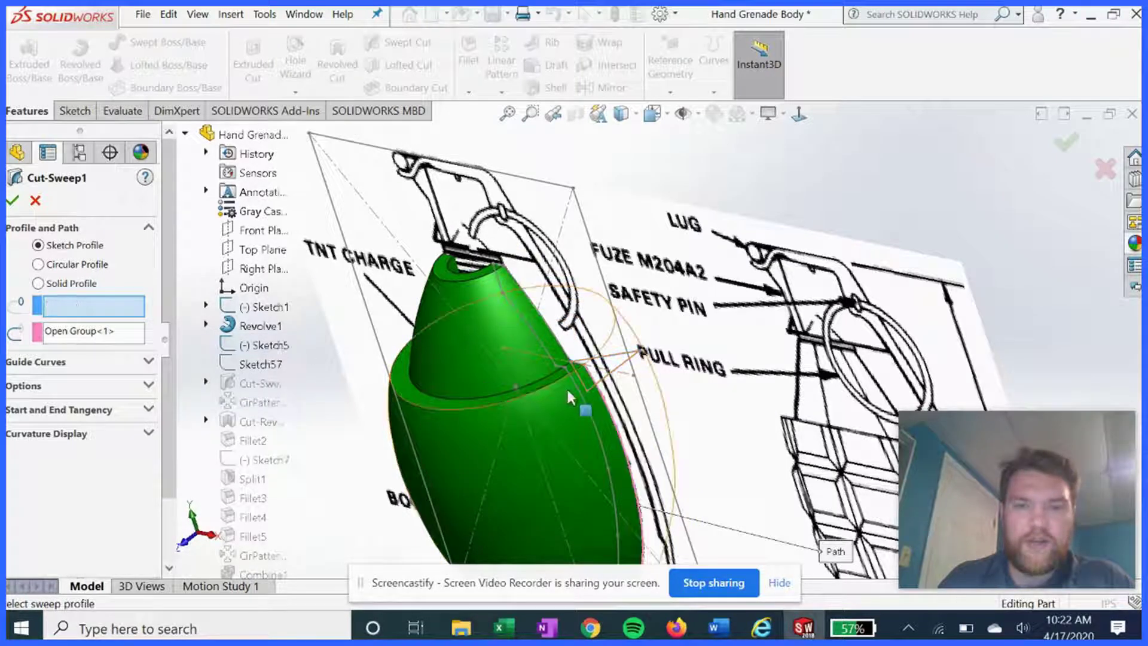
left_click(263, 345)
mouse_move(582, 435)
middle_mouse_down()
mouse_move(598, 398)
mouse_move(611, 450)
middle_mouse_up()
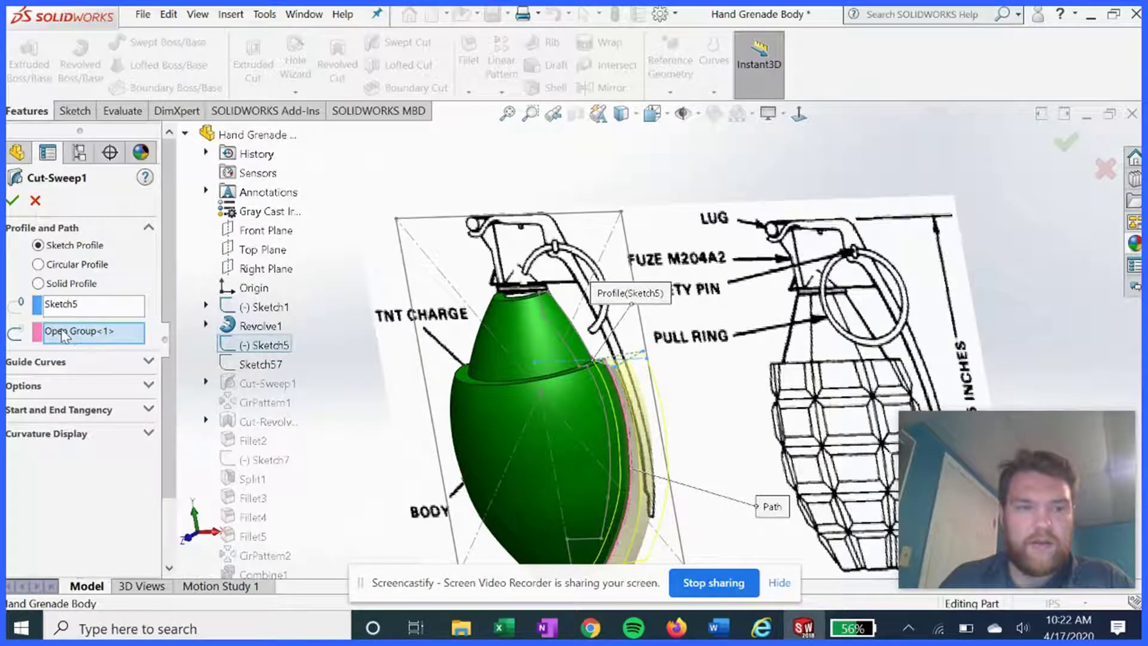
- Examine Cut-Sweep1's Open Group<1> path along the body, accept the feature, and fit the whole model in view
middle_click_drag(737, 392, 656, 469)
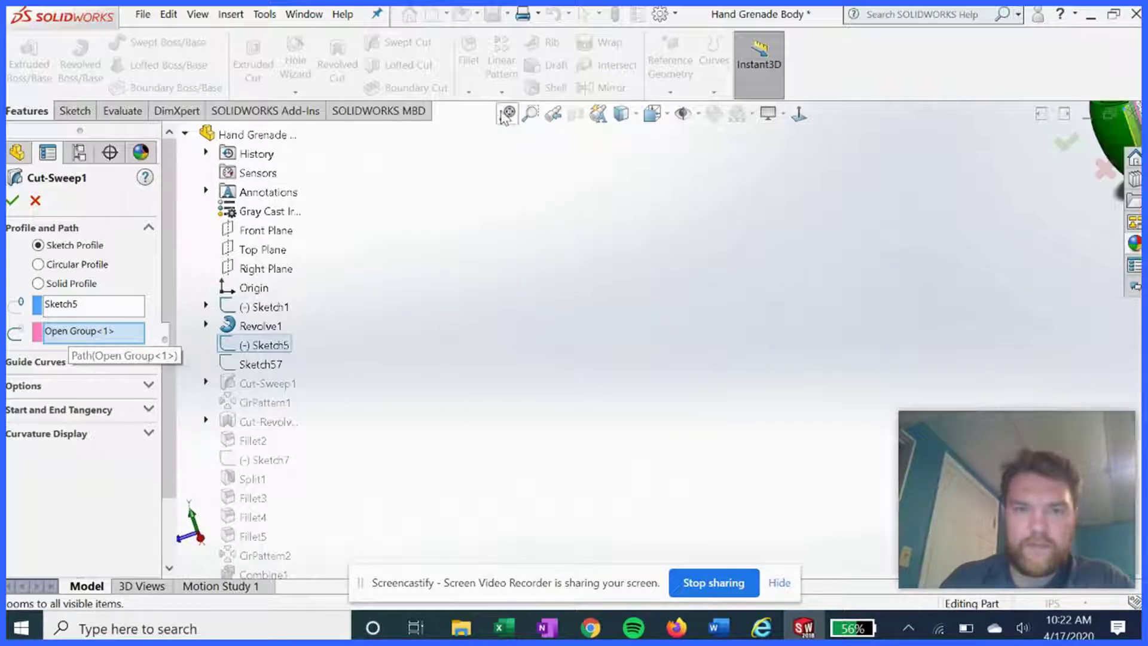
mouse_move(586, 203)
middle_mouse_down()
mouse_move(618, 256)
mouse_move(627, 362)
mouse_move(601, 397)
mouse_move(521, 388)
middle_mouse_up()
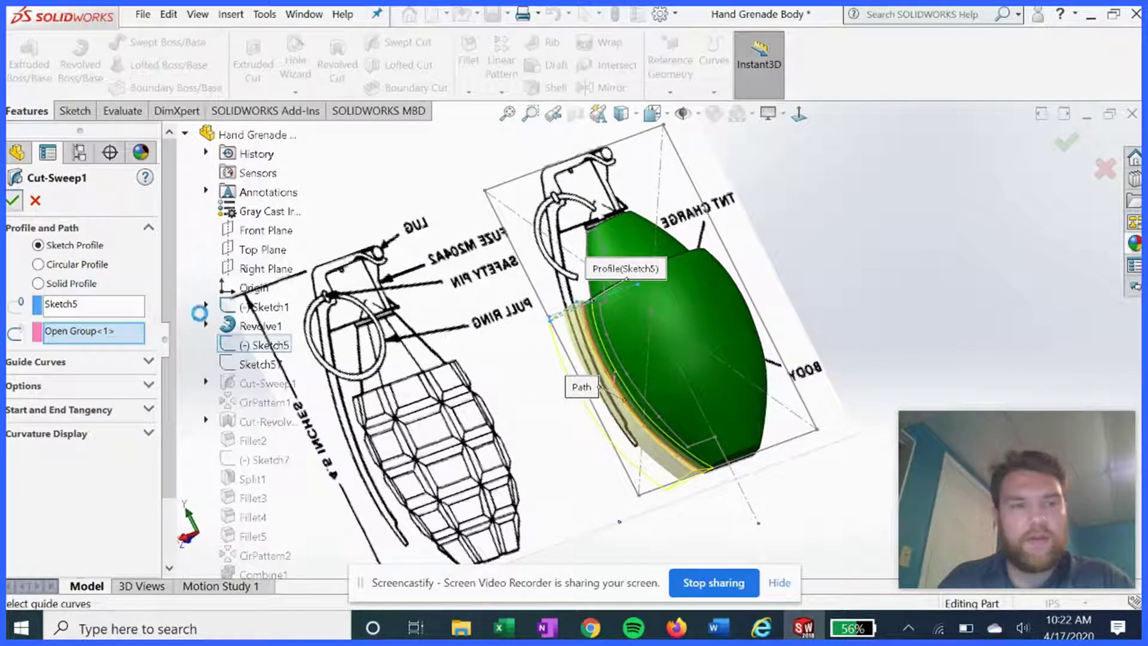
key("Return")
middle_click_drag(513, 416, 573, 423)
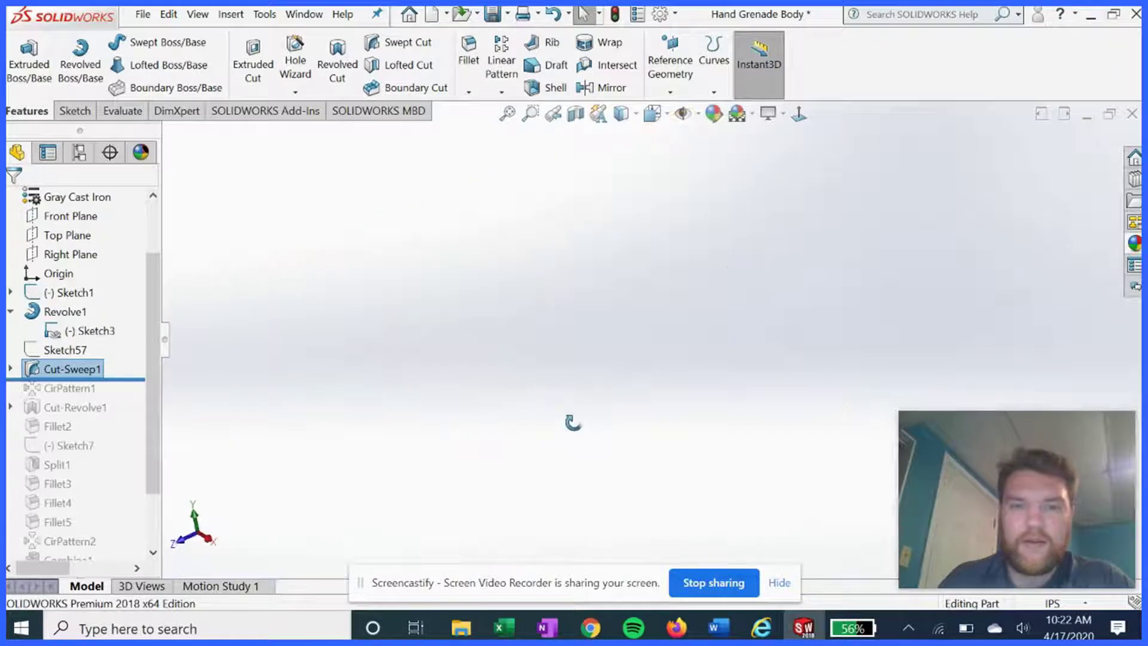
left_click(508, 113)
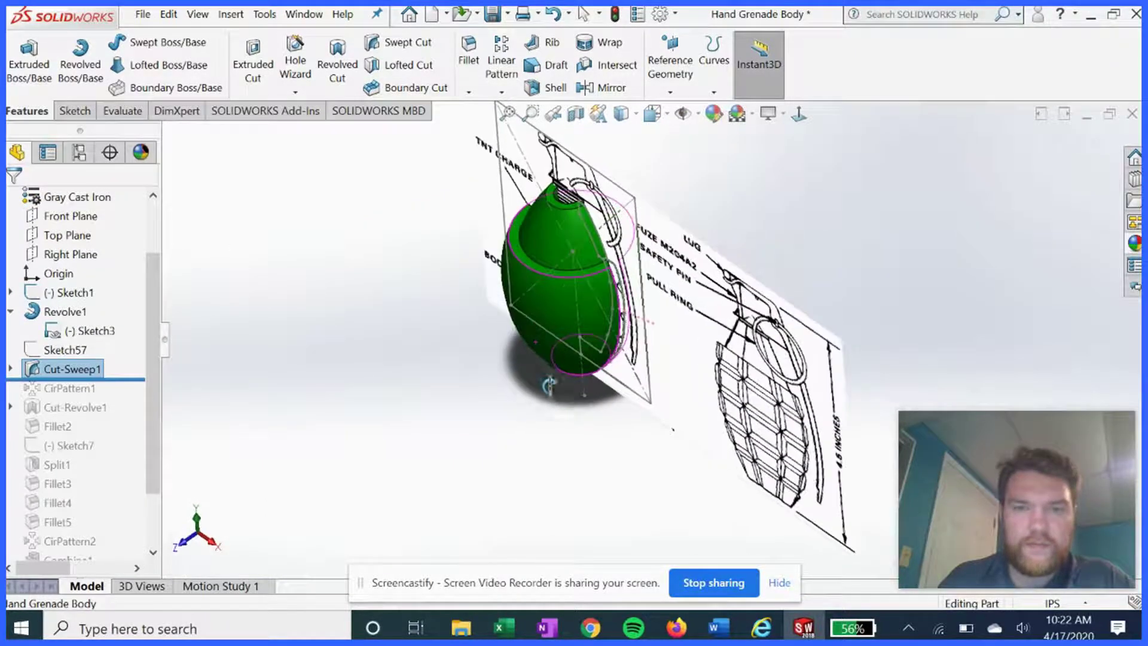
- Roll the feature history forward to include CirPattern1, inspect the patterned grooves, and continue forward to include Cut-Revolve1
left_click_drag(150, 345, 146, 400)
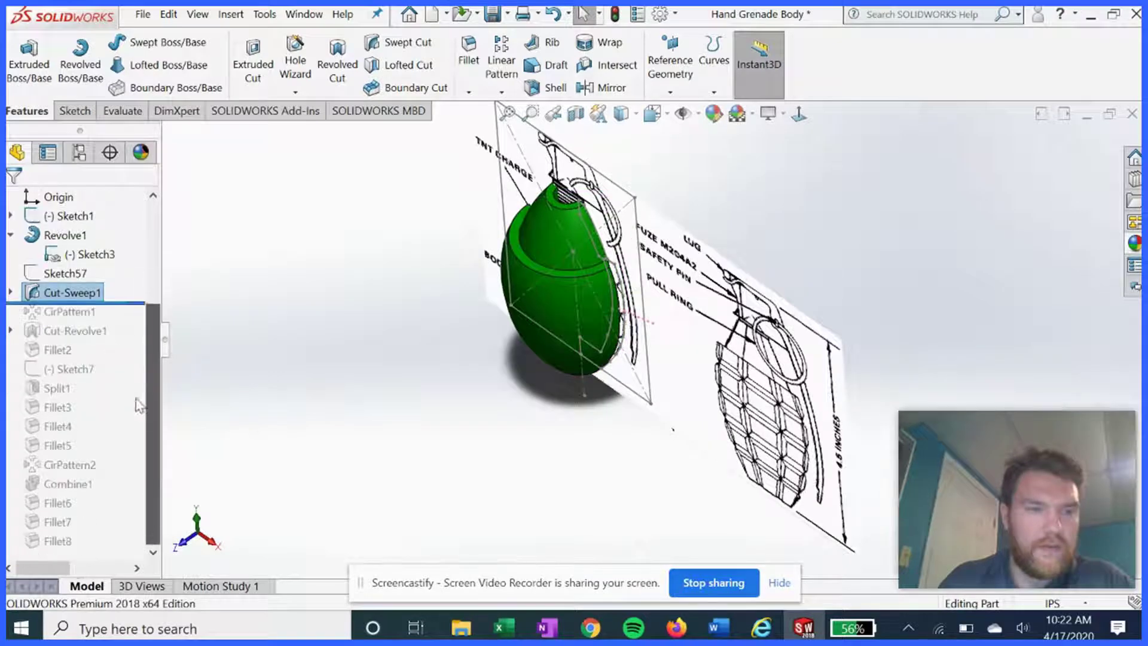
left_click_drag(123, 303, 126, 315)
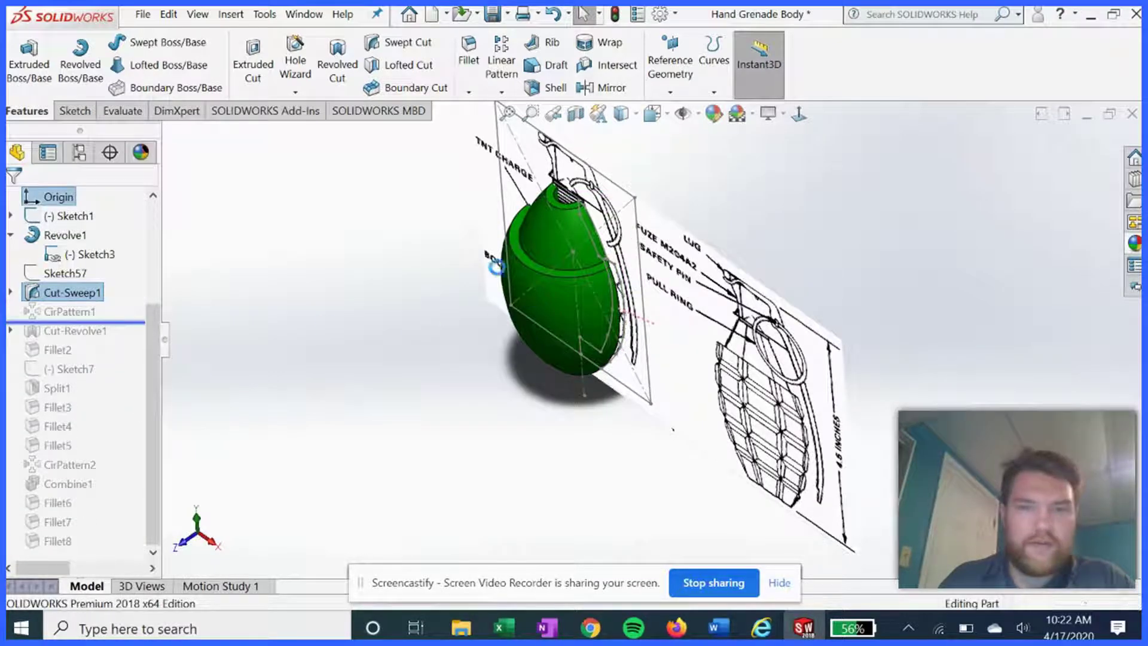
mouse_move(543, 404)
middle_mouse_down()
mouse_move(587, 307)
mouse_move(571, 336)
middle_mouse_up()
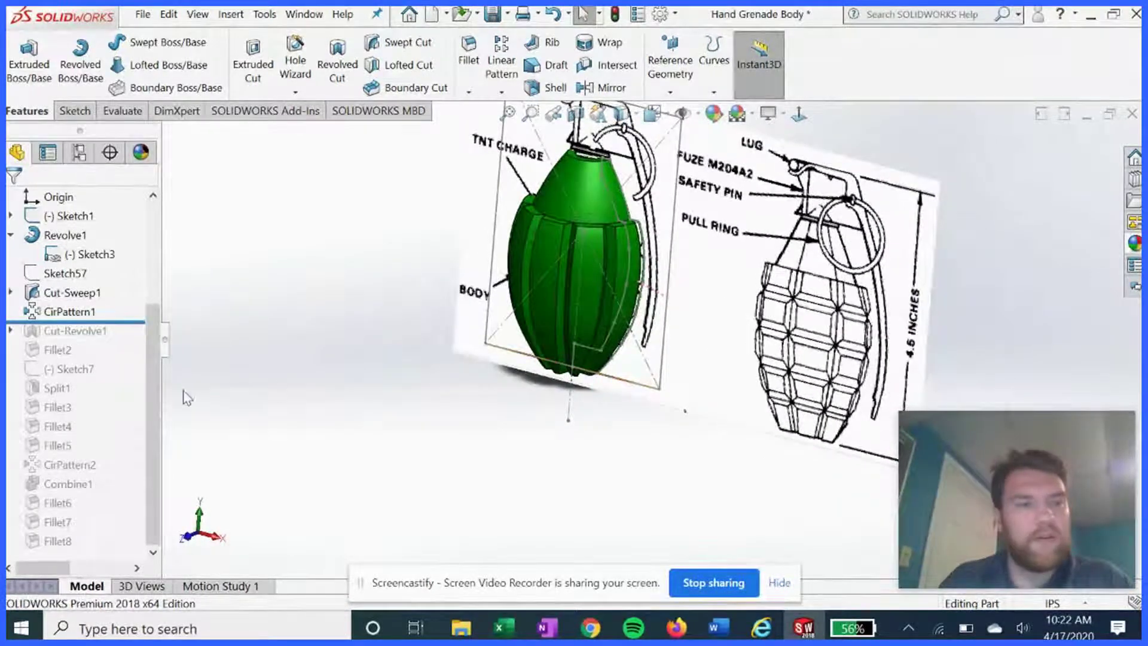
left_click_drag(137, 319, 135, 332)
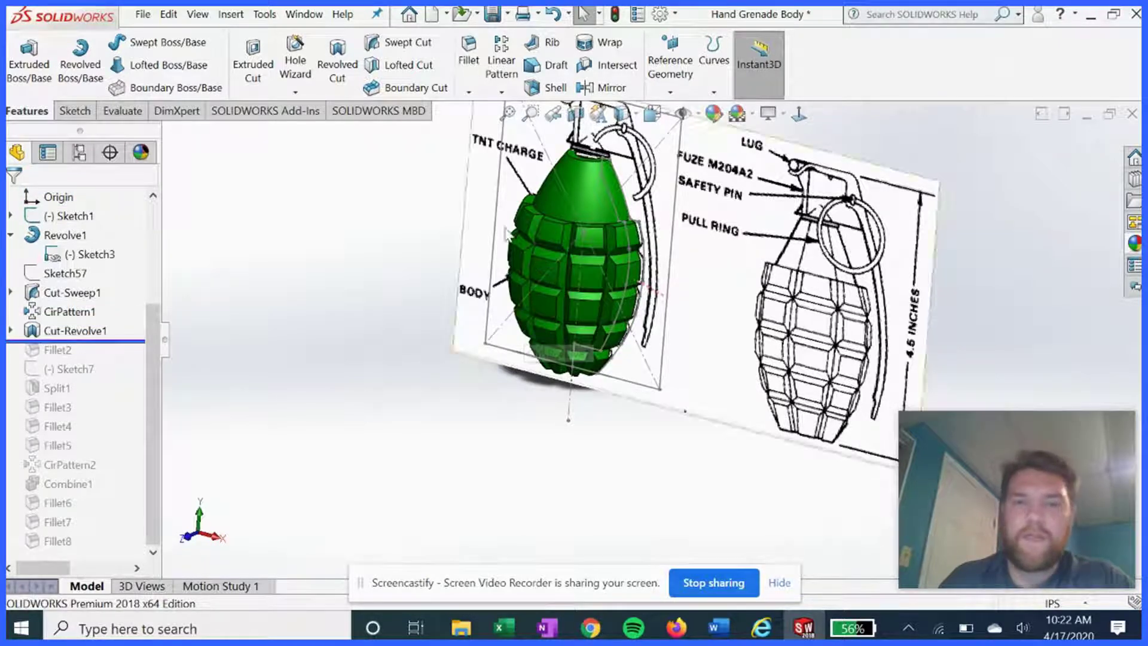
- Expand Cut-Revolve1 and examine its Sketch55 profile and dimensions along the body's side from the front
left_click(10, 331)
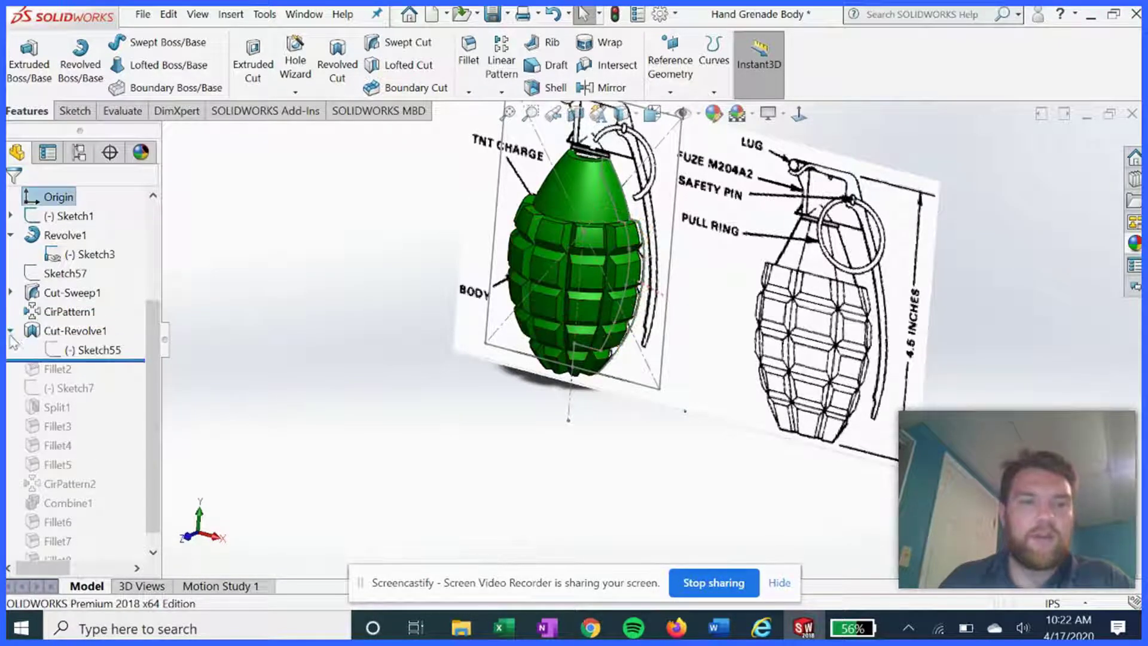
left_click(90, 350)
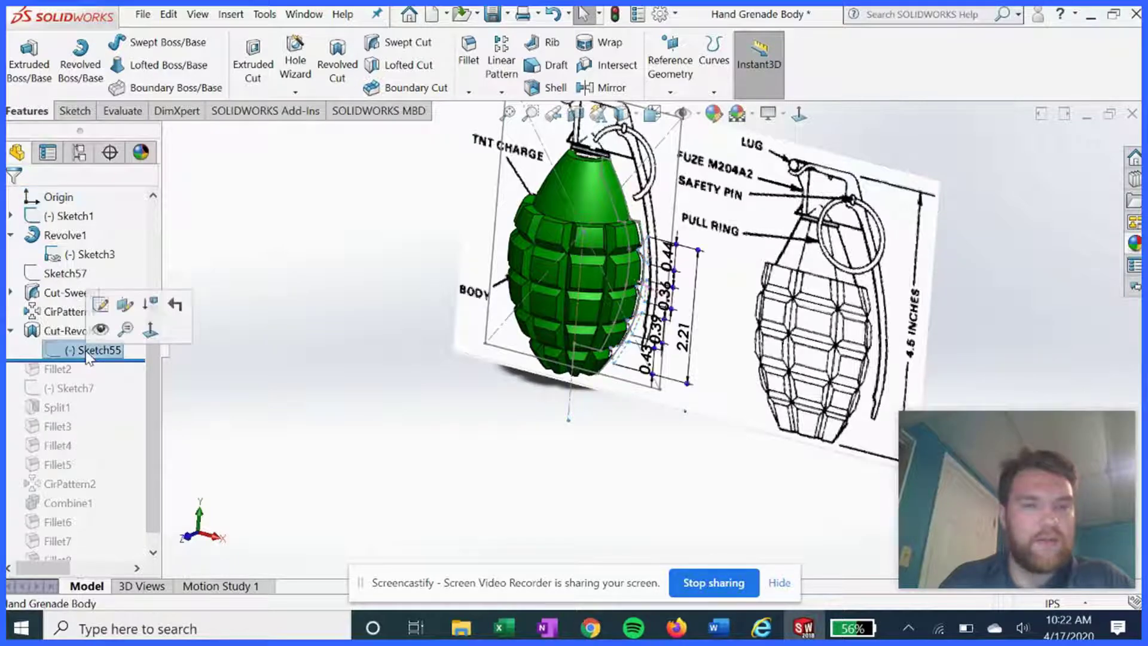
left_click(799, 114)
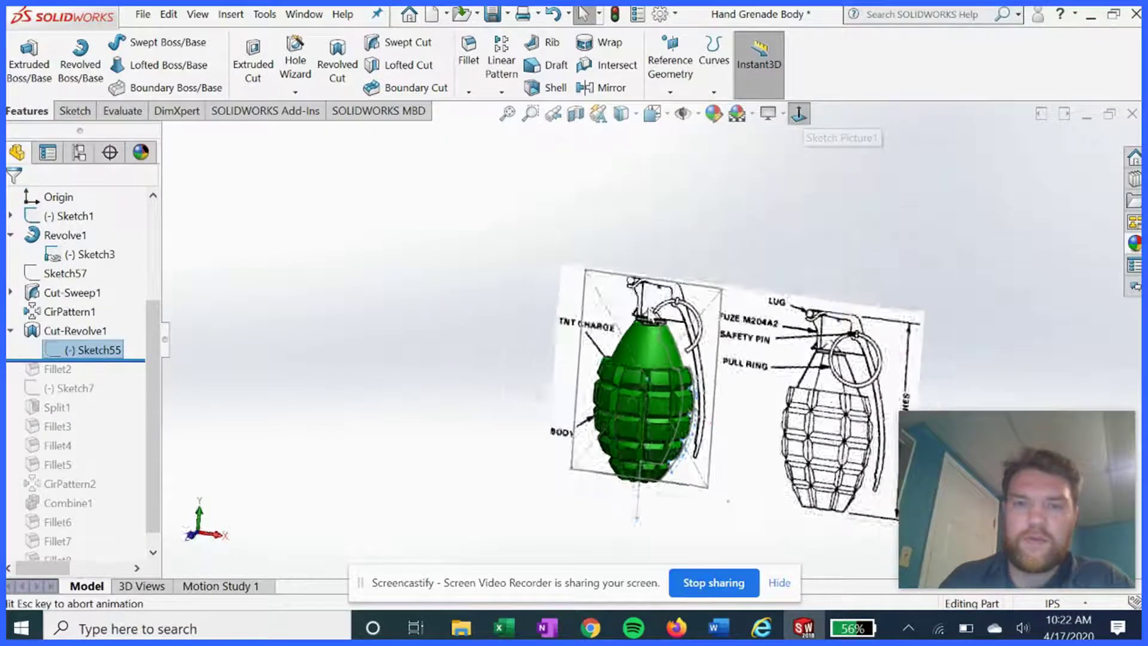
scroll(455, 419, "down", 3)
scroll(562, 325, "down", 5)
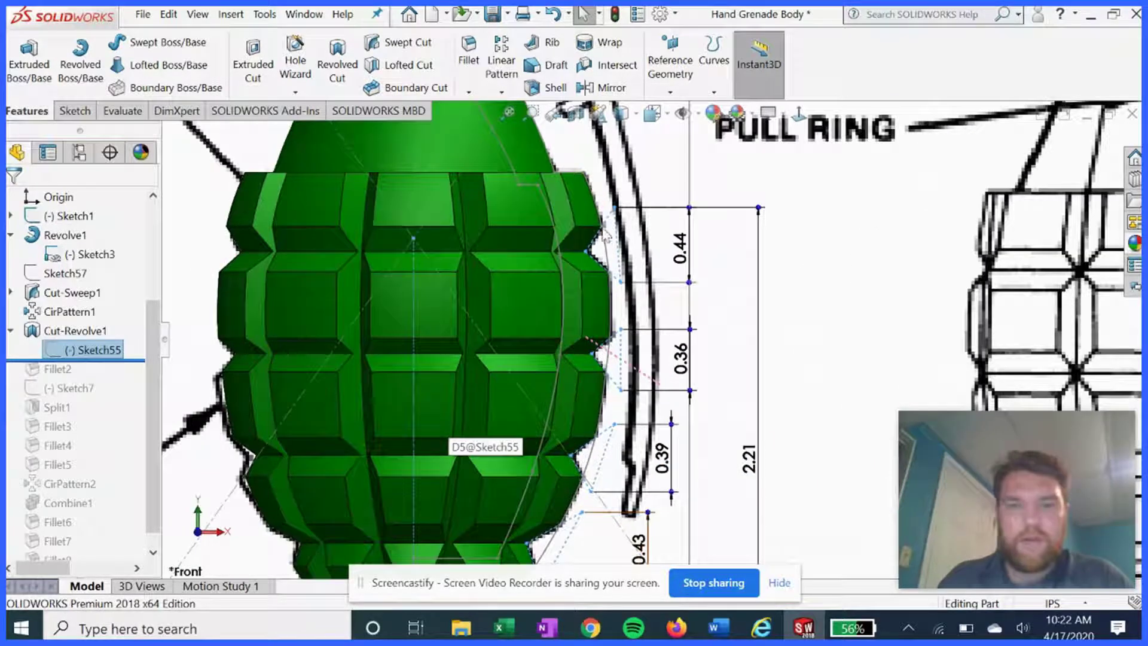
scroll(605, 235, "up", 2)
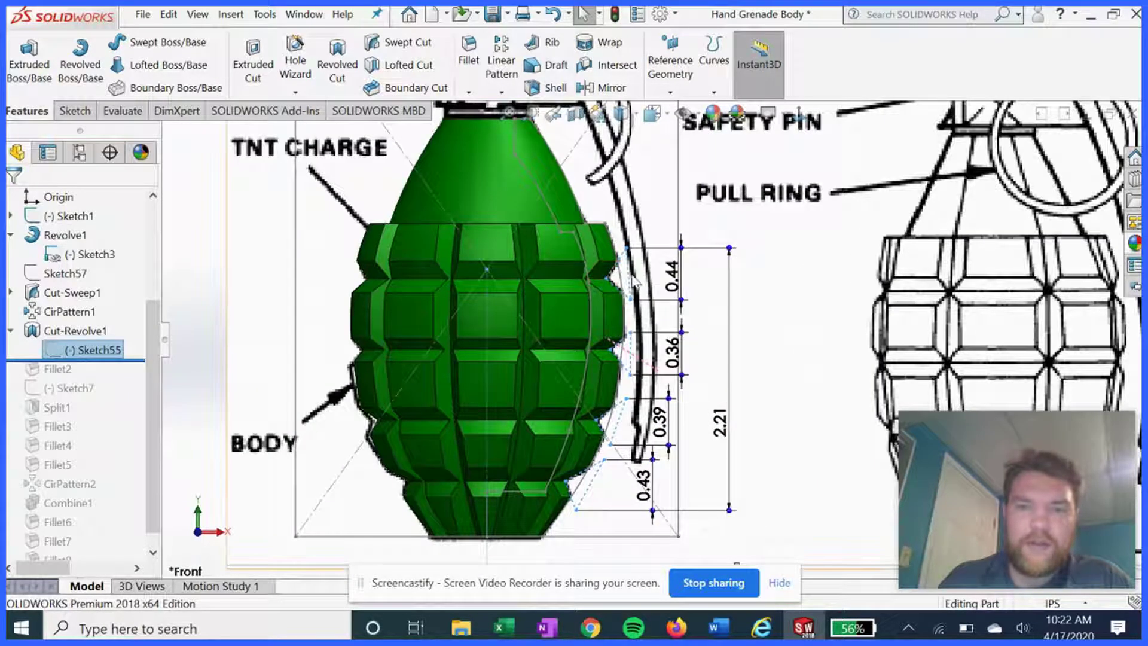
- Open Sketch55 for editing and examine its triangular groove profiles and the revolved cut preview around the body
right_click(122, 350)
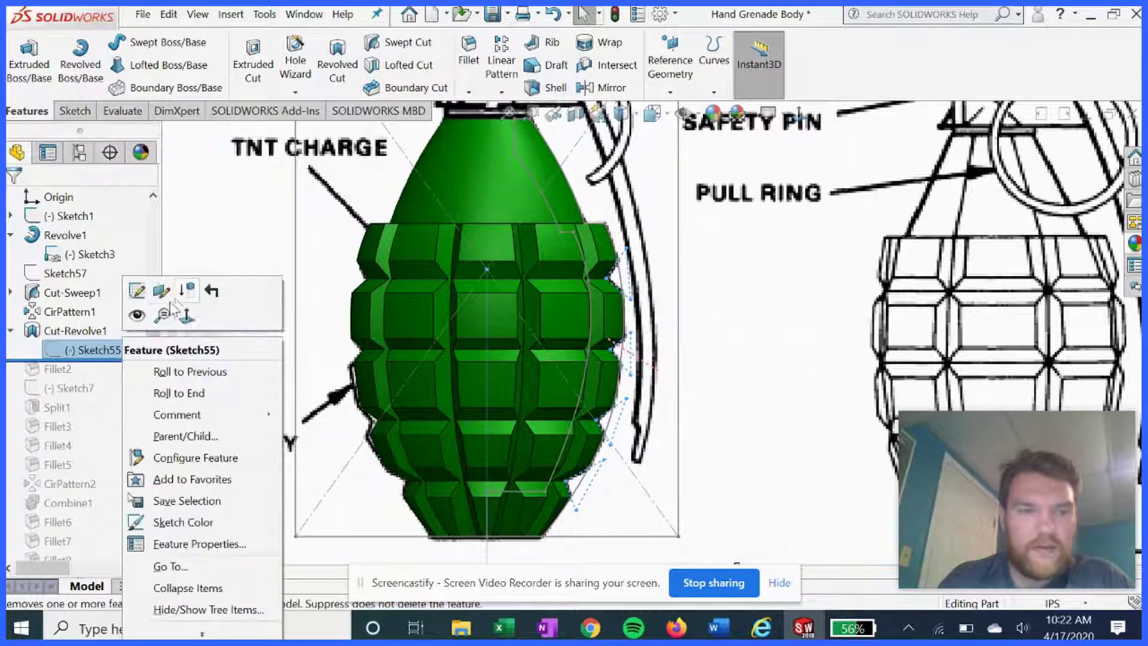
left_click(142, 299)
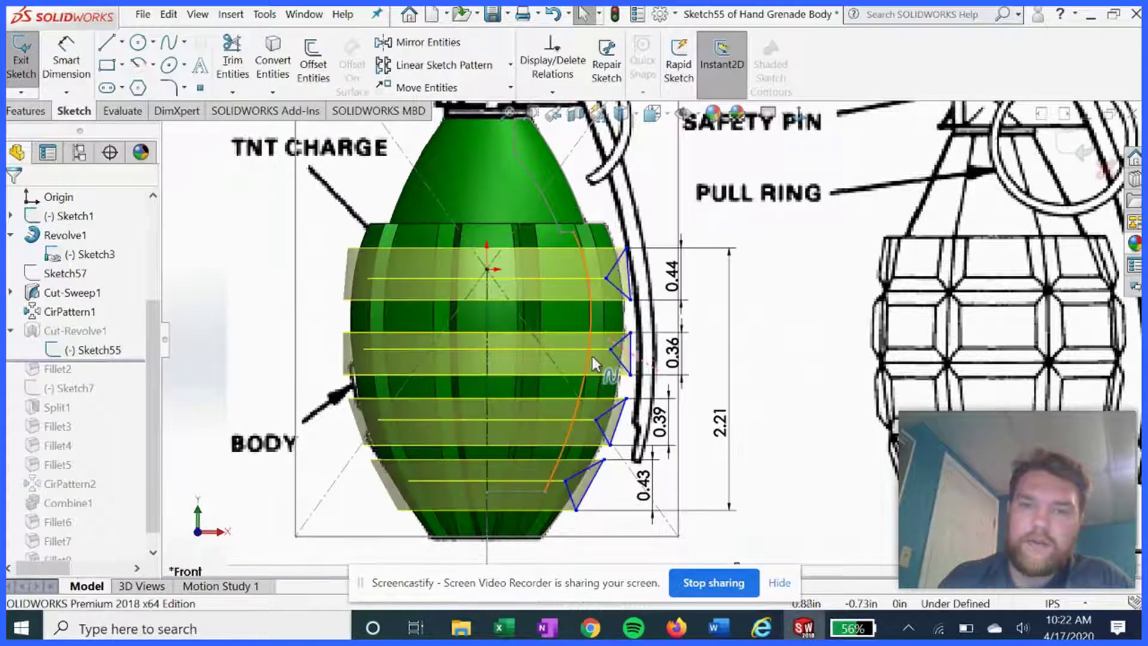
scroll(583, 394, "down", 2)
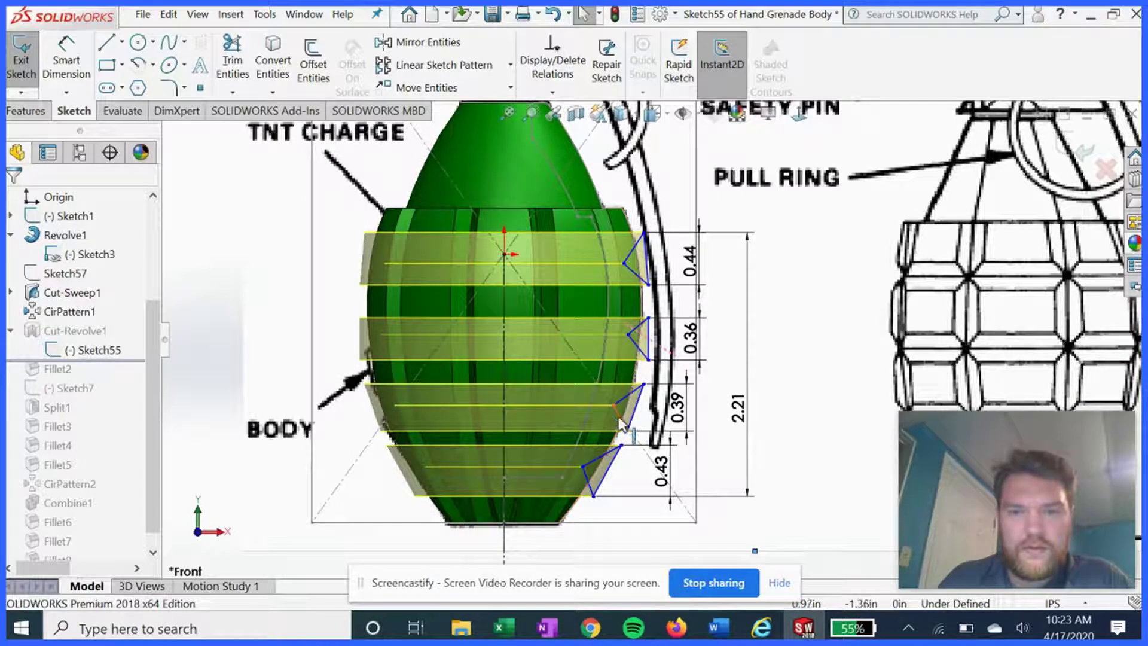
mouse_move(622, 425)
middle_mouse_down()
mouse_move(565, 479)
mouse_move(766, 416)
middle_mouse_up()
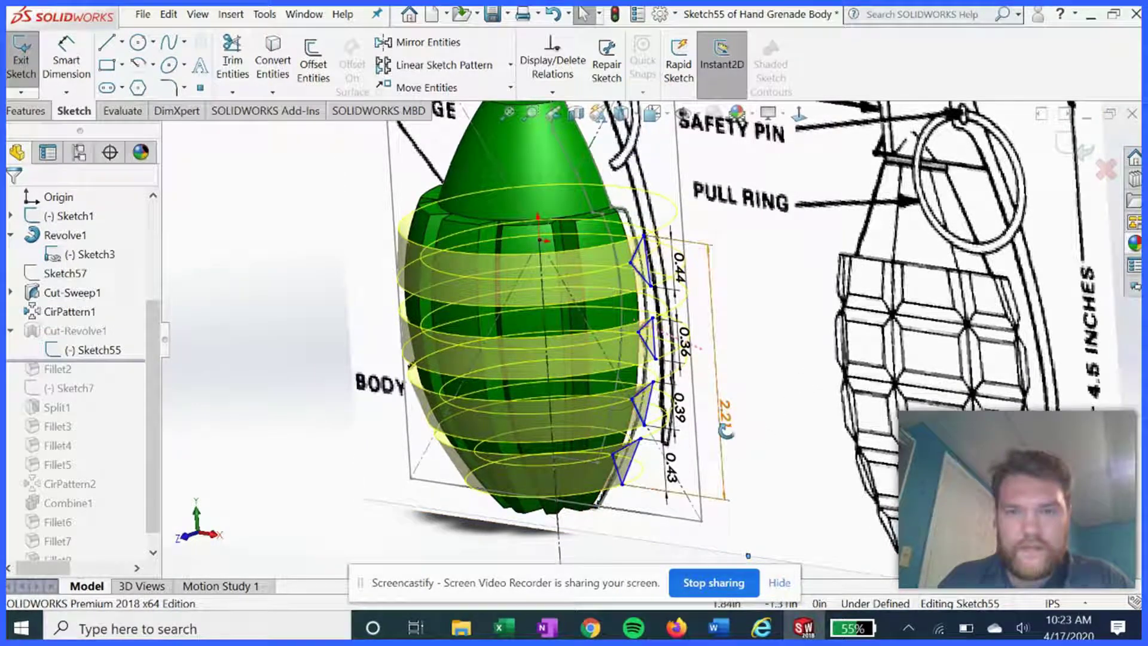
middle_click_drag(726, 430, 705, 418)
scroll(671, 338, "up", 2)
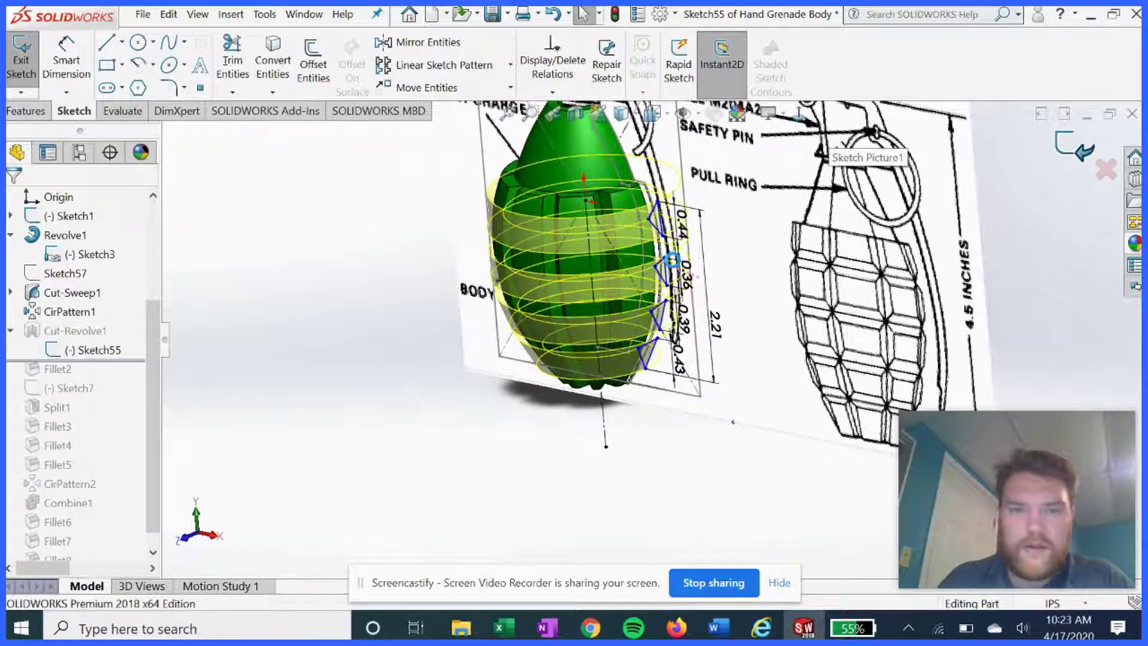
- Exit Sketch55 and inspect the horizontal Cut-Revolve1 grooves around the body
key("ctrl+b")
middle_click_drag(526, 397, 546, 385)
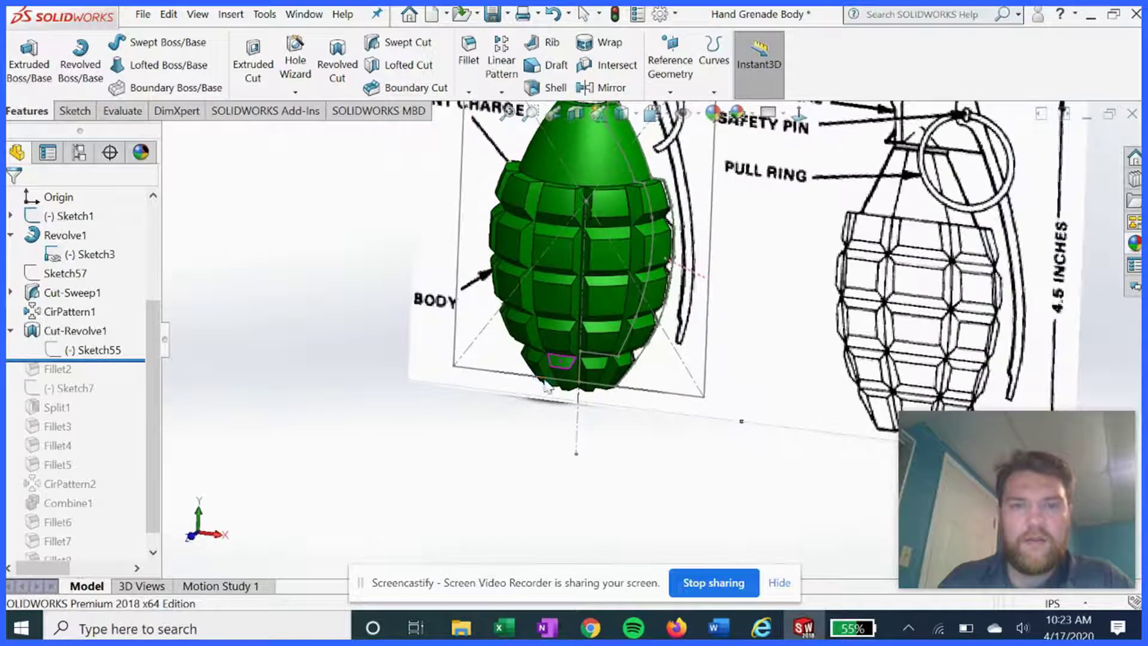
scroll(580, 332, "up", 2)
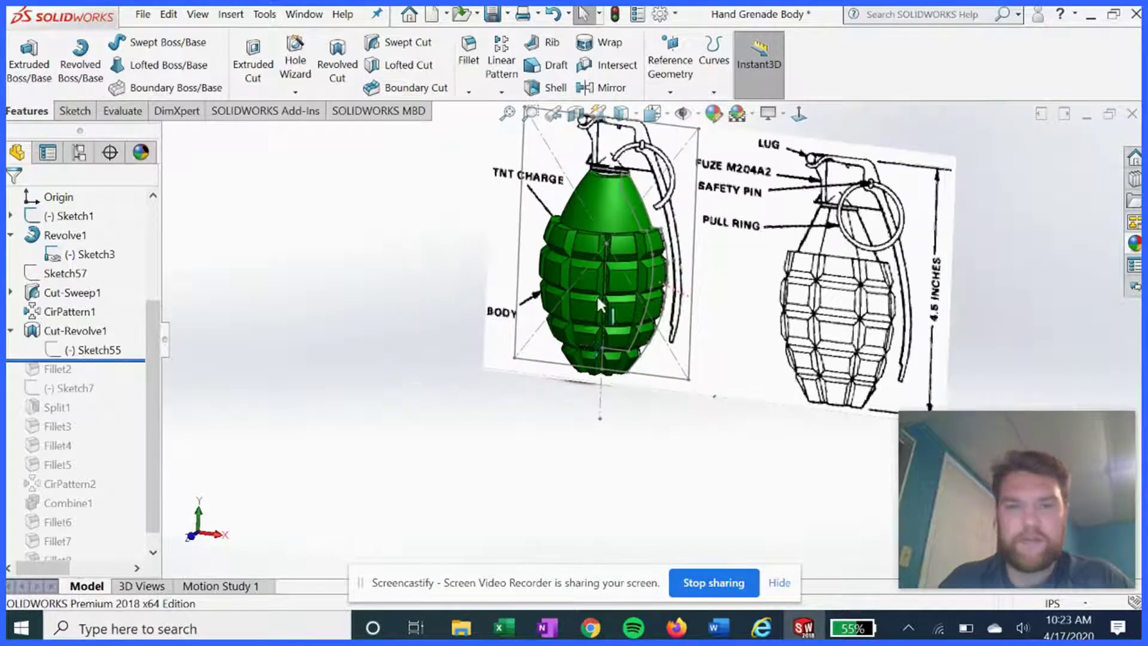
scroll(597, 294, "down", 1)
scroll(598, 291, "up", 1)
middle_click_drag(388, 383, 307, 389)
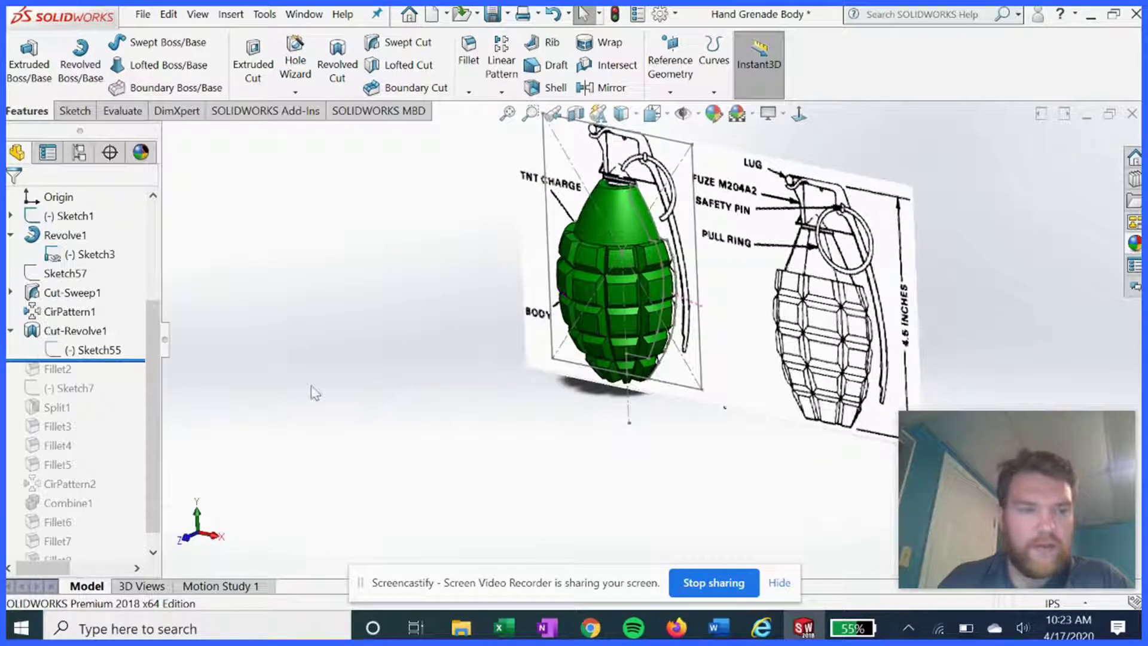
- Roll the feature history forward to include Combine1 and inspect the filleted, patterned body segments
left_click_drag(136, 360, 112, 452)
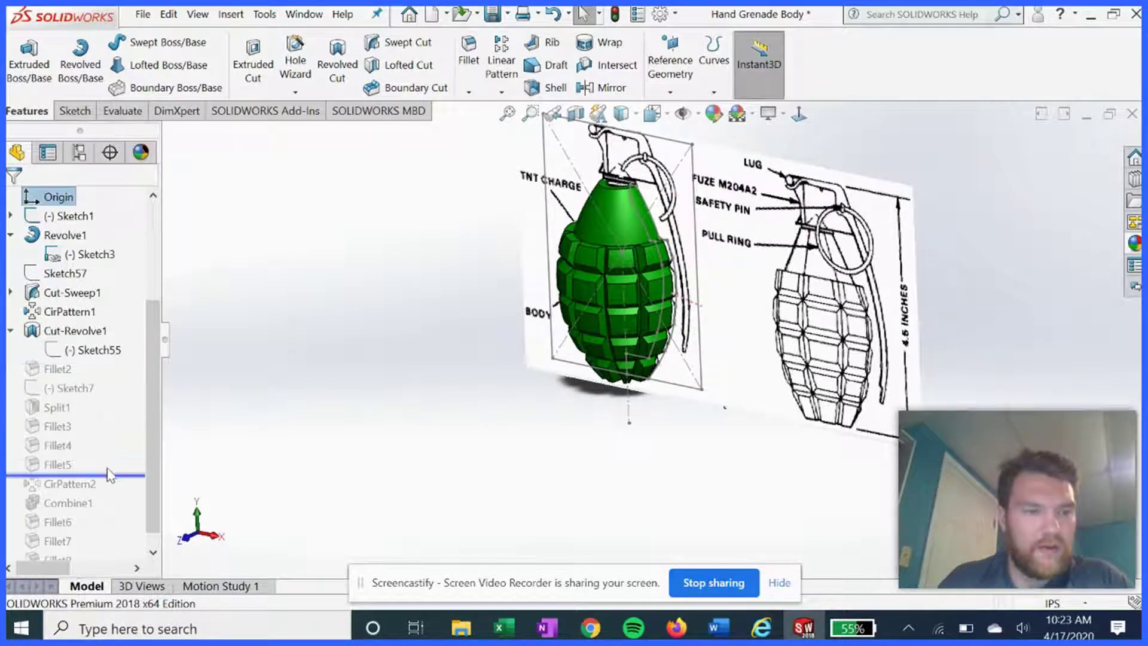
left_click_drag(107, 515, 102, 504)
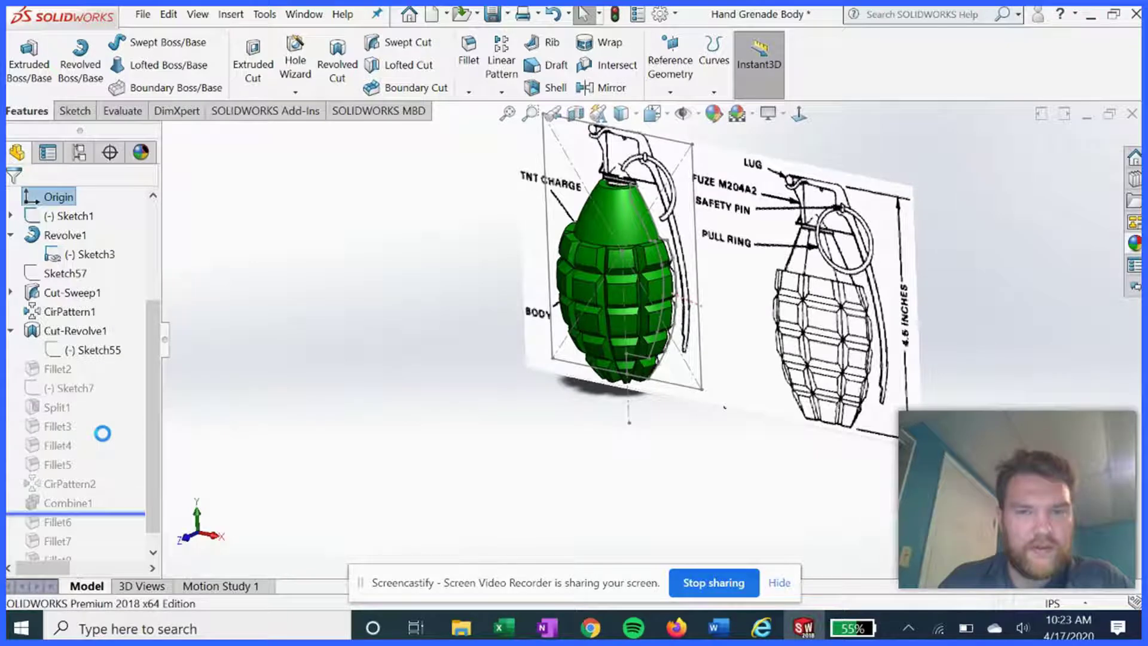
scroll(599, 305, "up", 1)
scroll(601, 305, "up", 1)
mouse_move(621, 343)
middle_mouse_down()
mouse_move(658, 317)
mouse_move(609, 351)
middle_mouse_up()
scroll(636, 287, "down", 3)
scroll(658, 317, "up", 2)
scroll(712, 323, "down", 2)
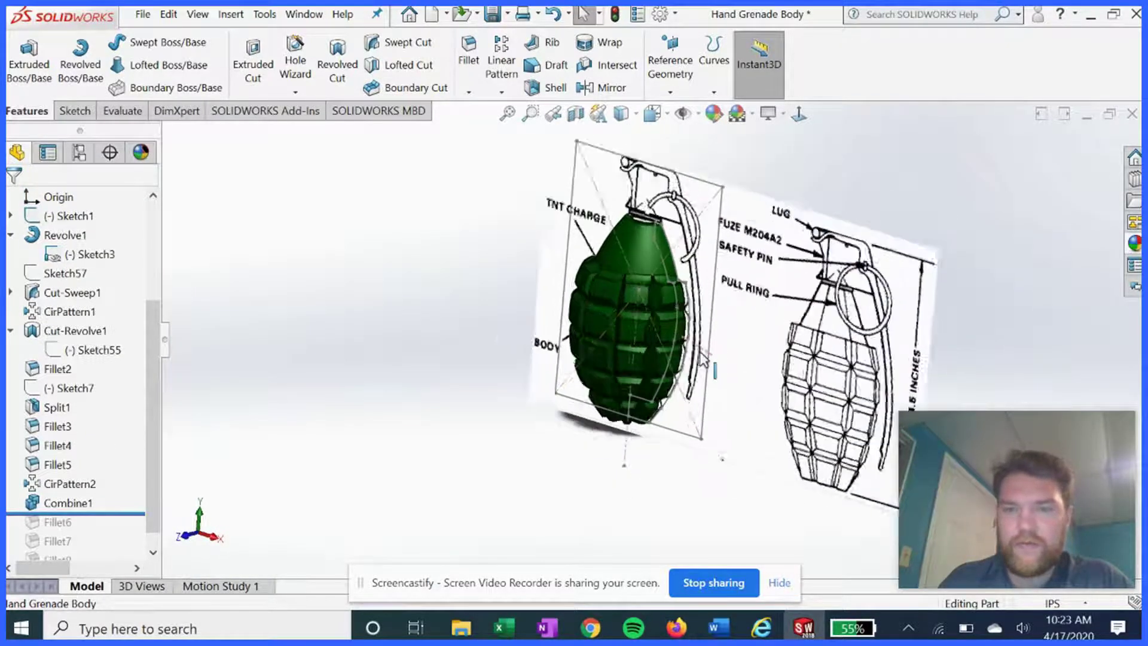
scroll(99, 449, "down", 1)
left_click(598, 404)
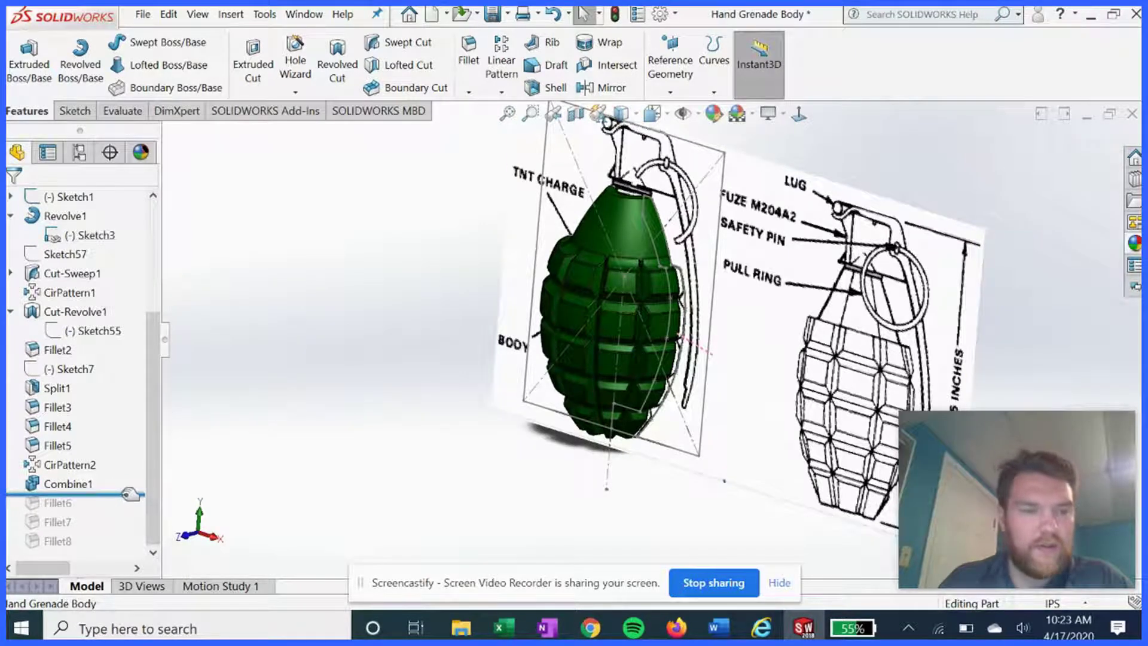
- Roll the feature history forward to the end, including Fillet6 through Fillet8
left_click_drag(131, 494, 115, 552)
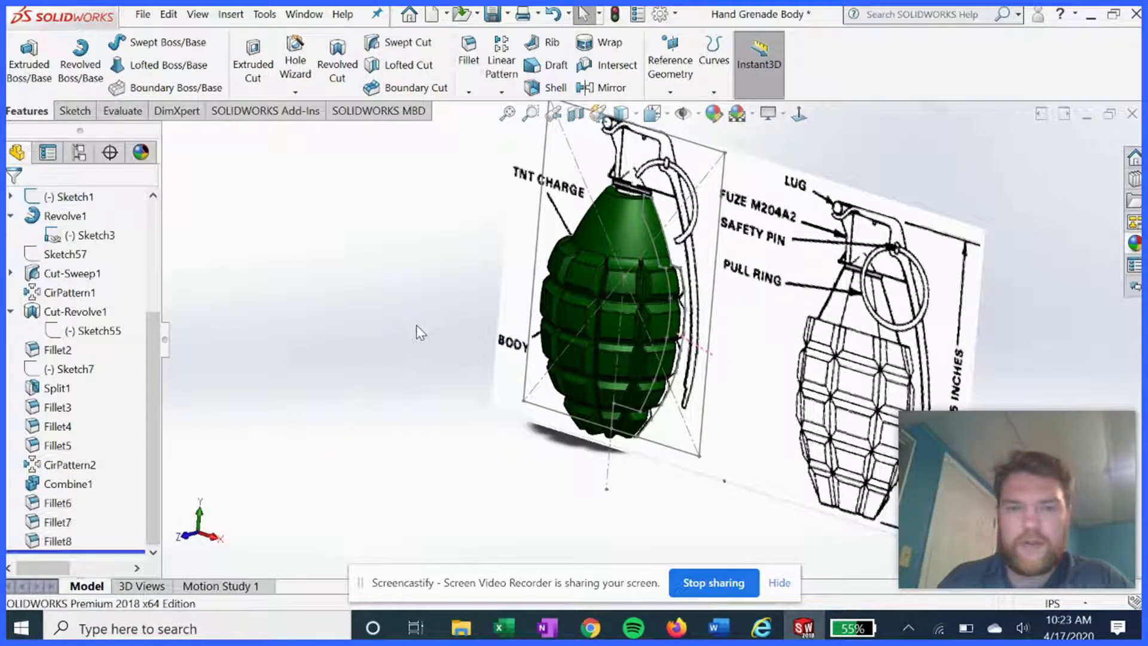
mouse_move(453, 376)
middle_mouse_down()
mouse_move(622, 364)
mouse_move(550, 245)
middle_mouse_up()
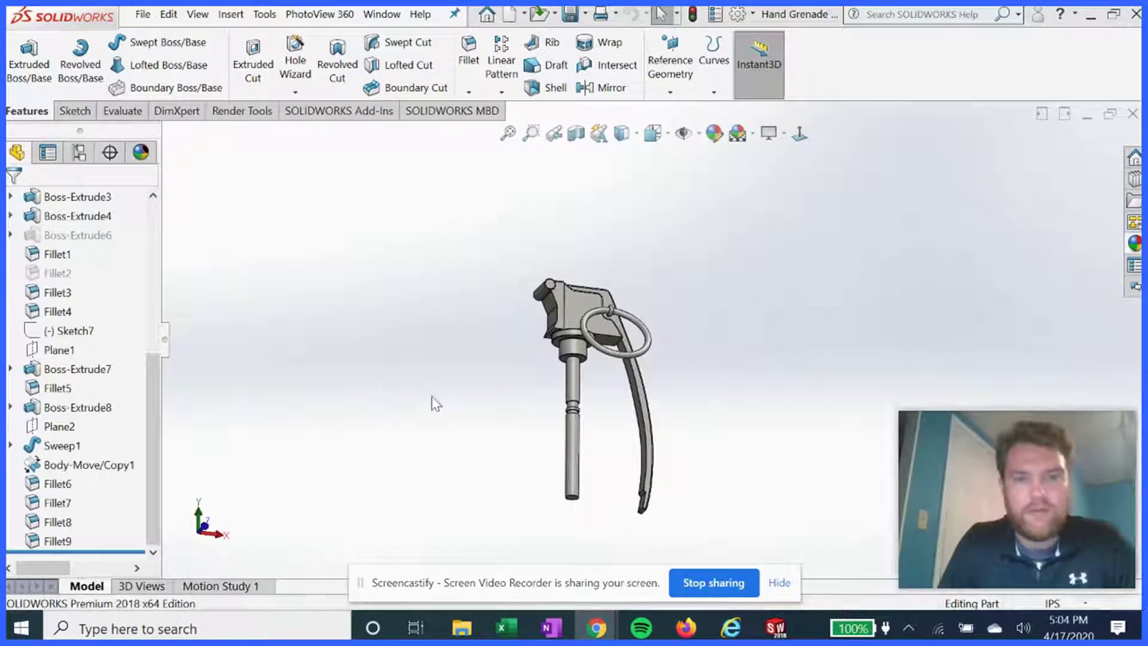
- Examine the finished grenade head part with its fuze stem, lever and pull ring from several angles
middle_click_drag(433, 402, 407, 359)
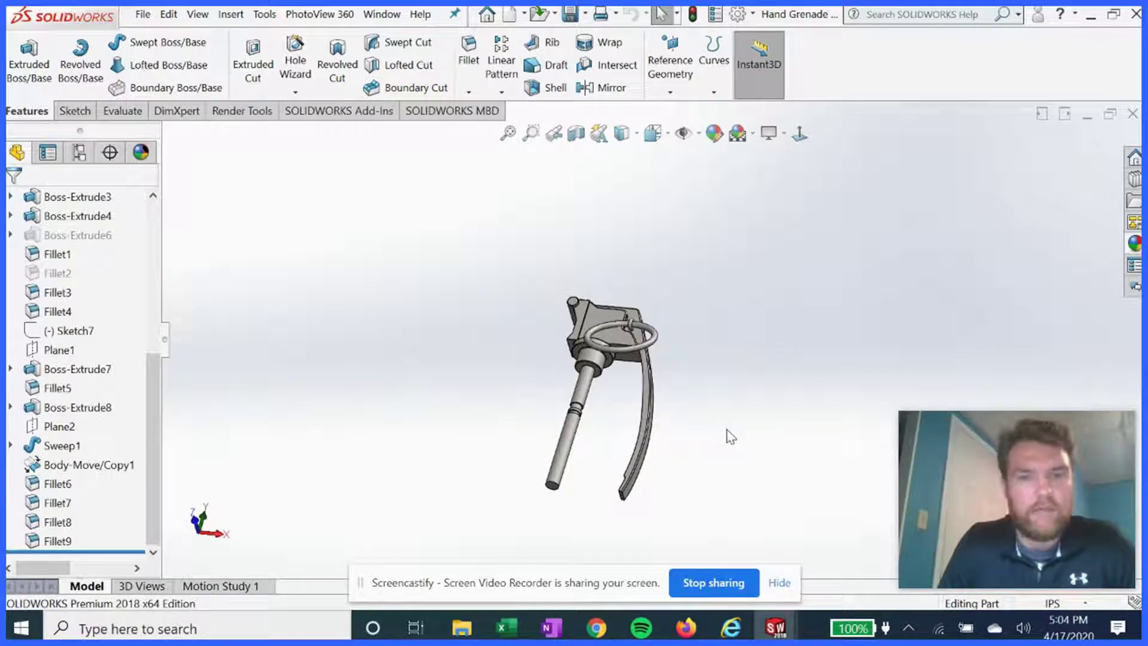
scroll(714, 432, "down", 1)
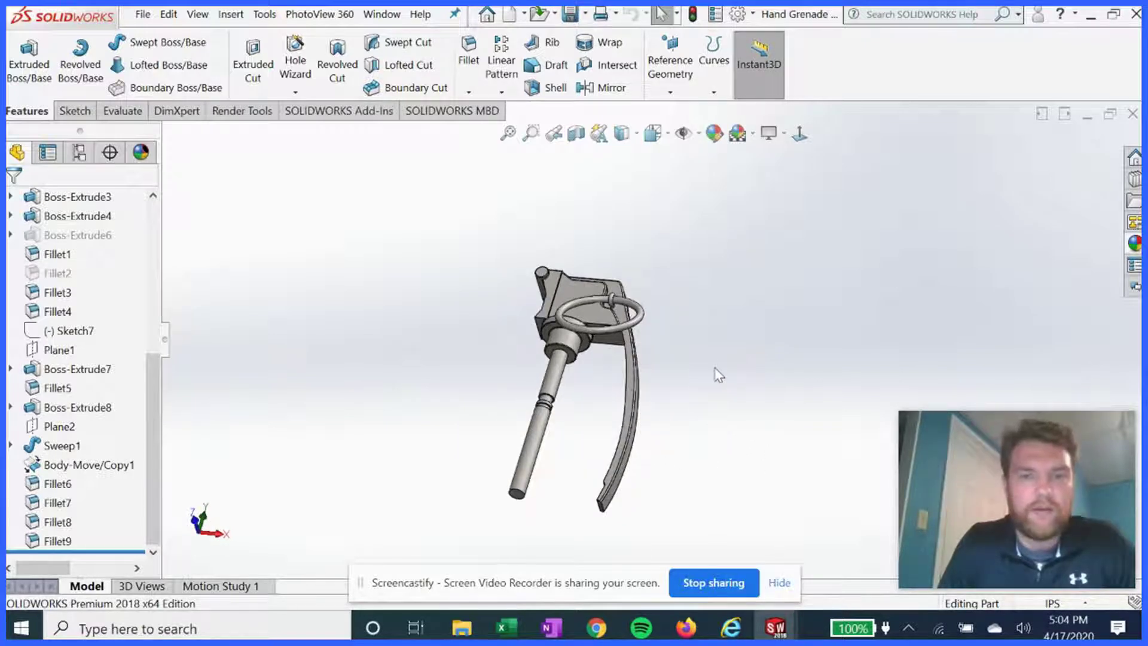
middle_click_drag(716, 368, 671, 377)
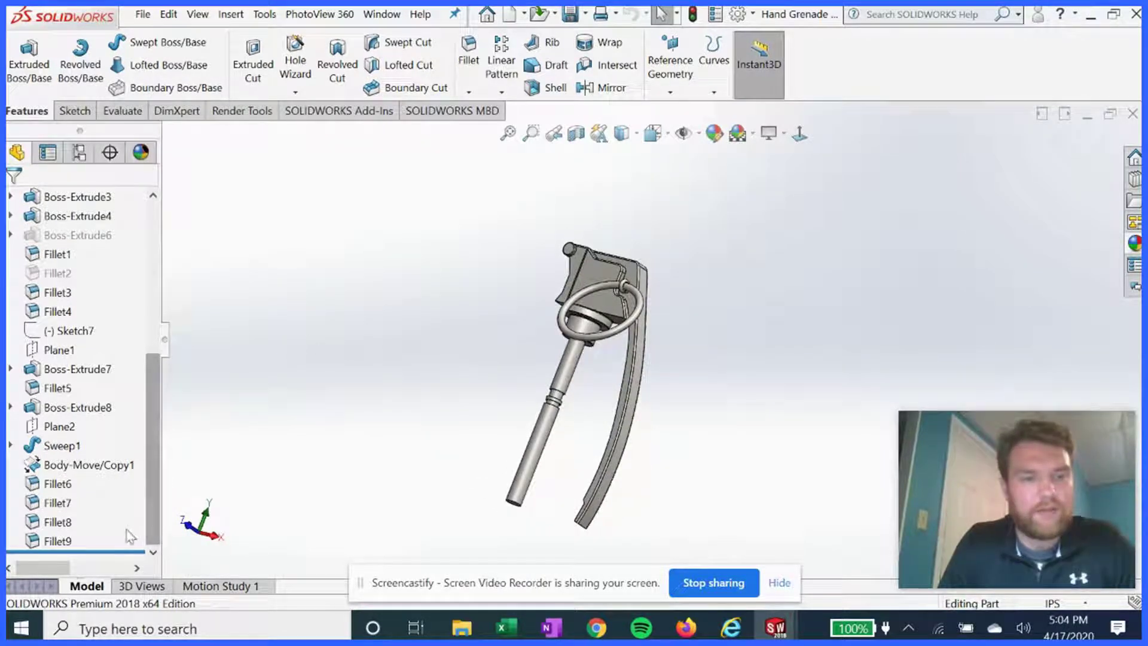
- Roll the head part's feature history back to just after Sketch1 and show Sketch1 with its reference picture
left_click_drag(78, 197, 111, 227)
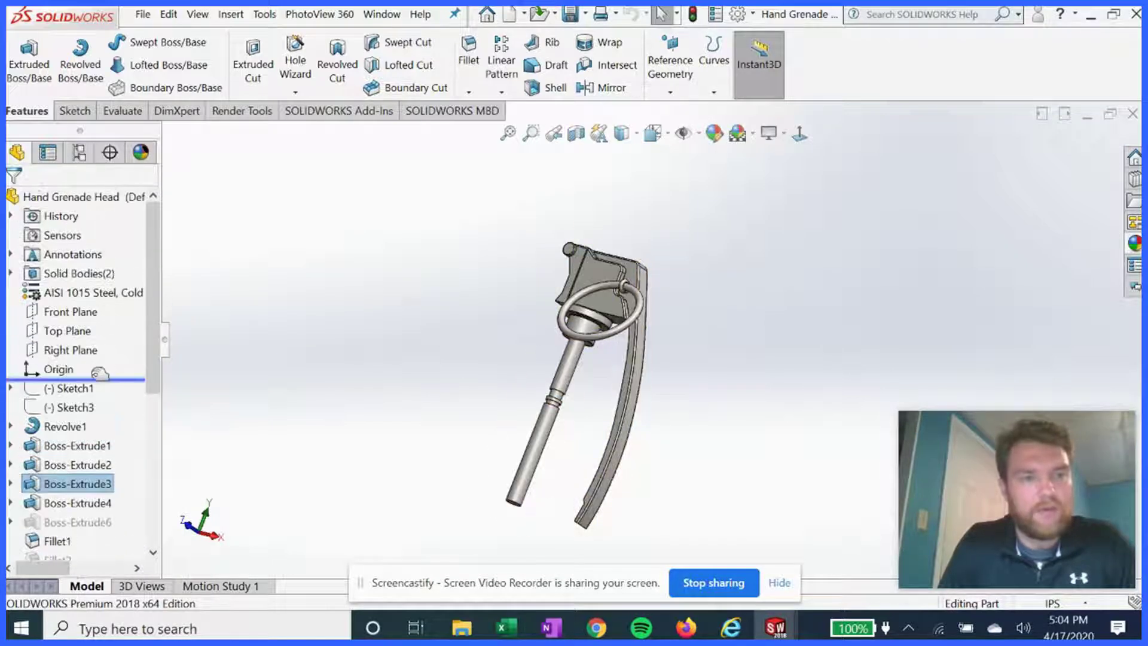
left_click_drag(99, 373, 95, 397)
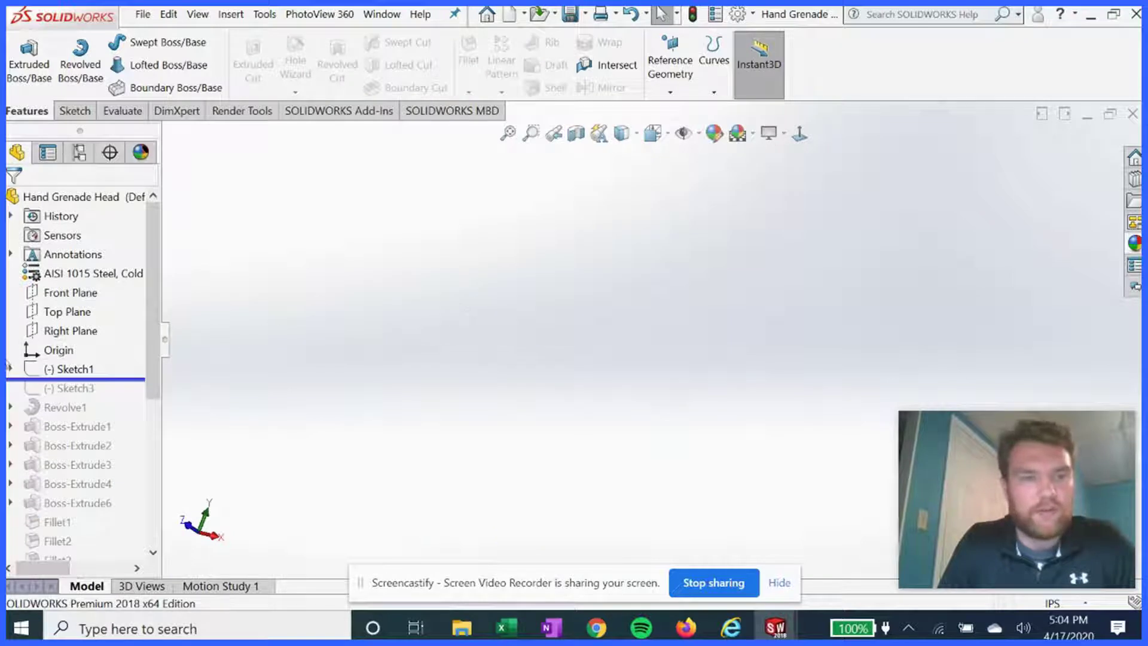
left_click(10, 369)
right_click(54, 369)
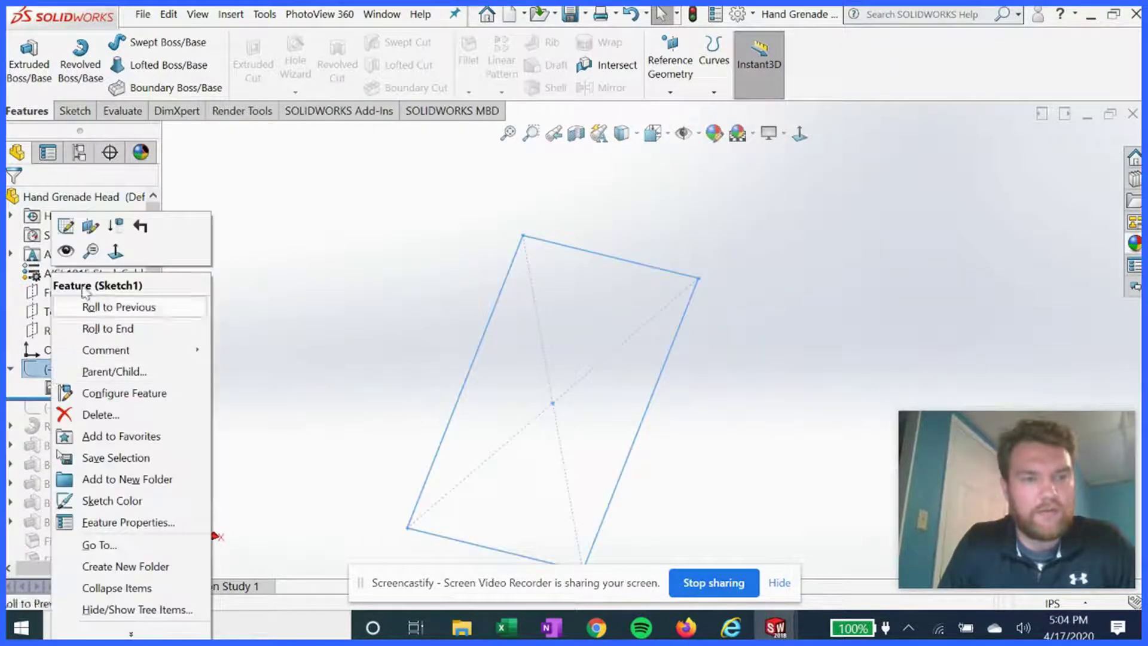
left_click(67, 250)
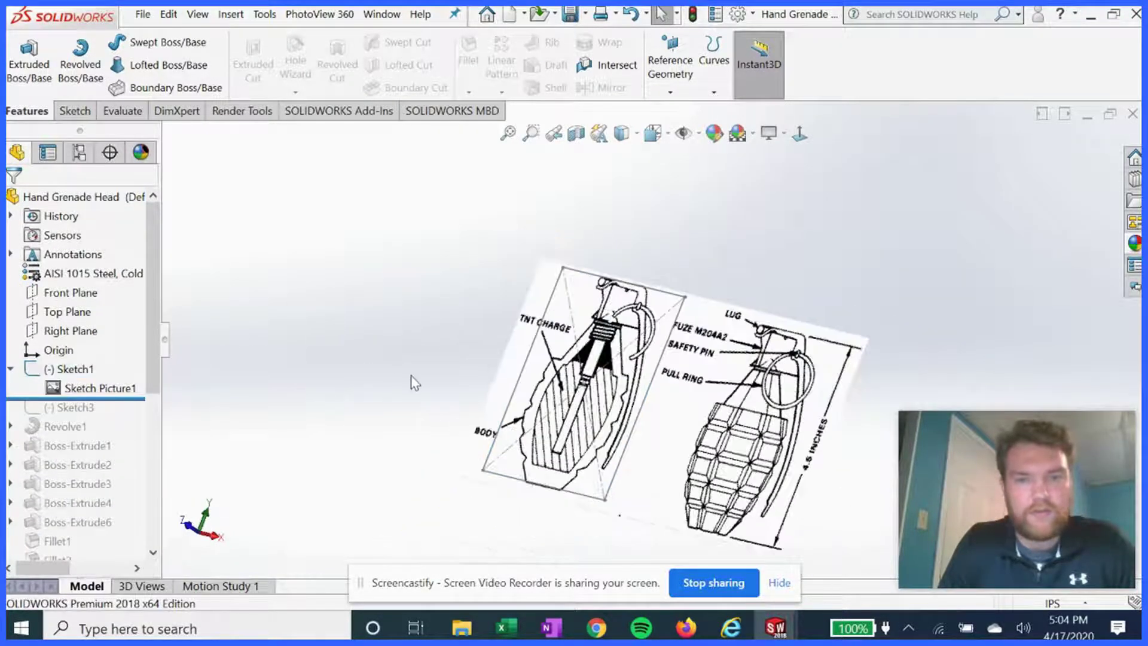
middle_click_drag(424, 369, 441, 411)
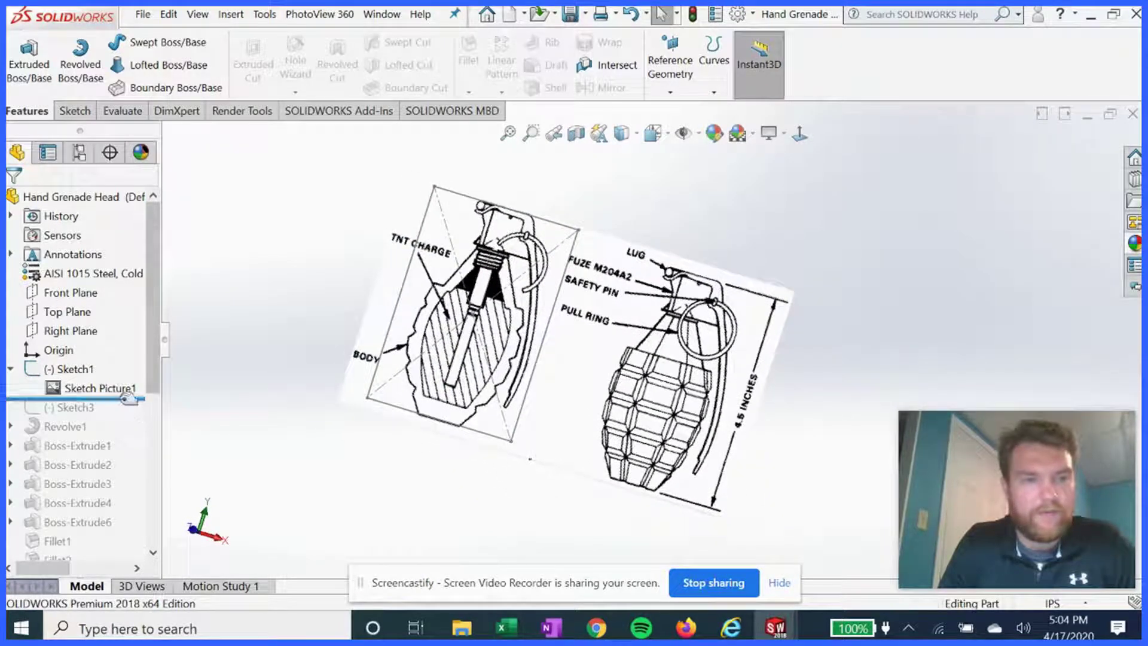
- Roll the feature history forward to include Revolve1 and select its underlying Sketch4
mouse_move(130, 397)
left_mouse_down()
mouse_move(116, 435)
mouse_move(81, 432)
left_mouse_up()
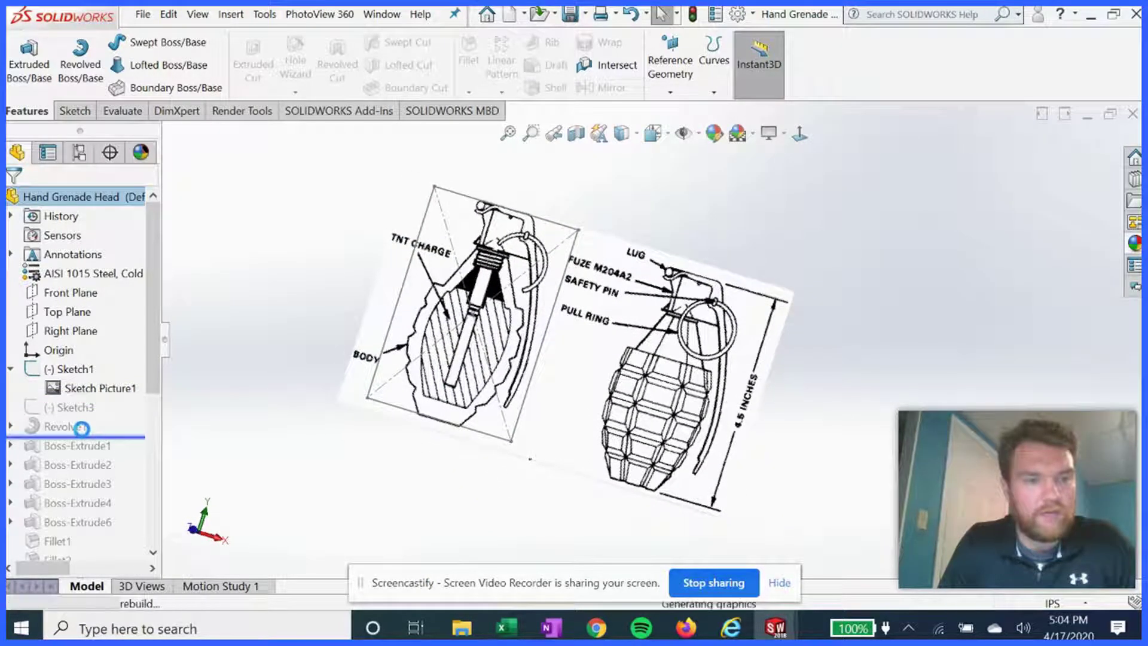
left_click(50, 429)
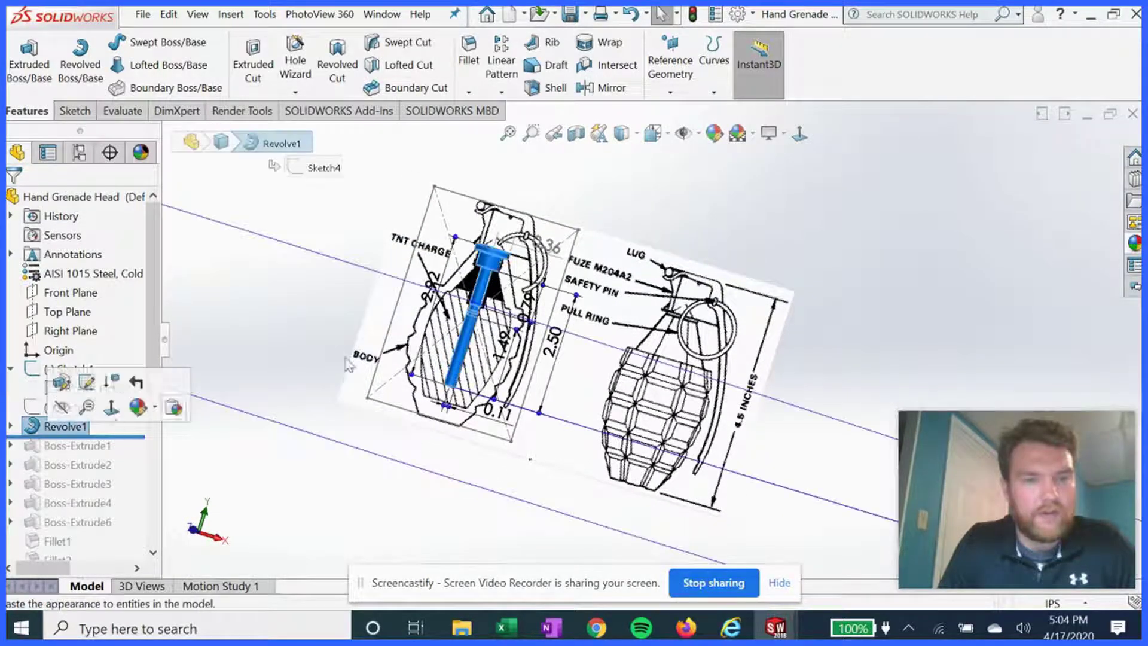
left_click(11, 428)
left_click(74, 449)
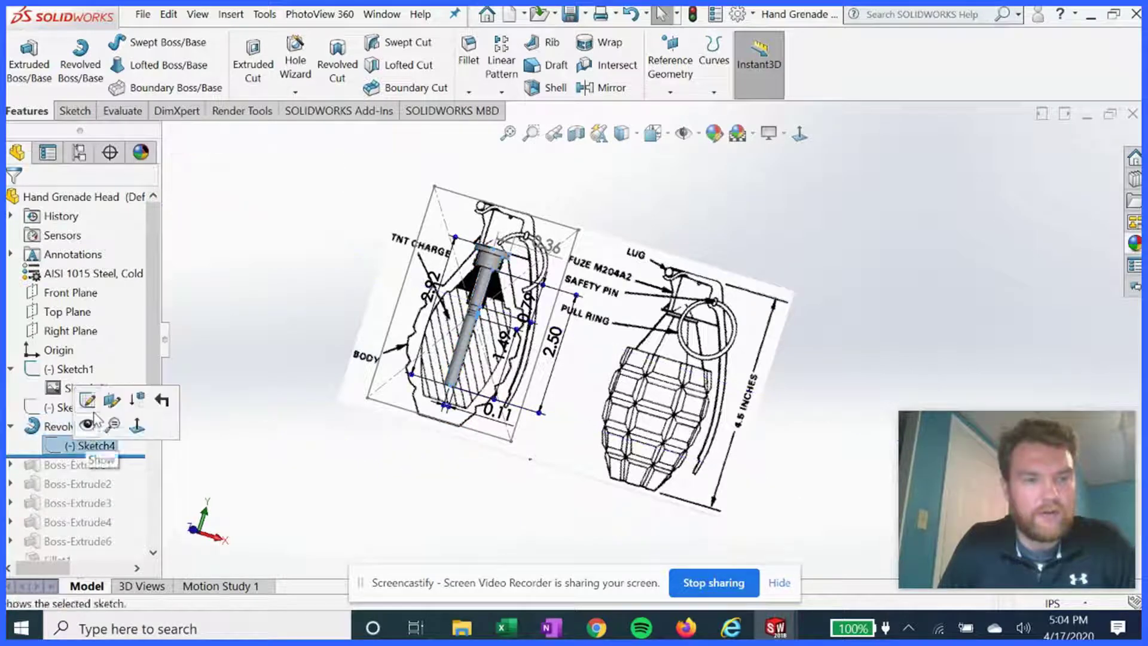
- Open Sketch4 for editing, examine the fuze stem profile against the reference picture from the front, and exit the sketch
left_click(83, 399)
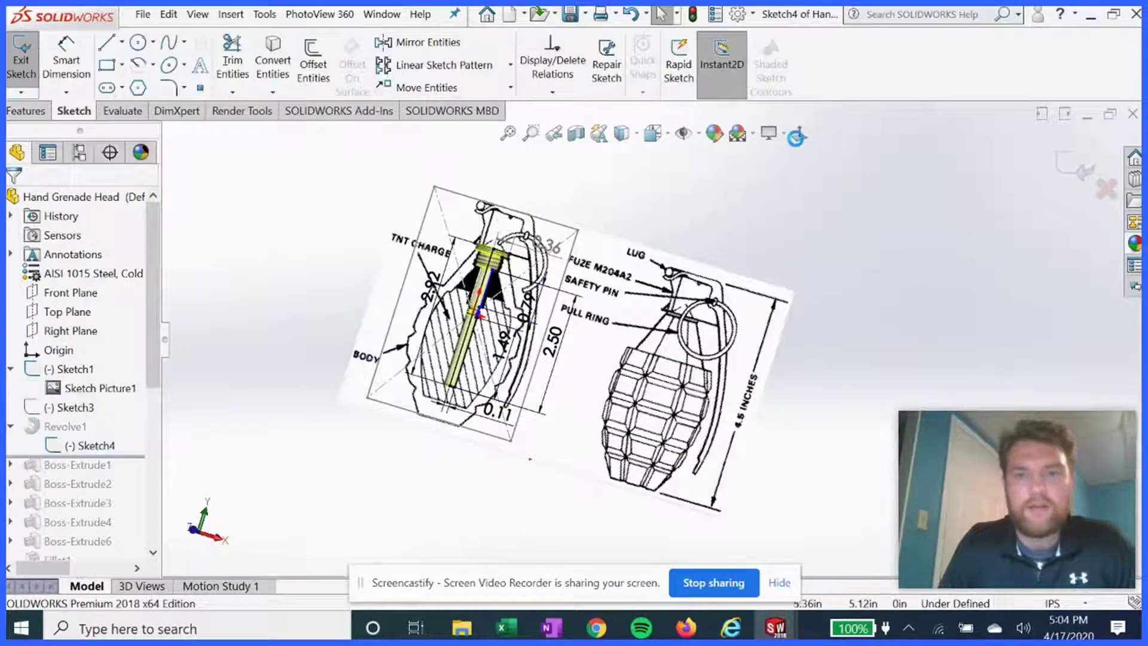
scroll(515, 383, "down", 10)
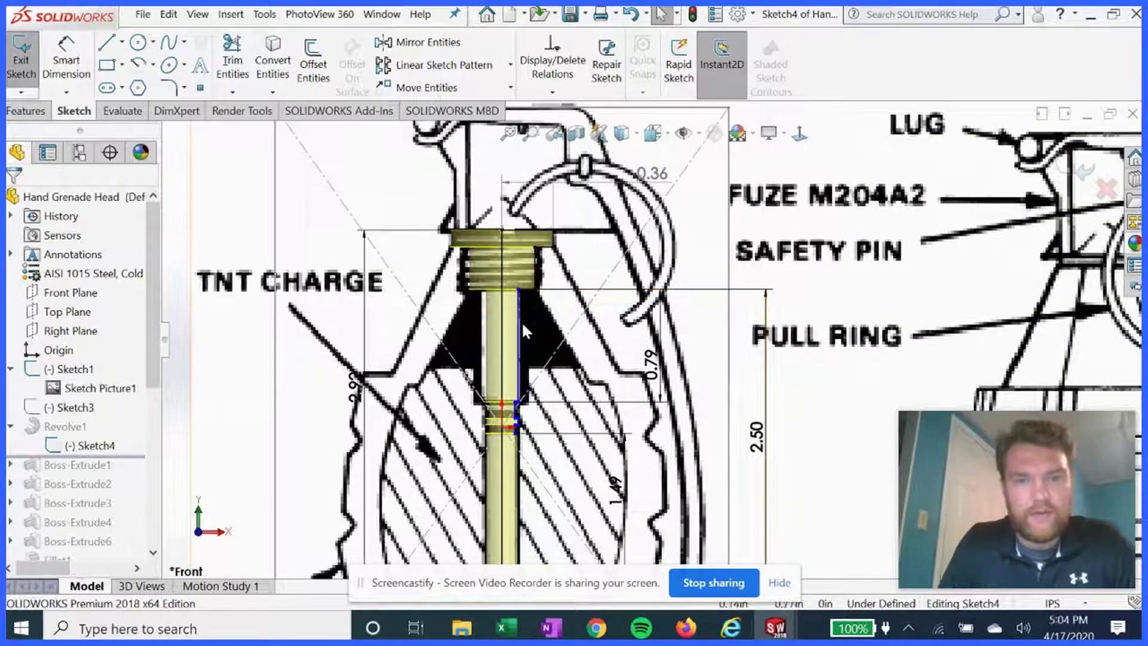
scroll(524, 331, "up", 5)
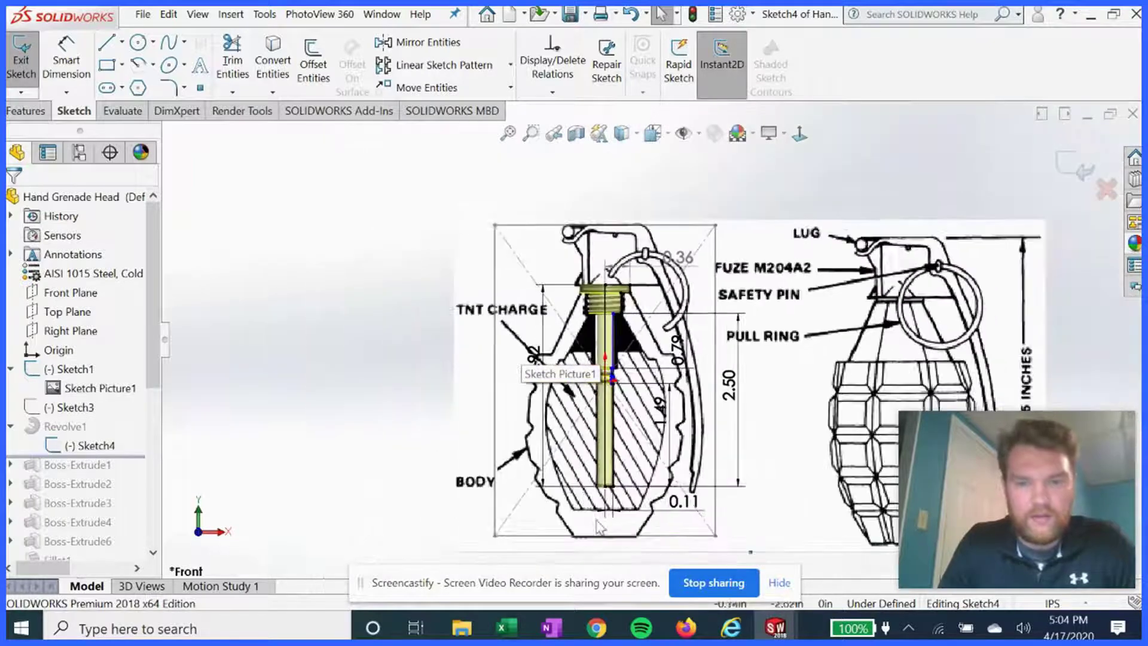
middle_click_drag(600, 526, 725, 357)
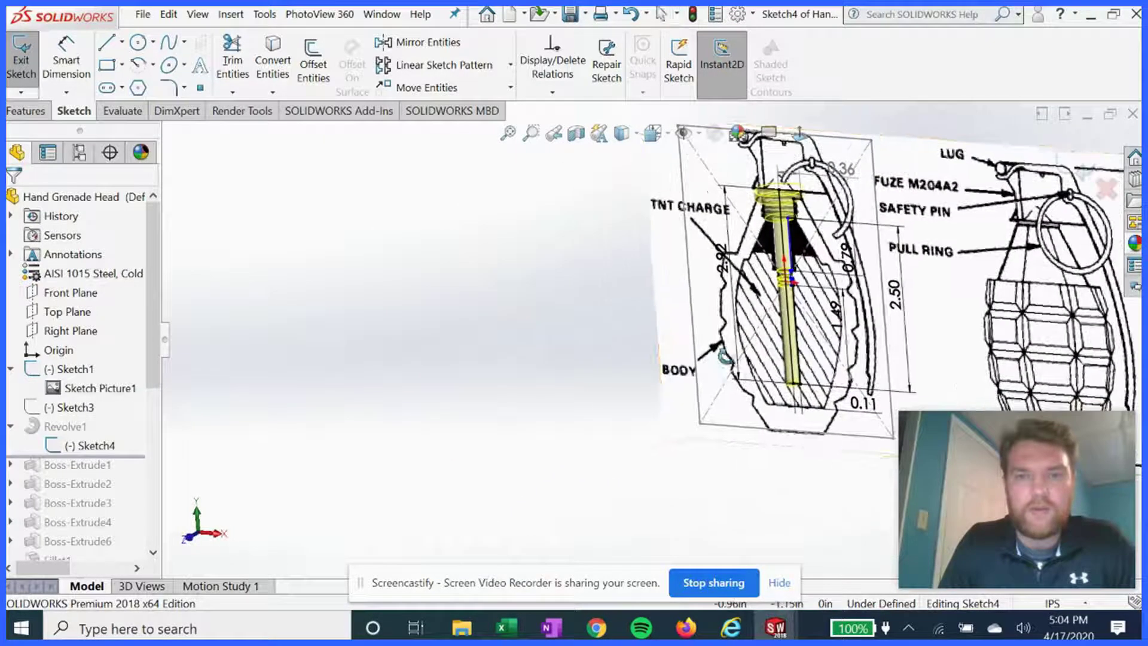
left_click(1078, 172)
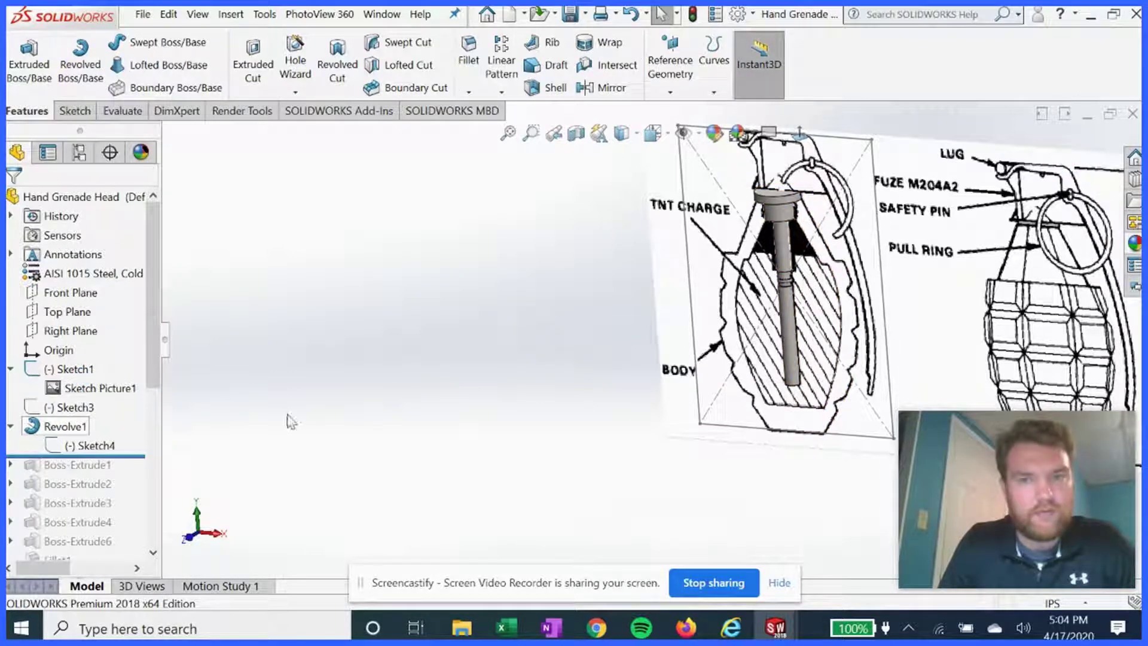
- Select Revolve1 to highlight the fuze stem, and roll the feature history forward to just after Boss-Extrude6
left_click(71, 426)
left_click(114, 404)
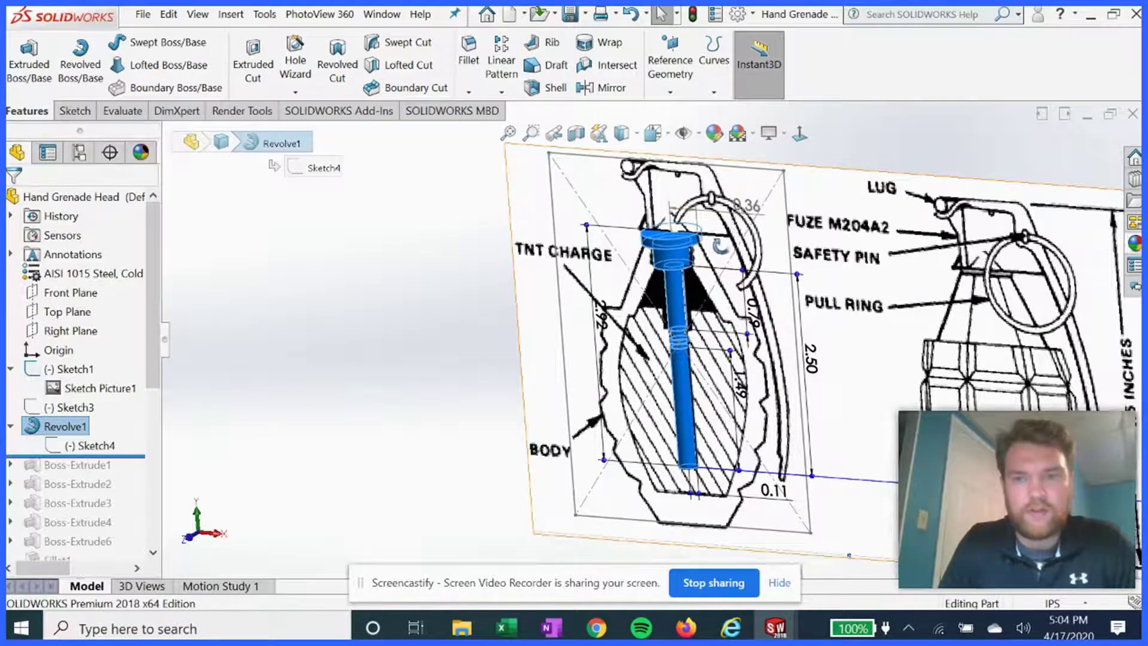
mouse_move(605, 275)
middle_mouse_down()
mouse_move(666, 333)
mouse_move(813, 534)
mouse_move(446, 379)
middle_mouse_up()
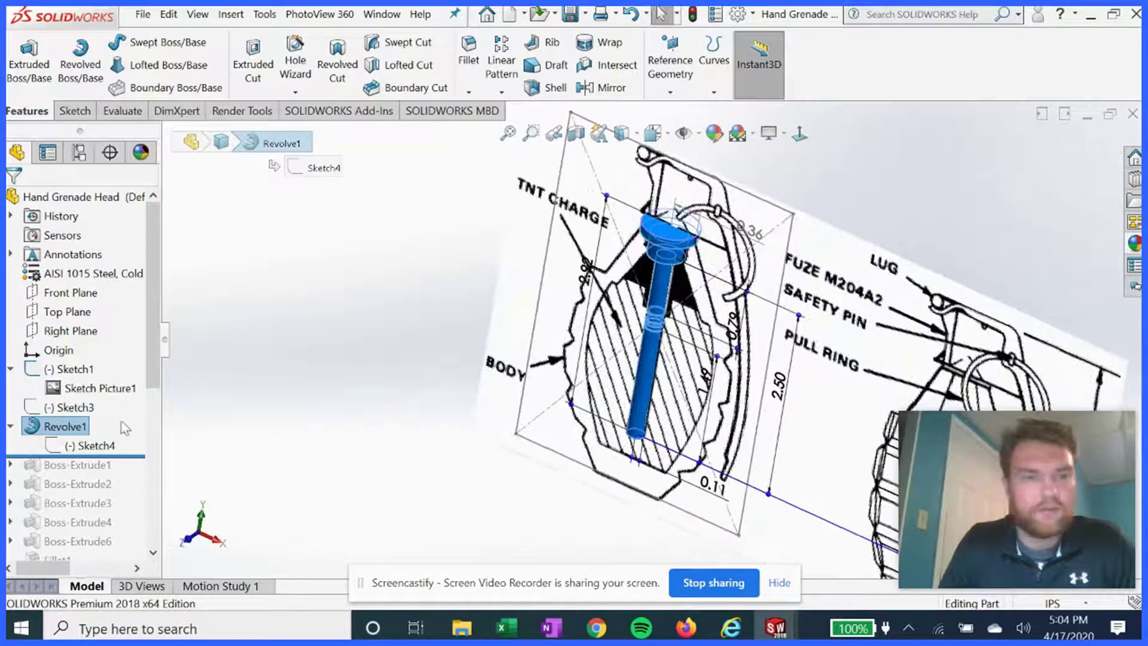
scroll(121, 422, "down", 2)
left_click_drag(132, 338, 122, 430)
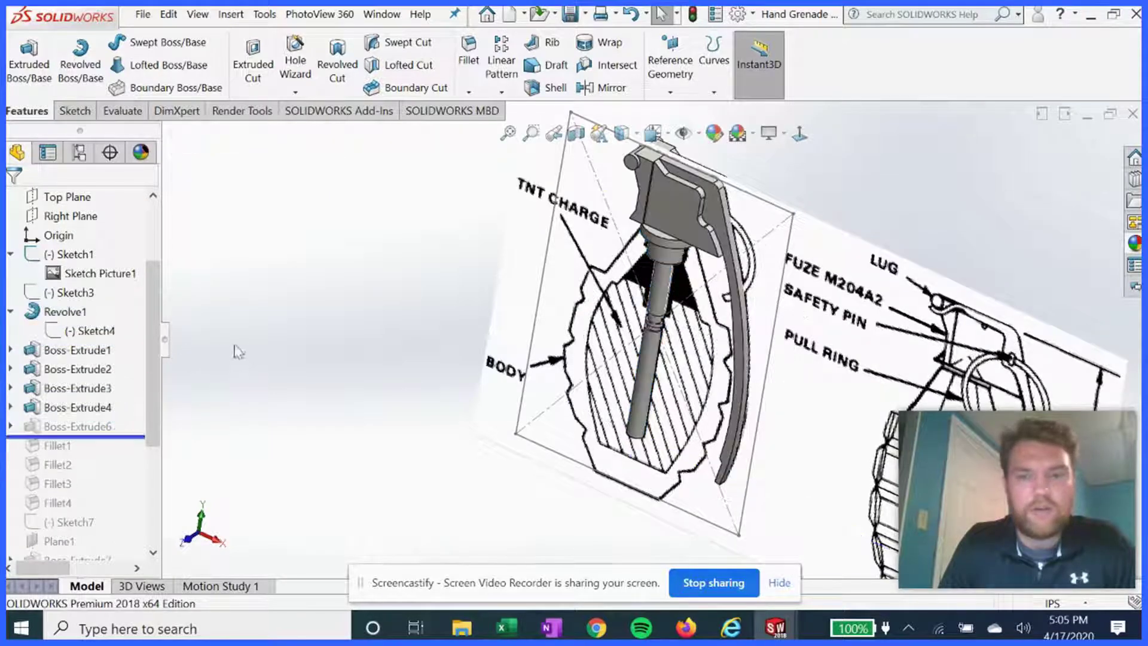
- Open Sketch5 under Boss-Extrude1 for editing and view it normal to its sketch plane
left_click(11, 350)
left_click(90, 369)
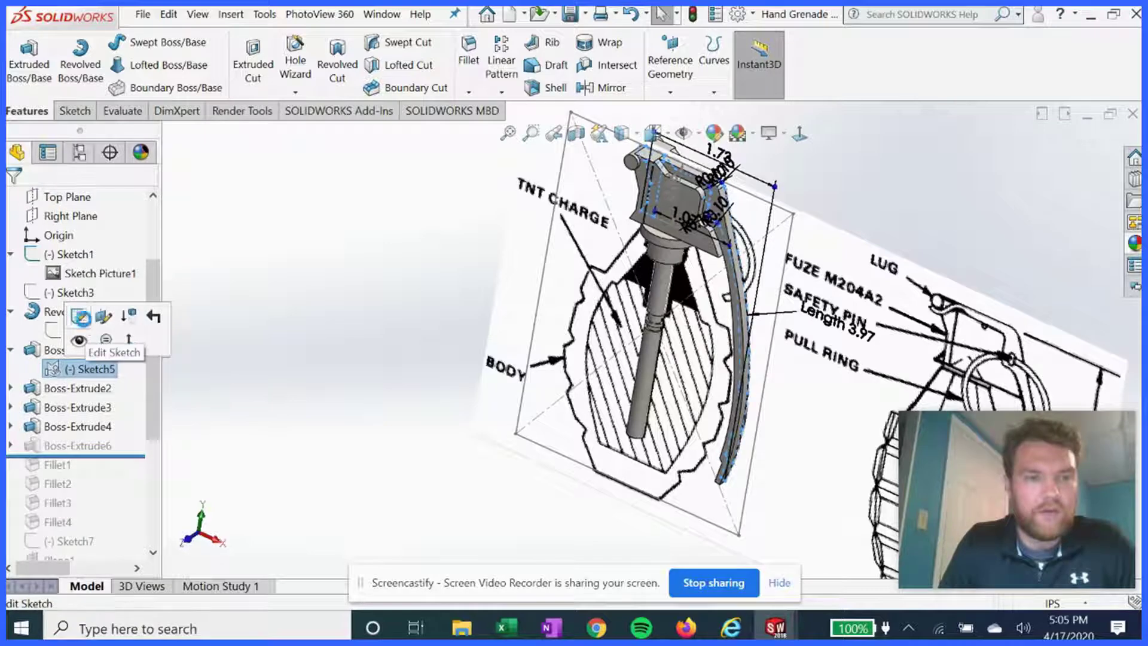
left_click(80, 318)
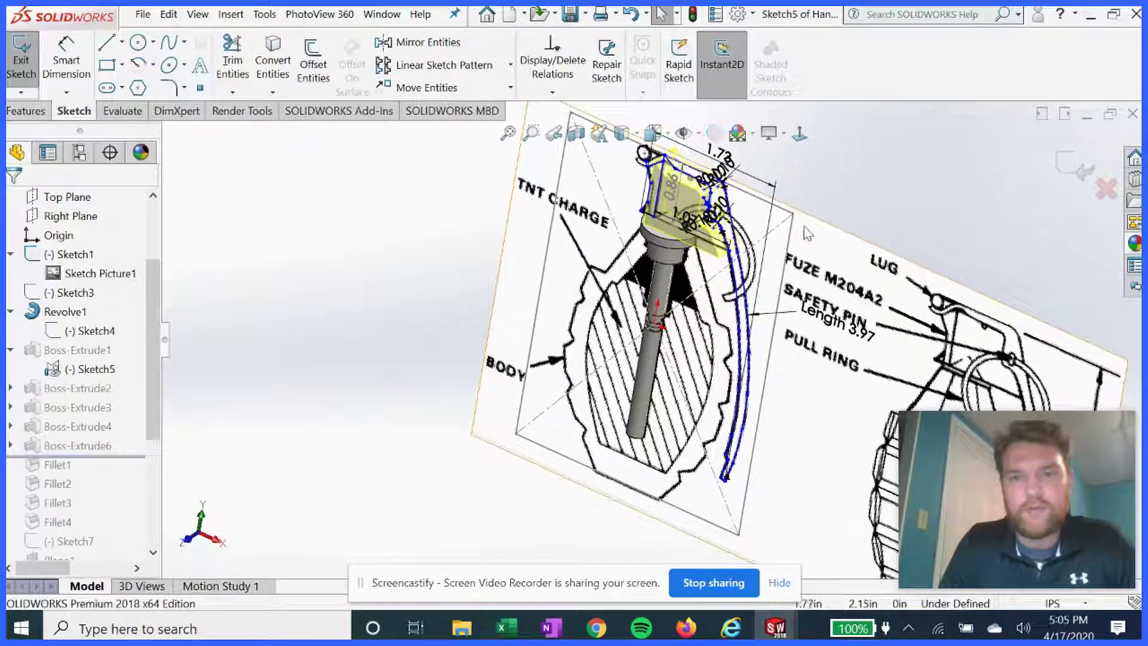
left_click(799, 133)
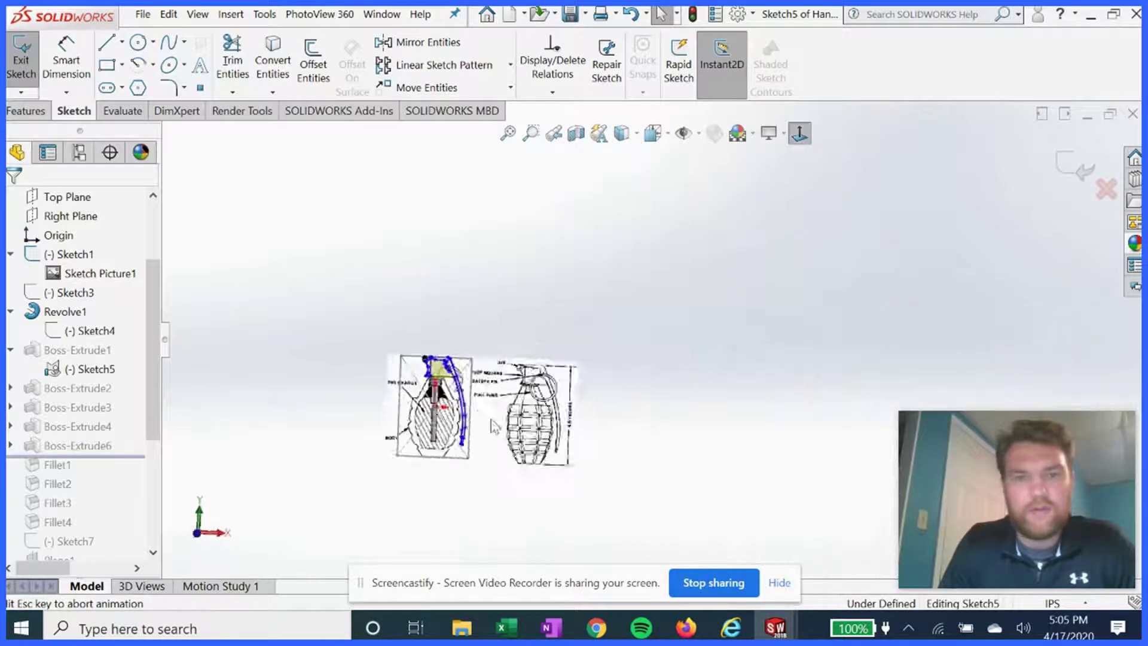
- Examine the fuze housing and lever profile of Sketch5 against the reference picture, and exit the sketch
scroll(428, 365, "down", 3)
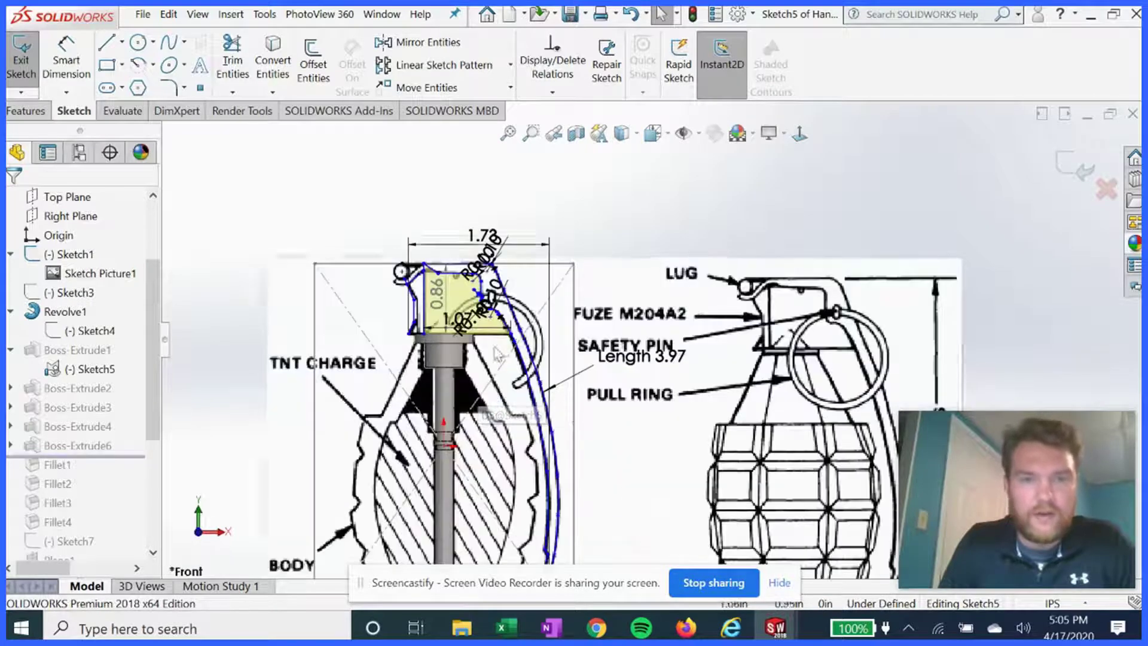
scroll(446, 316, "down", 2)
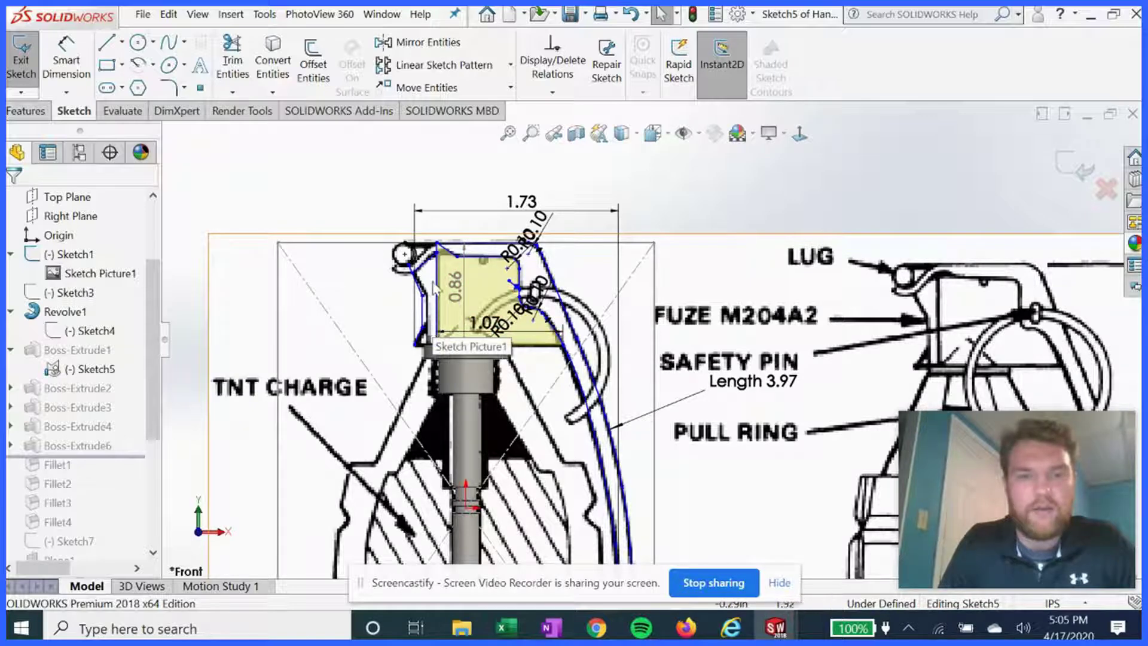
scroll(652, 344, "up", 2)
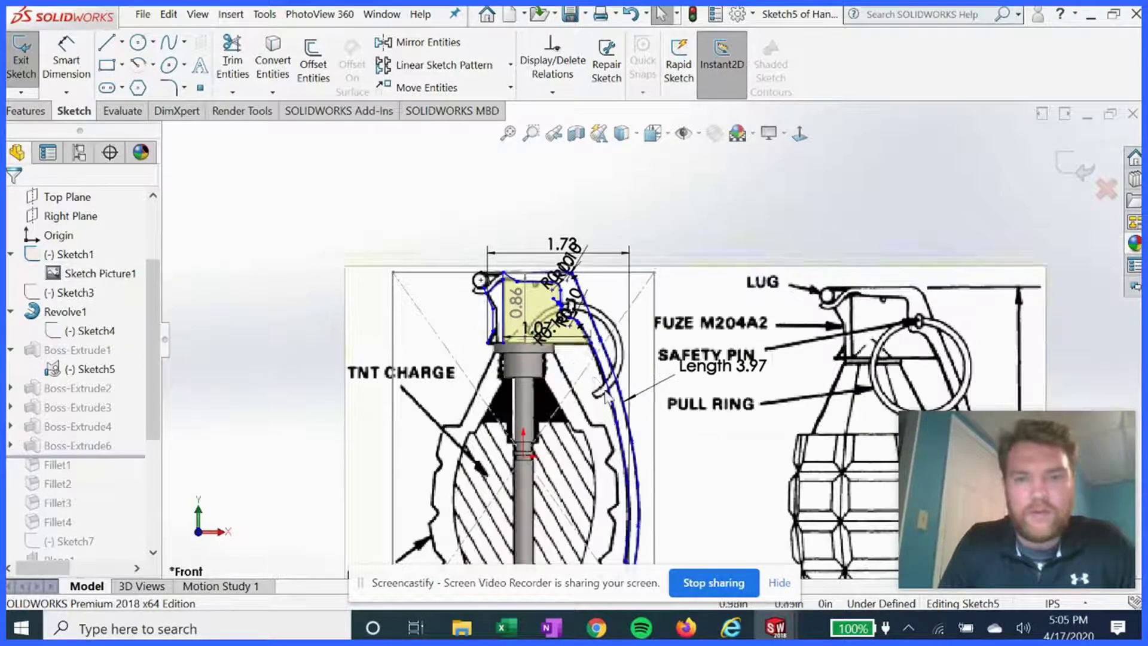
scroll(606, 393, "down", 2)
scroll(638, 420, "up", 3)
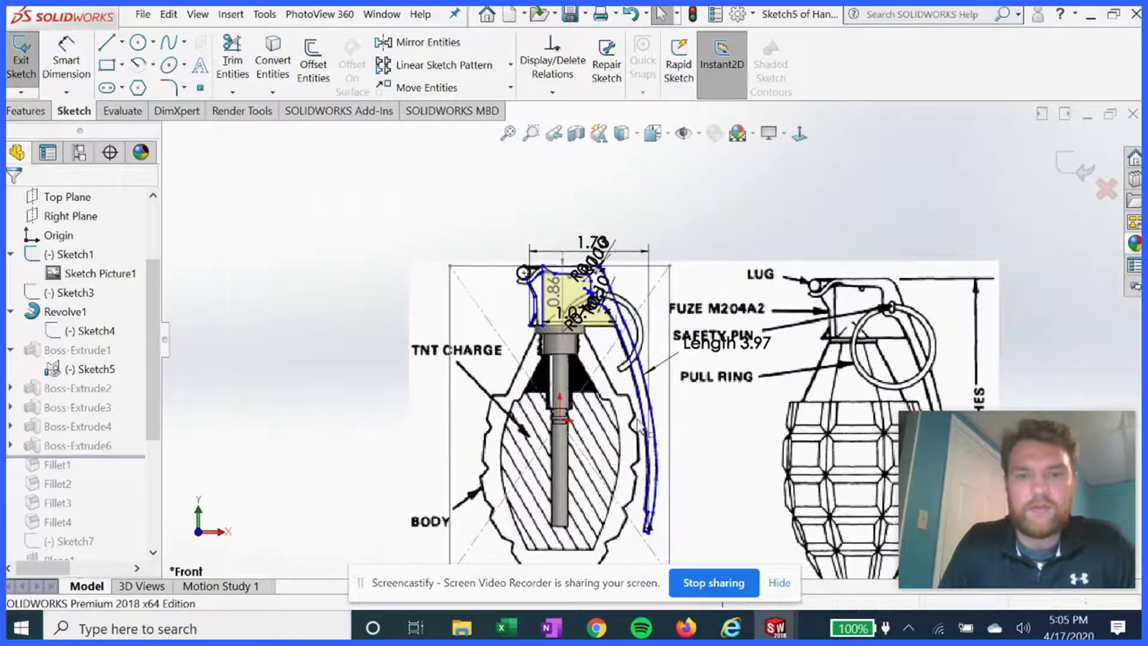
scroll(661, 509, "down", 3)
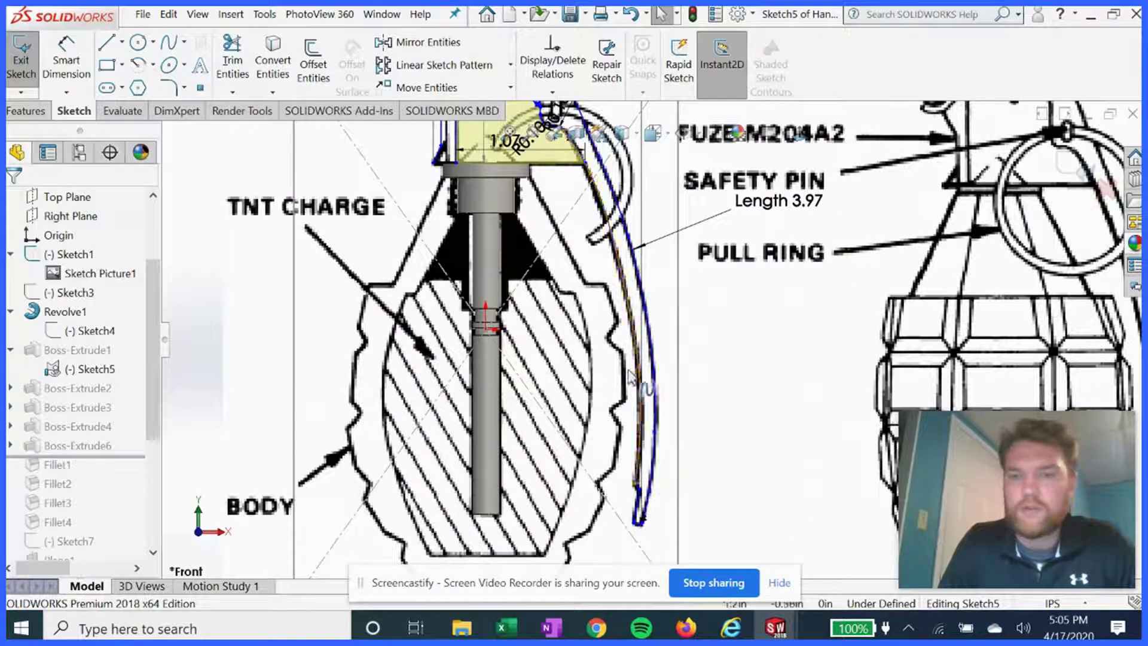
scroll(802, 293, "up", 3)
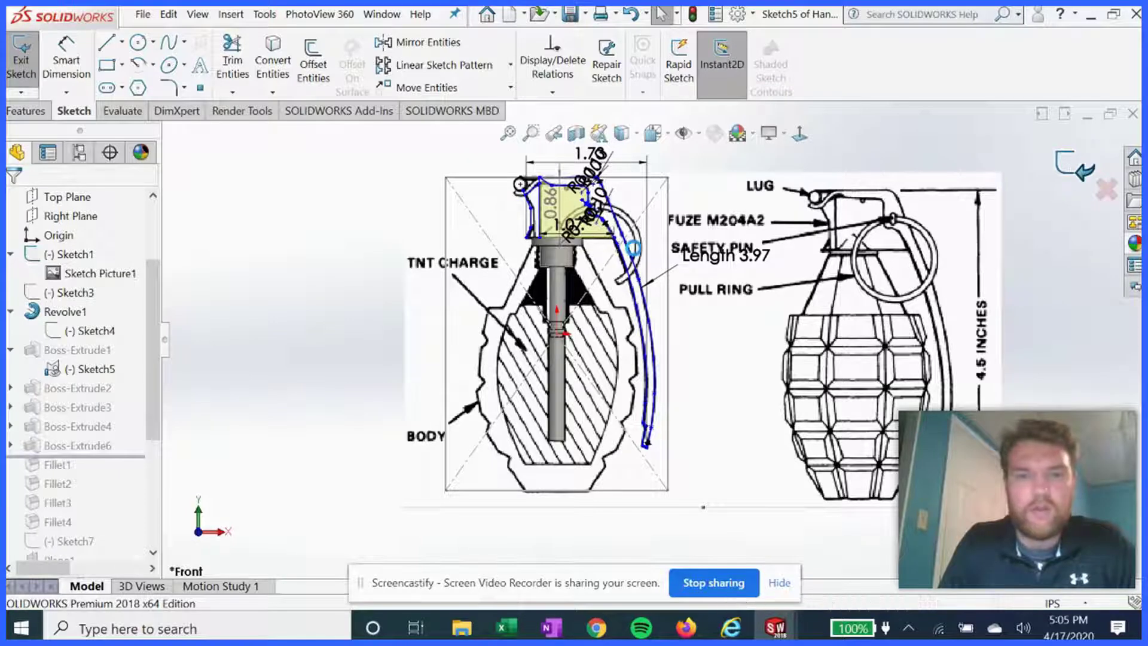
left_click(1075, 168)
- Examine the extruded head and lever in 3D, highlighting Boss-Extrude2, Boss-Extrude3 and Boss-Extrude4 in turn
middle_click_drag(668, 262, 293, 400)
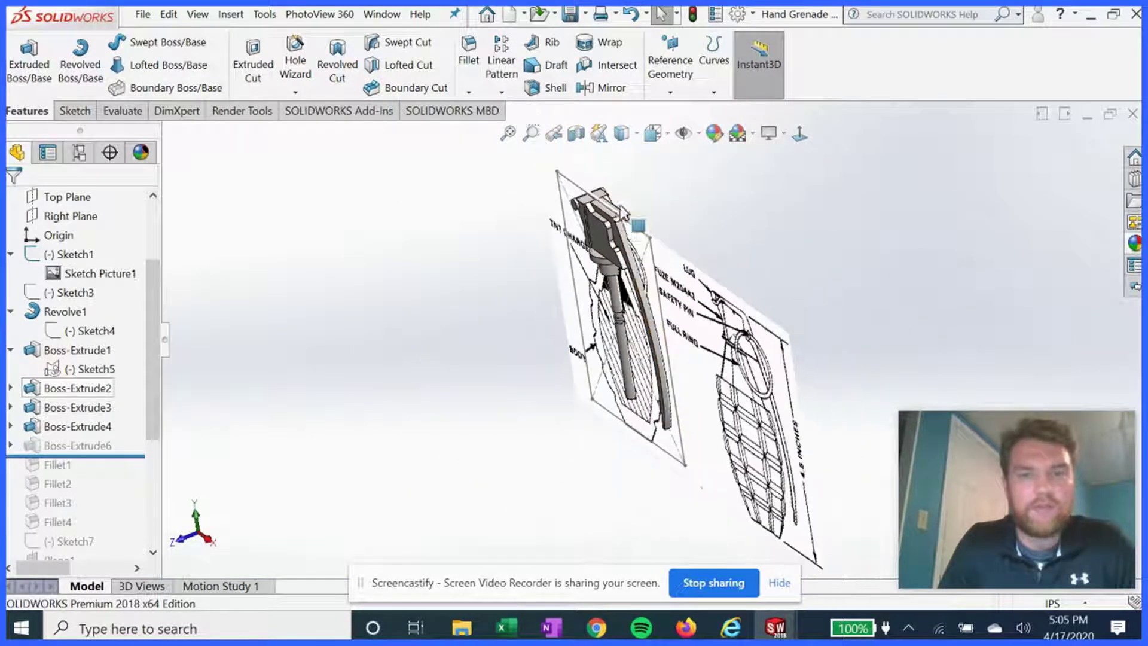
scroll(616, 383, "down", 3)
middle_click_drag(634, 367, 654, 397)
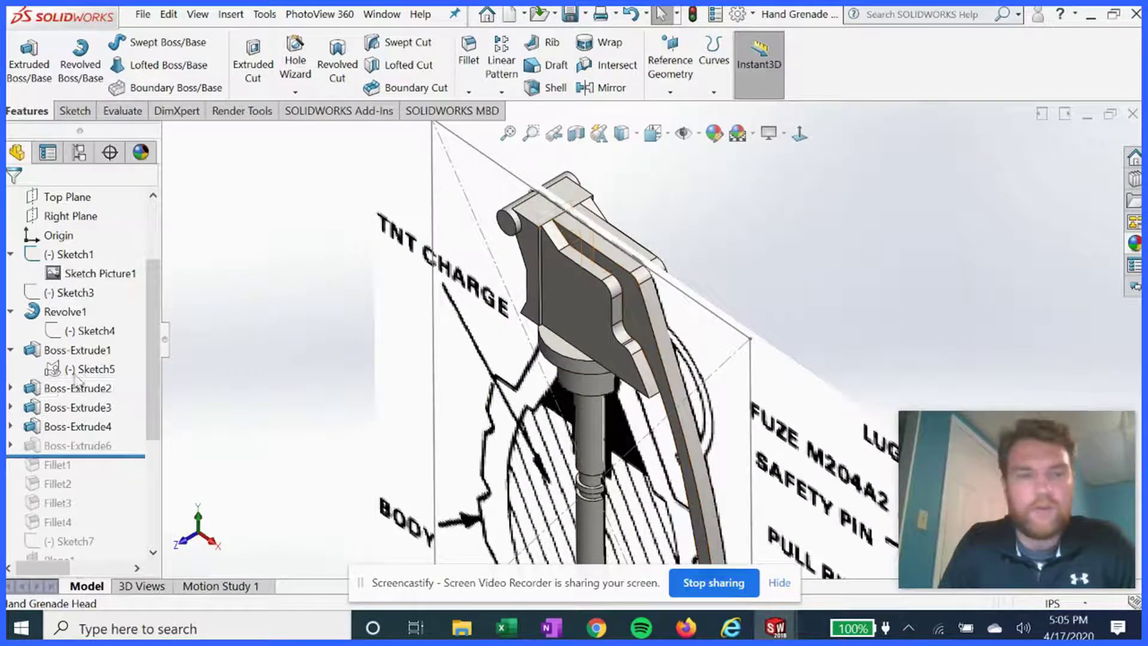
left_click(53, 392)
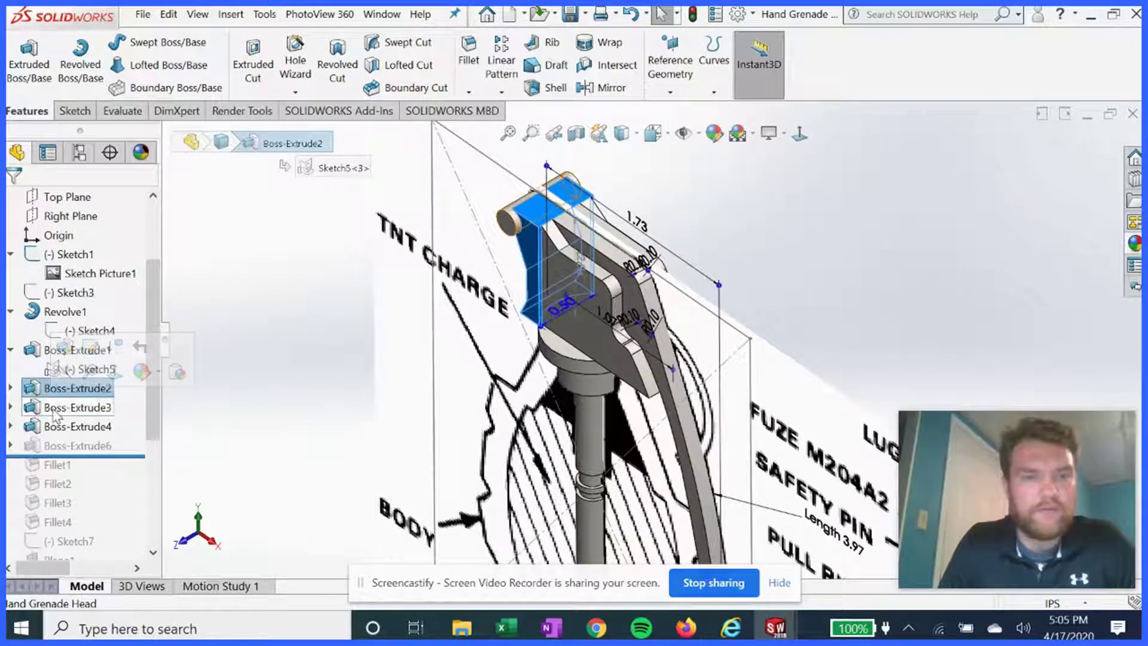
left_click(56, 411)
left_click(66, 427)
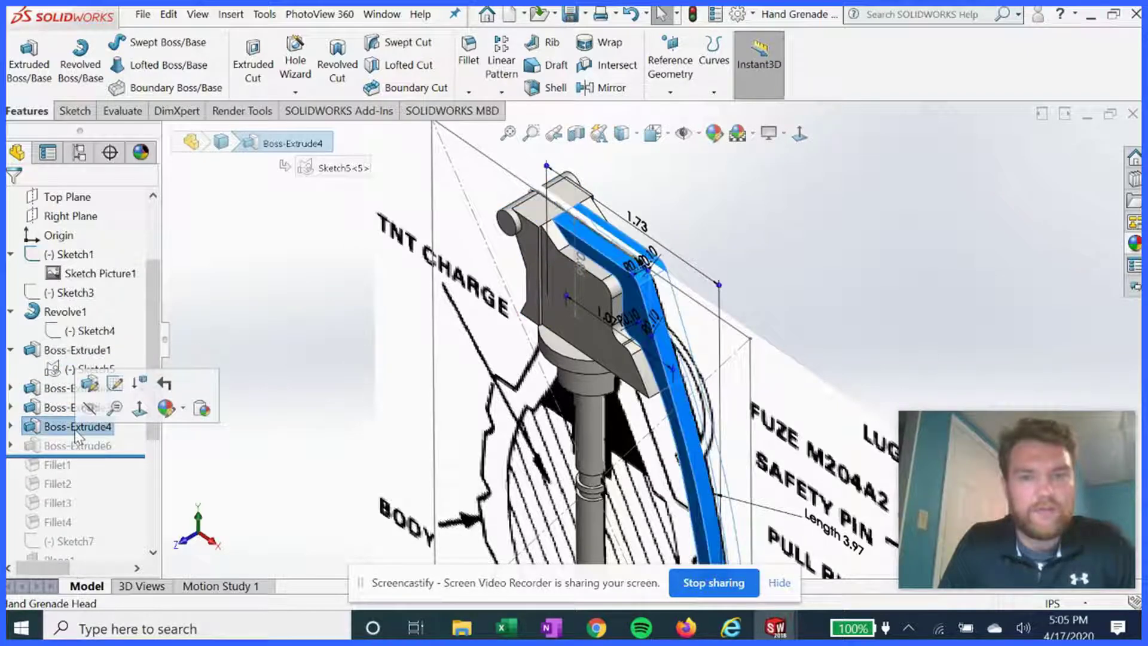
mouse_move(573, 350)
middle_mouse_down()
mouse_move(616, 439)
mouse_move(586, 402)
mouse_move(561, 389)
mouse_move(541, 398)
middle_mouse_up()
- Open the Boss-Extrude4 definition, review its mid-plane extrusion of the lever, and accept it without changes
right_click(32, 430)
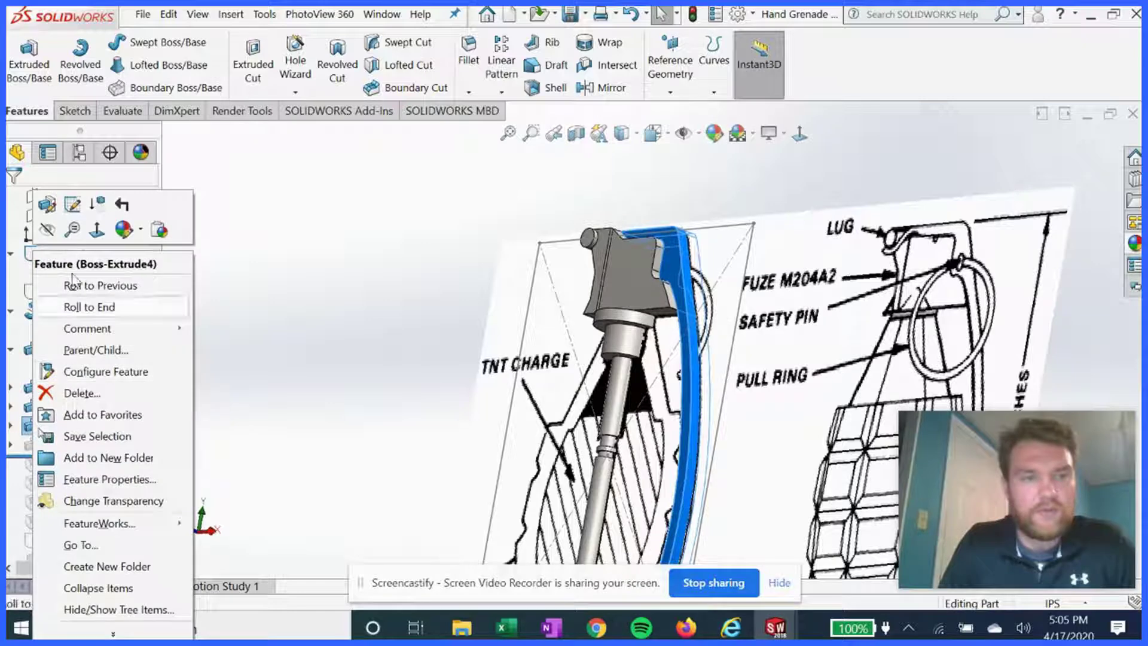
left_click(57, 212)
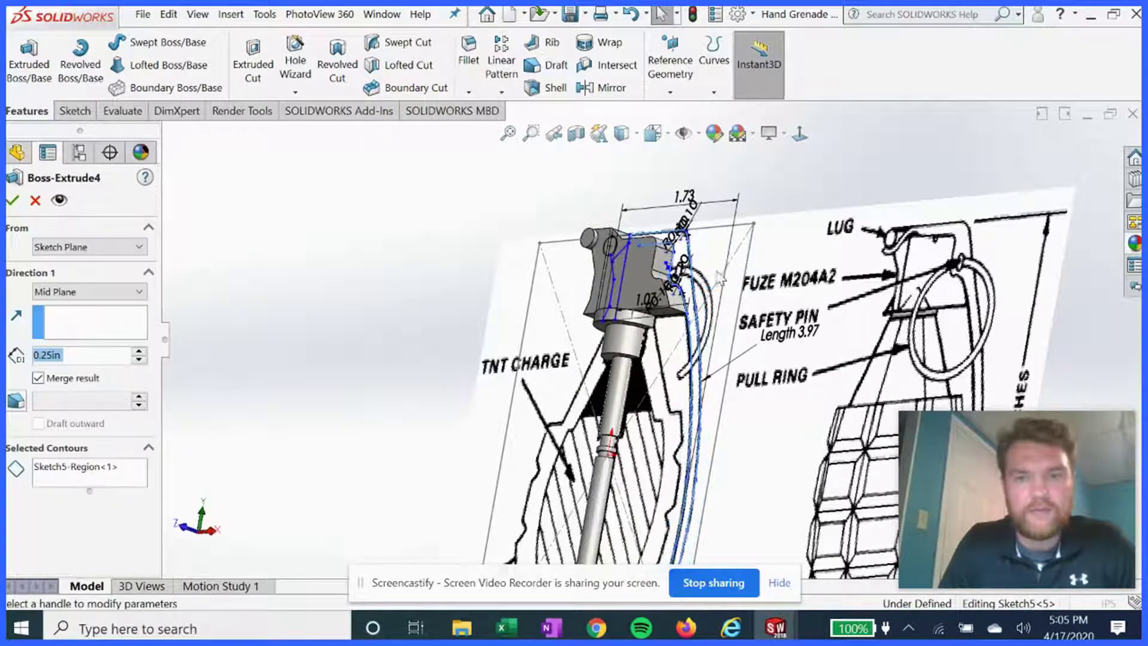
mouse_move(708, 290)
middle_mouse_down()
mouse_move(664, 363)
mouse_move(700, 359)
middle_mouse_up()
scroll(655, 339, "up", 2)
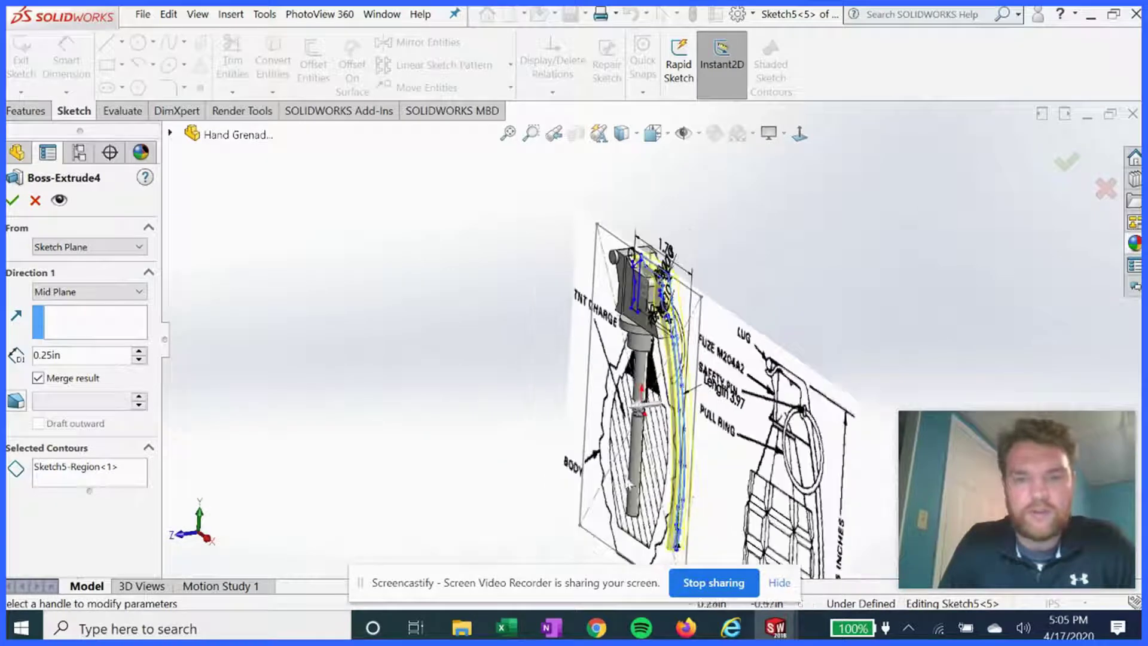
left_click(16, 202)
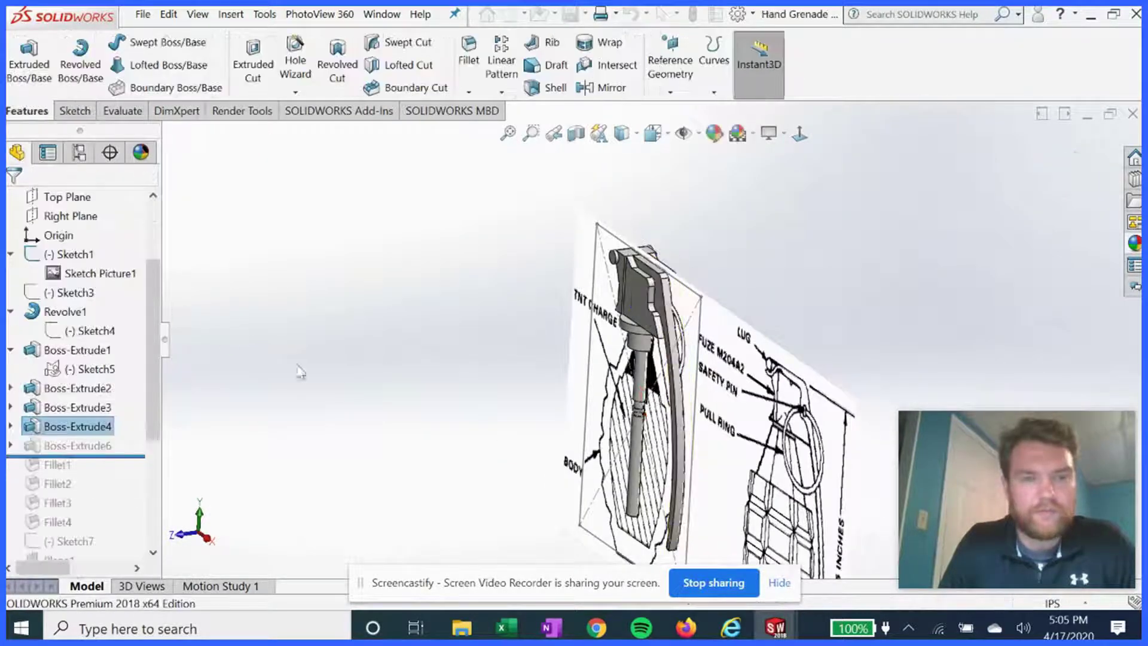
- Roll the feature history forward to just after Fillet4 and examine the rounded edges of the head and lever
mouse_move(477, 423)
middle_mouse_down()
mouse_move(520, 375)
mouse_move(487, 427)
middle_mouse_up()
scroll(626, 330, "up", 2)
scroll(530, 487, "down", 2)
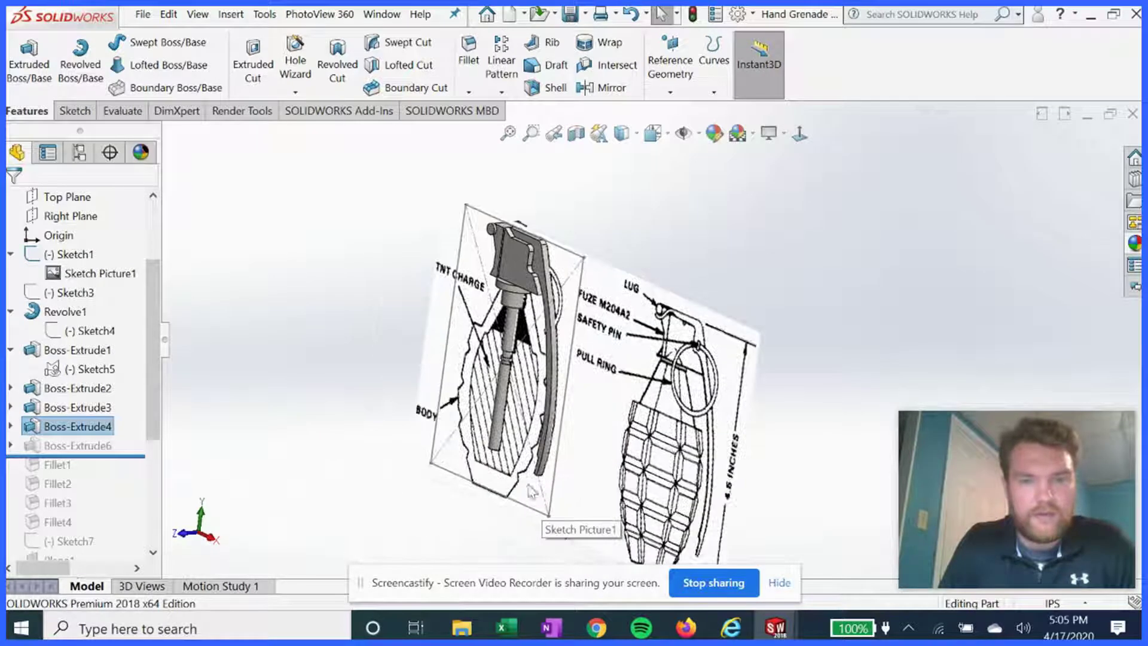
scroll(535, 318, "down", 2)
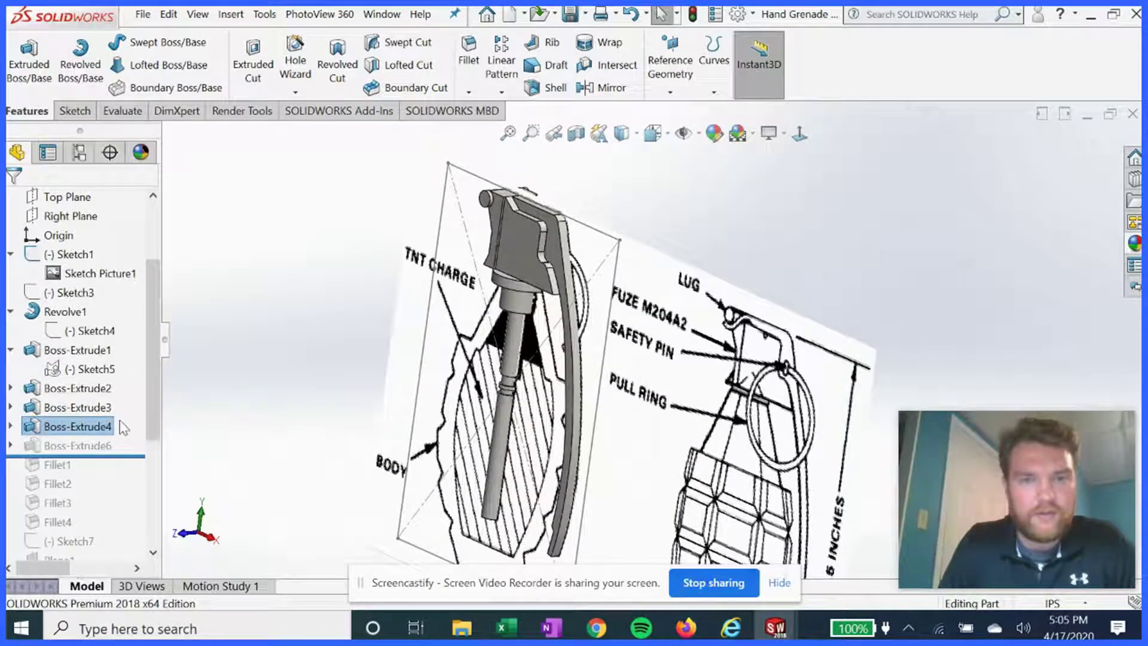
left_click_drag(116, 452, 109, 520)
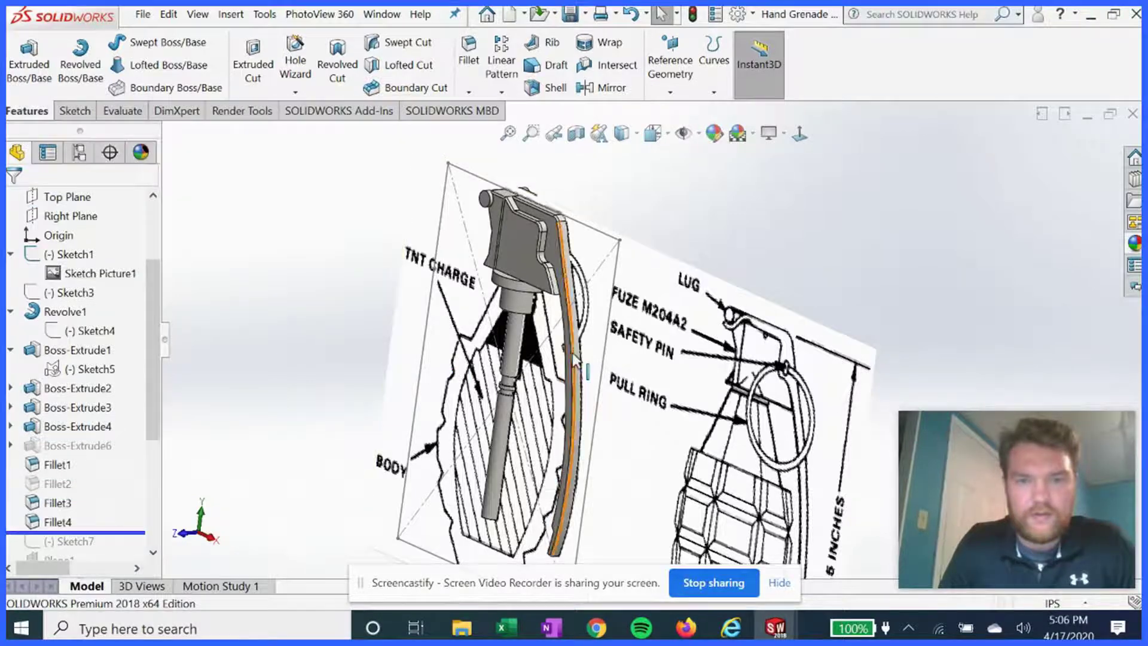
middle_click_drag(571, 358, 538, 353)
- Roll the feature history forward to include Sketch7, and select it to examine its location on the lever up close
scroll(107, 409, "down", 3)
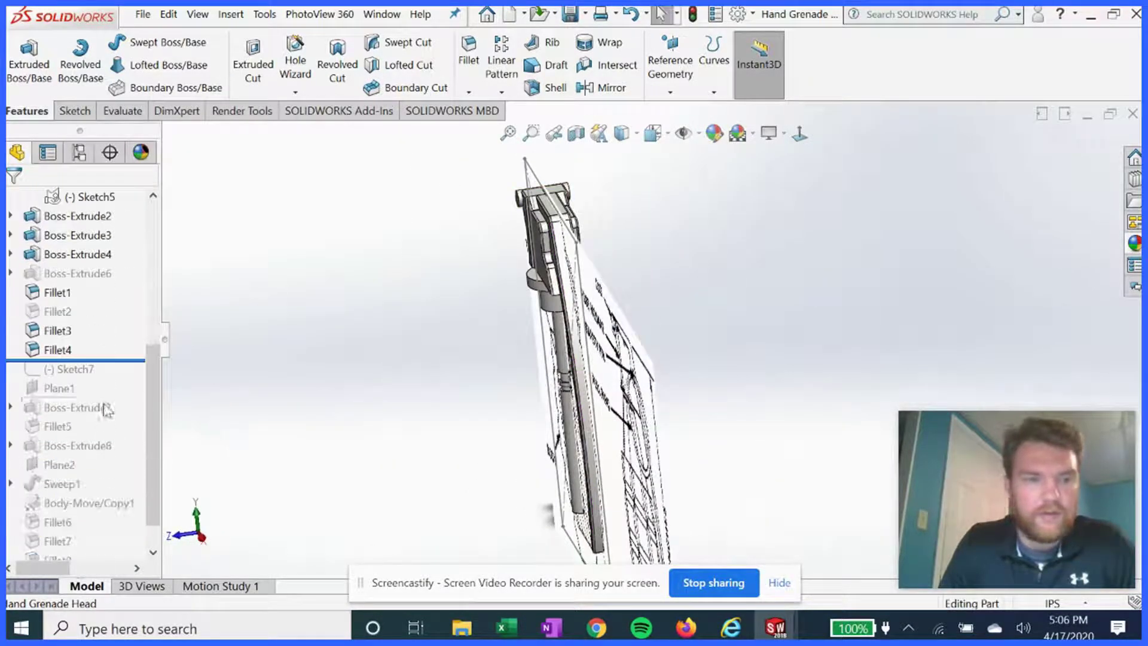
left_click_drag(124, 359, 123, 384)
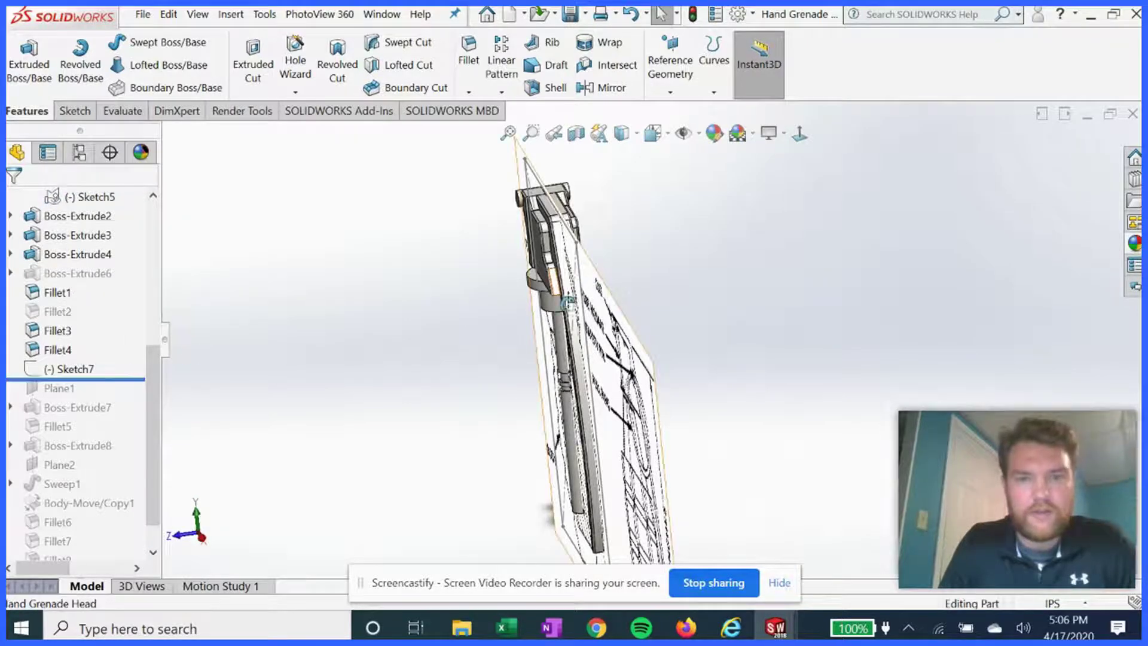
middle_click_drag(526, 295, 536, 319)
left_click(40, 373)
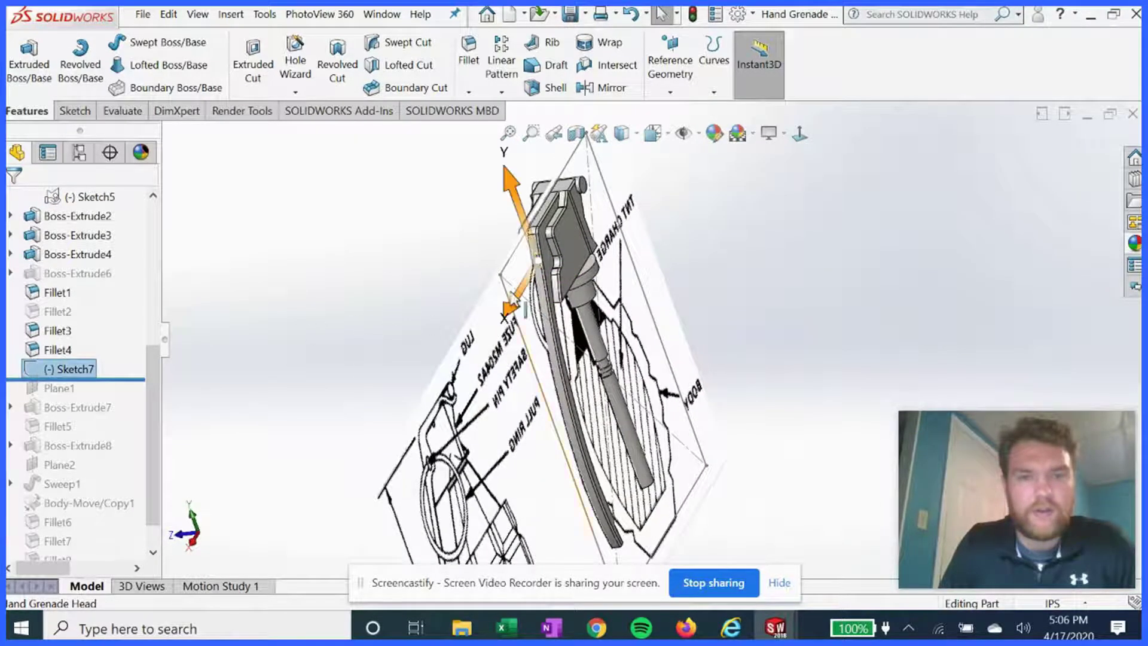
scroll(512, 295, "down", 2)
mouse_move(512, 254)
middle_mouse_down()
mouse_move(570, 256)
mouse_move(554, 295)
mouse_move(565, 281)
middle_mouse_up()
scroll(553, 294, "down", 8)
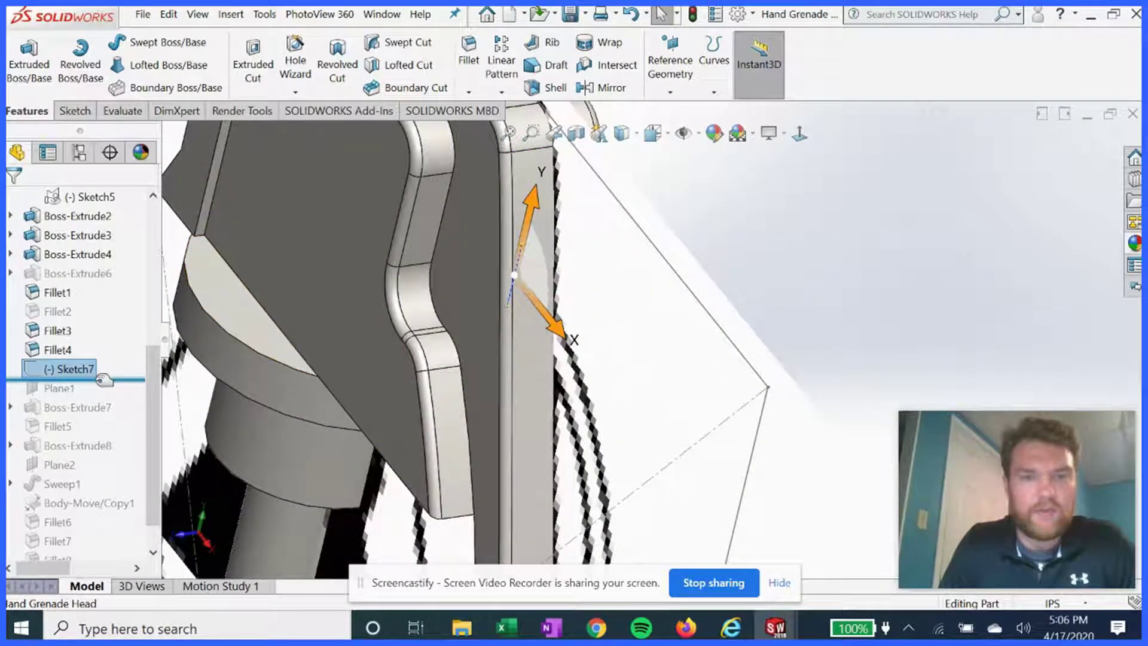
- Roll the feature history forward to include Plane1 and examine where the plane sits relative to the lever
left_click_drag(104, 380, 102, 389)
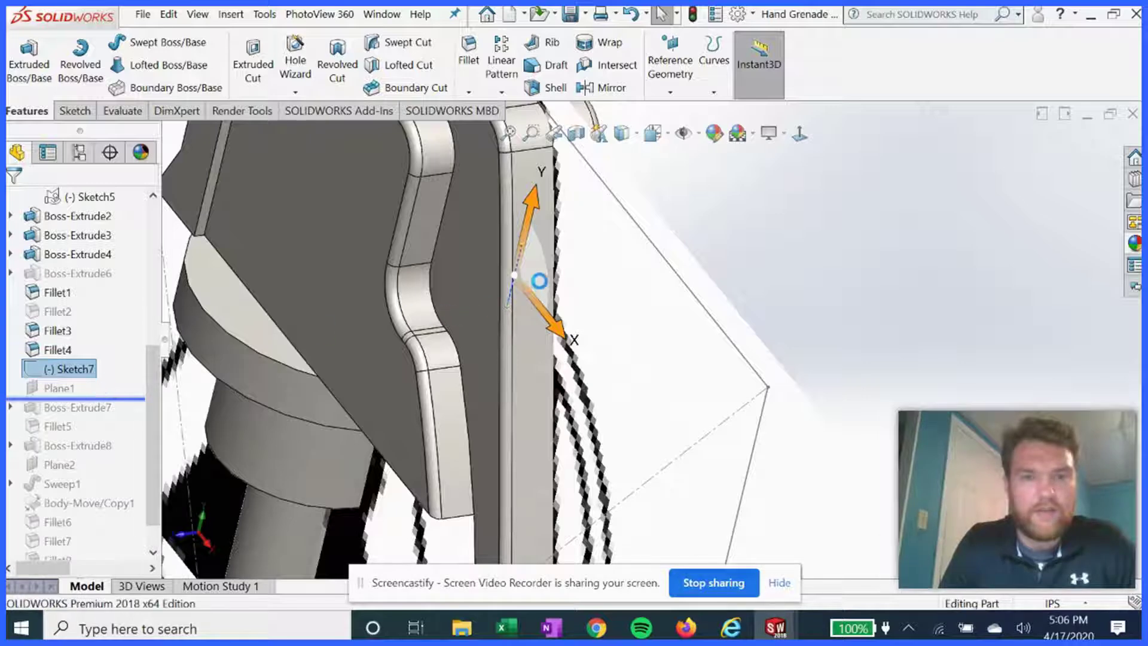
left_click(472, 293)
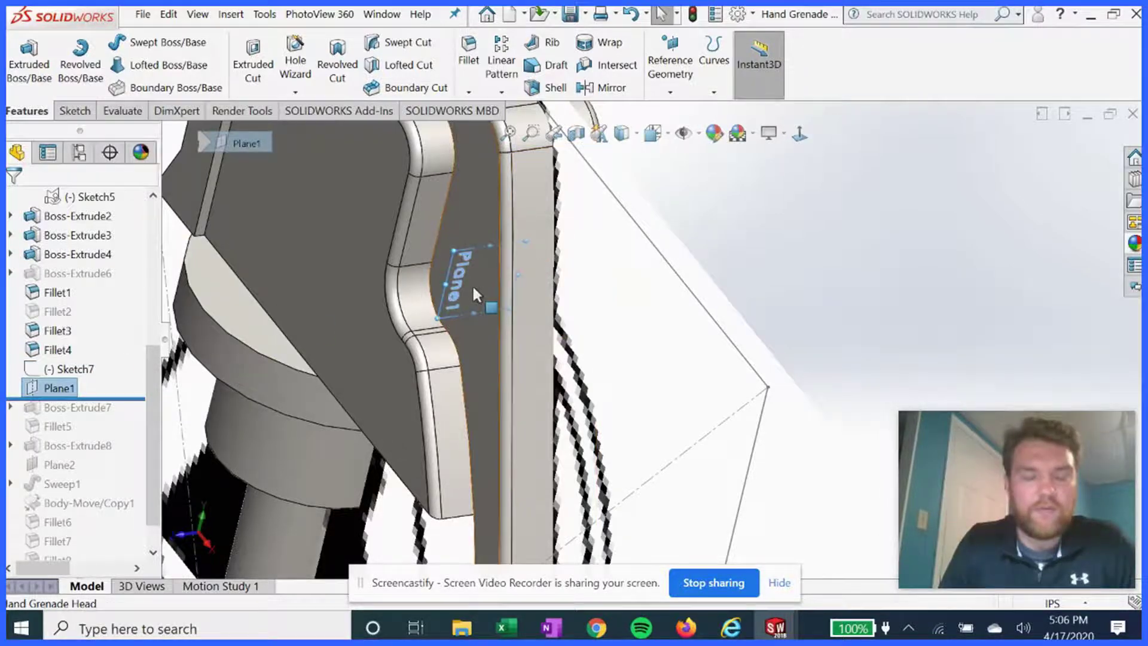
middle_click_drag(473, 289, 499, 273)
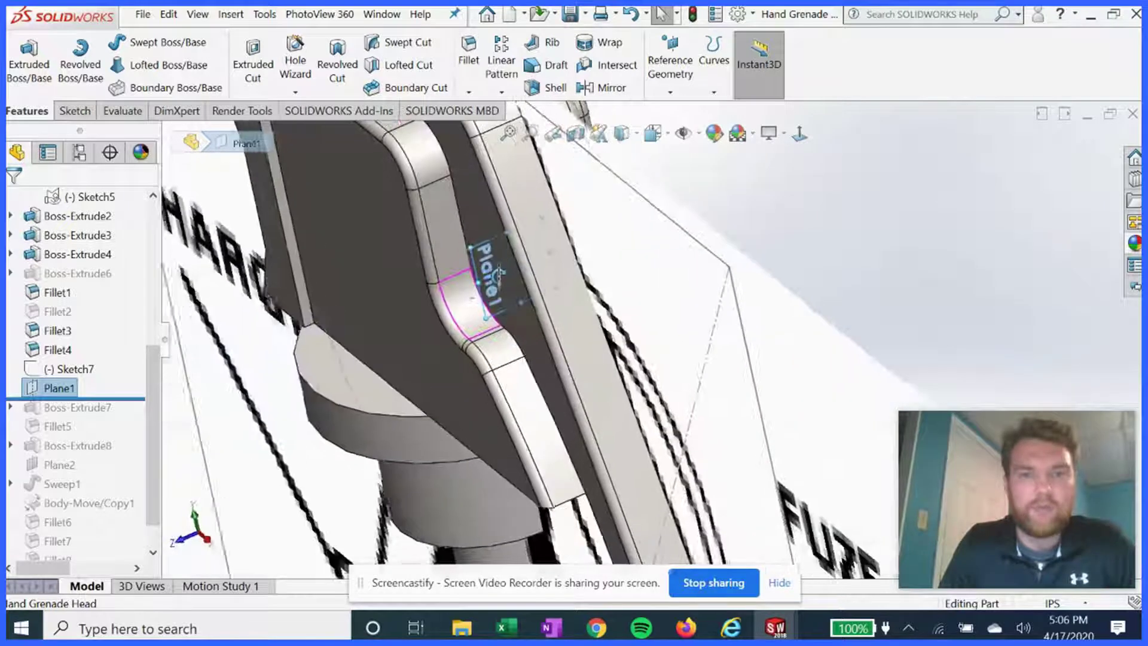
scroll(506, 299, "up", 3)
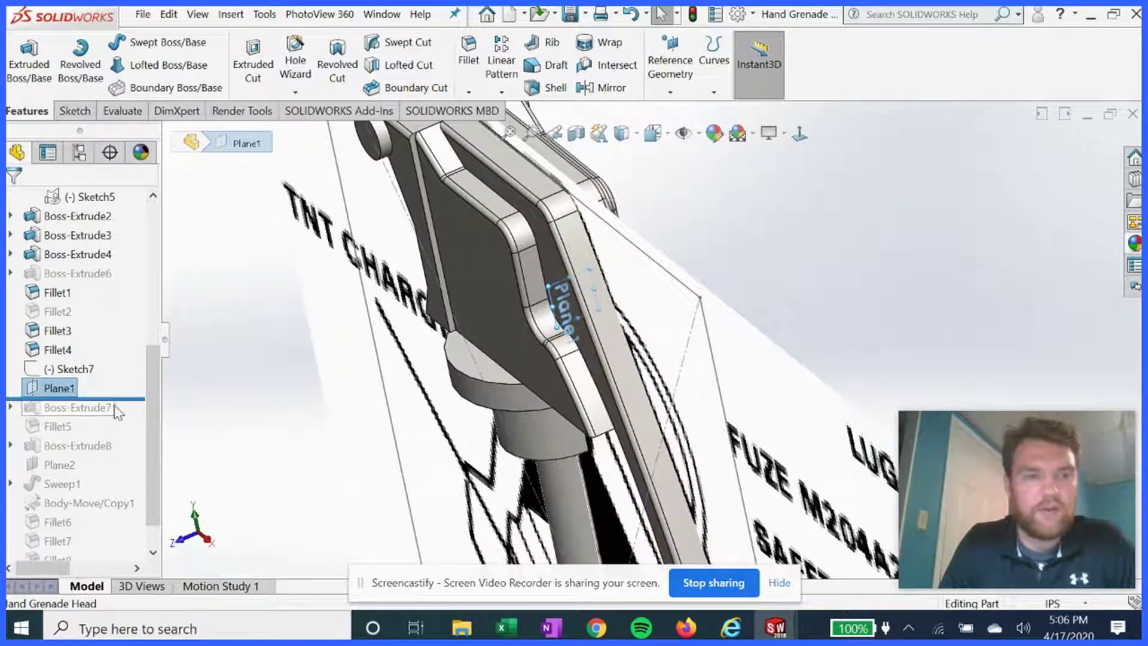
left_click(82, 372)
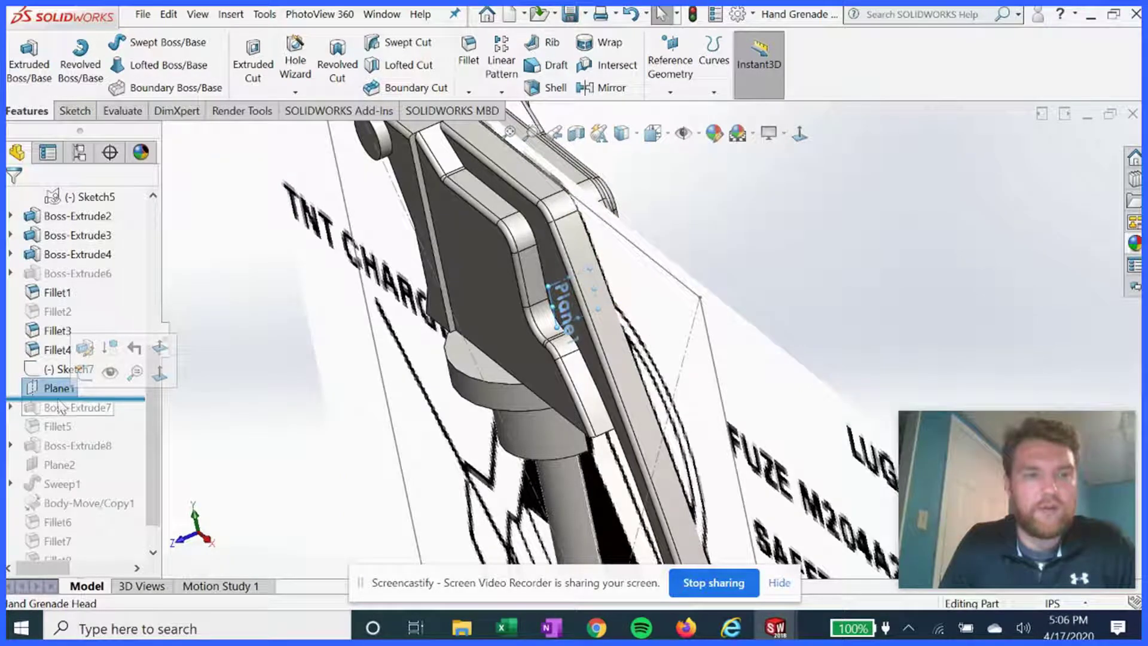
- Roll the feature history forward to include Boss-Extrude7 and open its Sketch8 for editing
left_click_drag(37, 399, 14, 415)
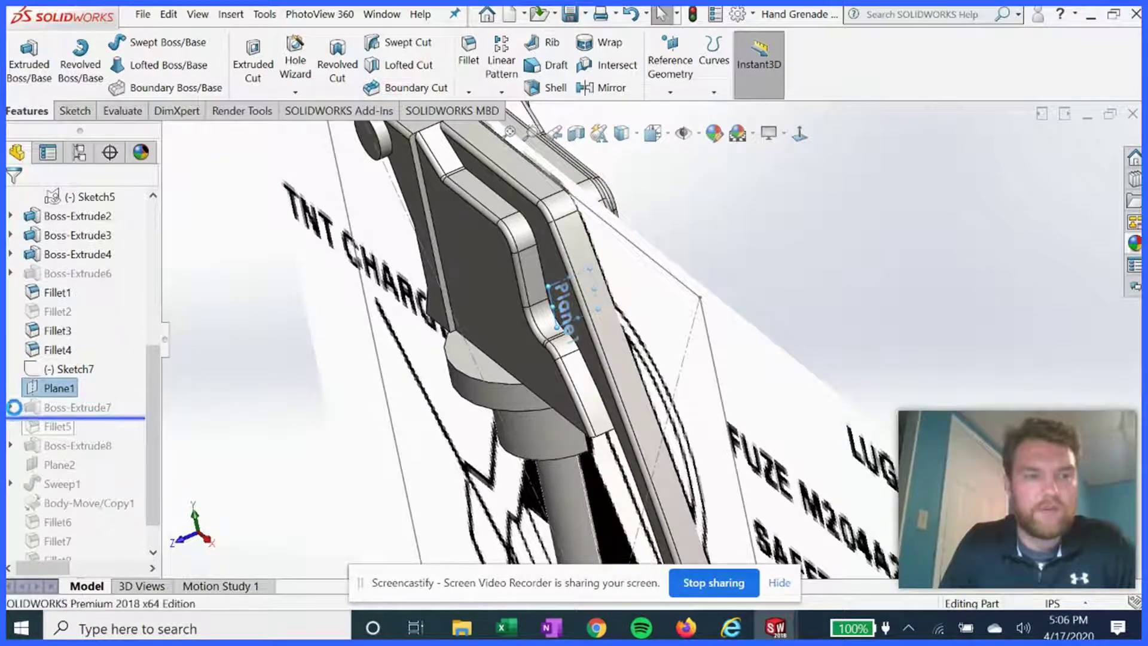
left_click(90, 426)
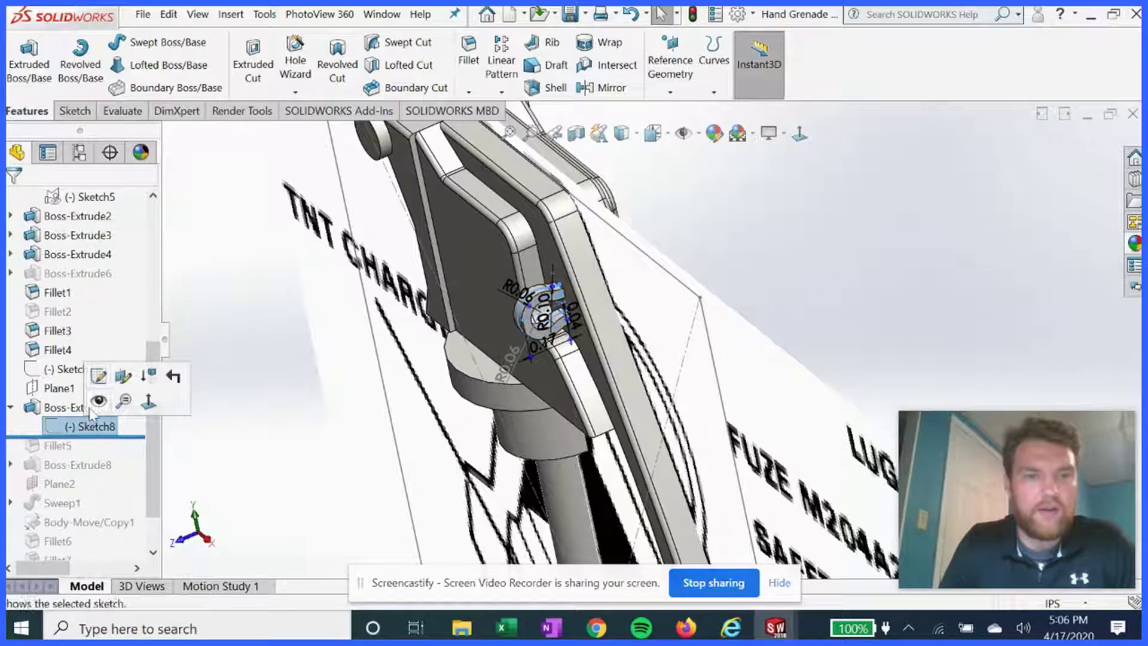
left_click(99, 378)
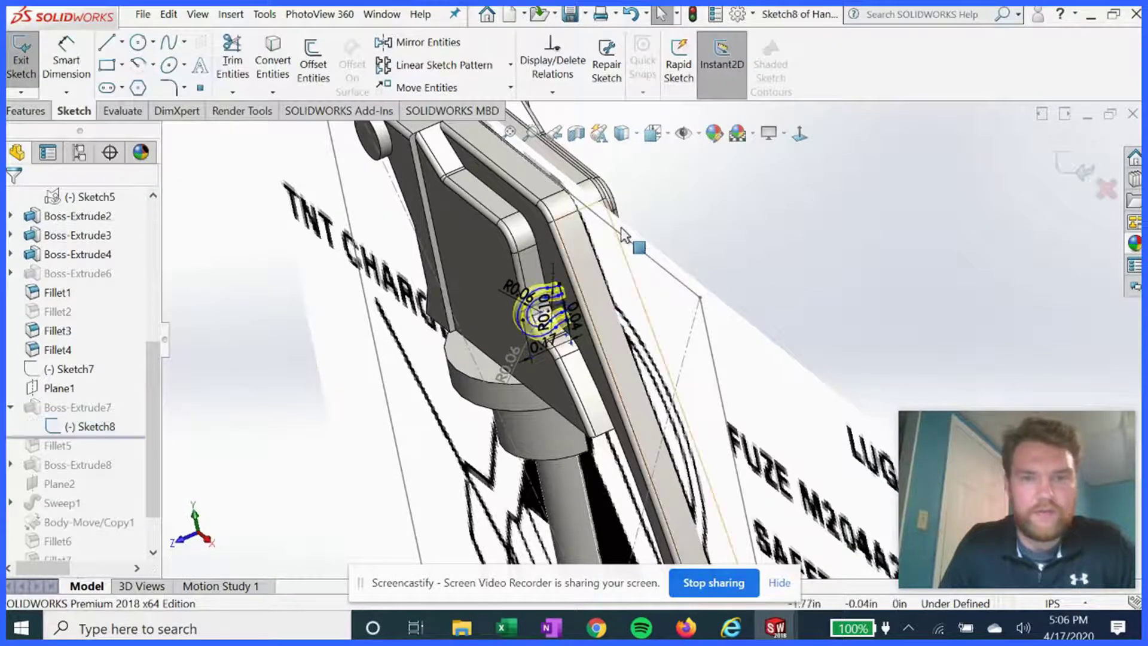
- Examine the hook profile of Sketch8 and its dimensions face-on, and exit the sketch
left_click(800, 134)
scroll(788, 319, "down", 10)
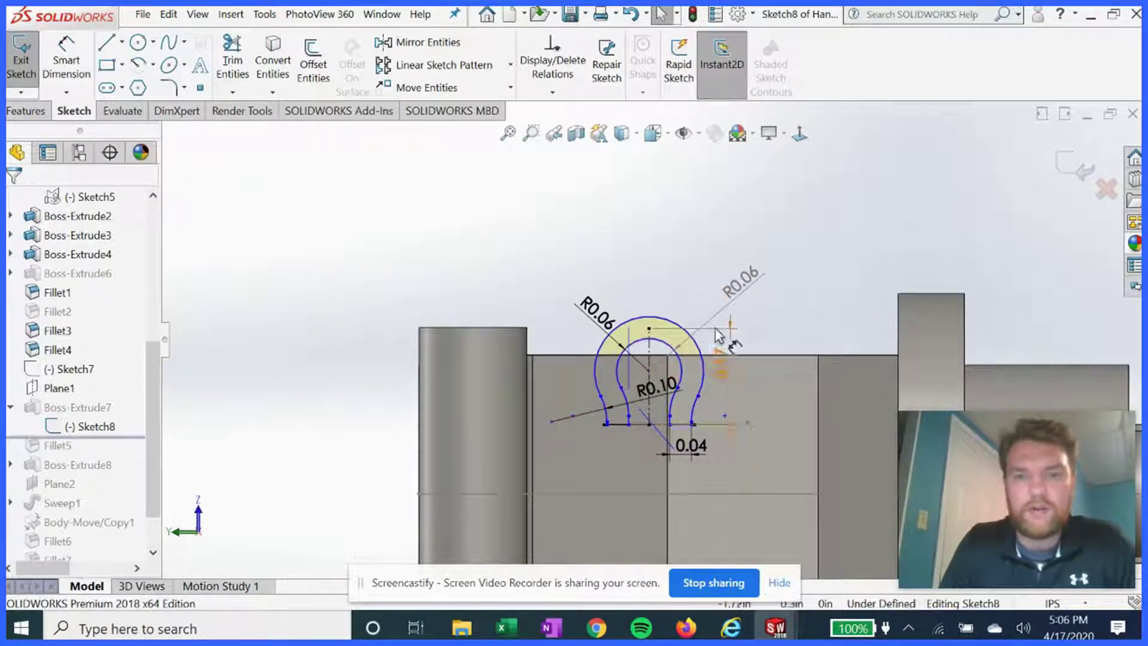
scroll(675, 350, "up", 2)
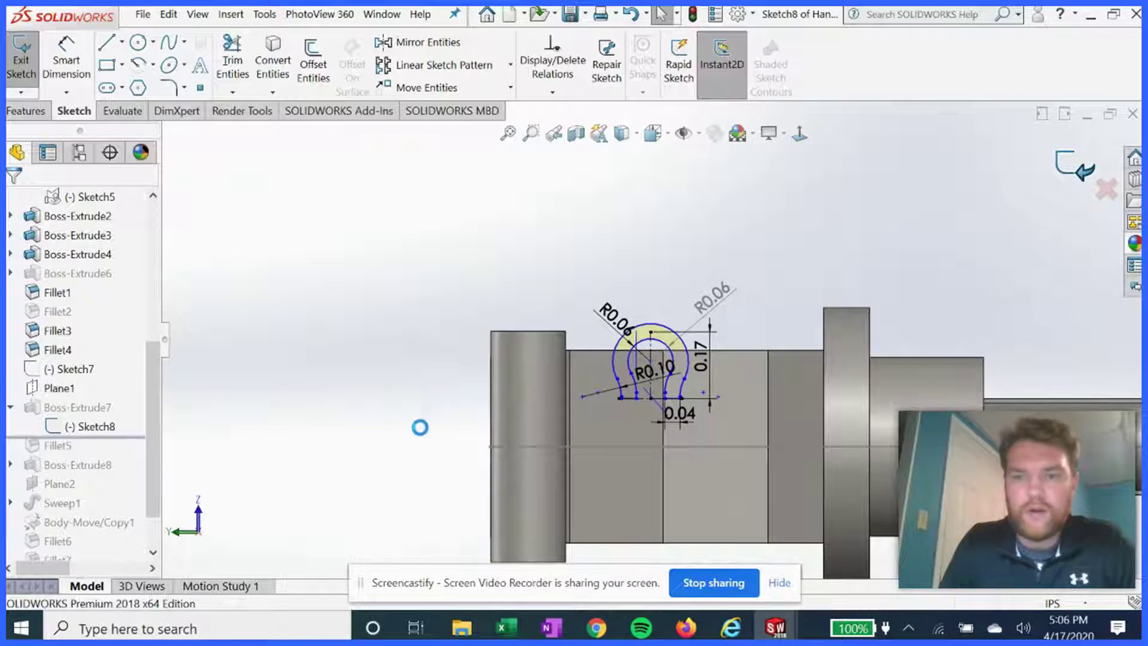
middle_click_drag(421, 437, 490, 345)
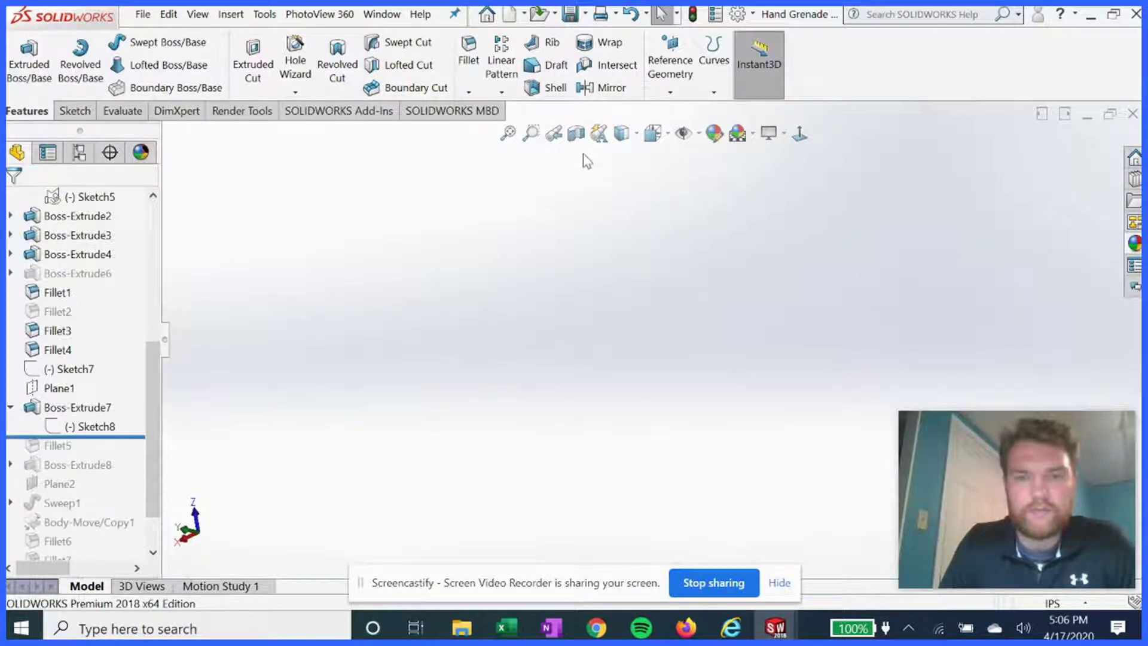
- Review the extrusion settings of Boss-Extrude7 and examine the resulting hook on the lever up close
left_click(509, 134)
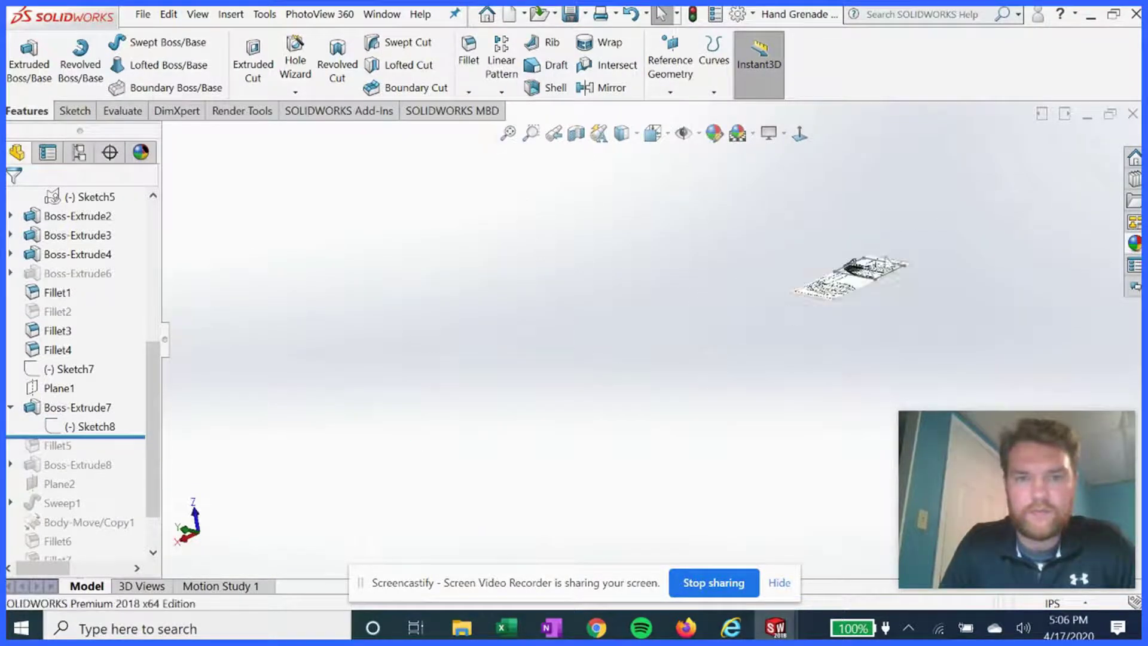
middle_click_drag(755, 317, 755, 351)
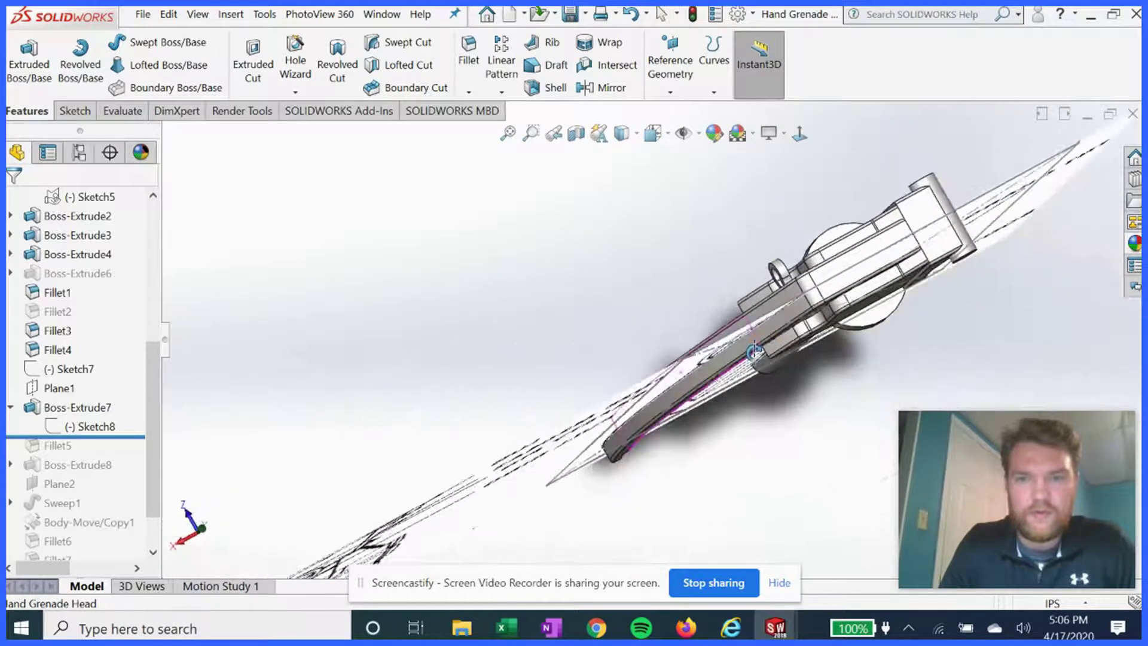
left_click(89, 409)
left_click(106, 363)
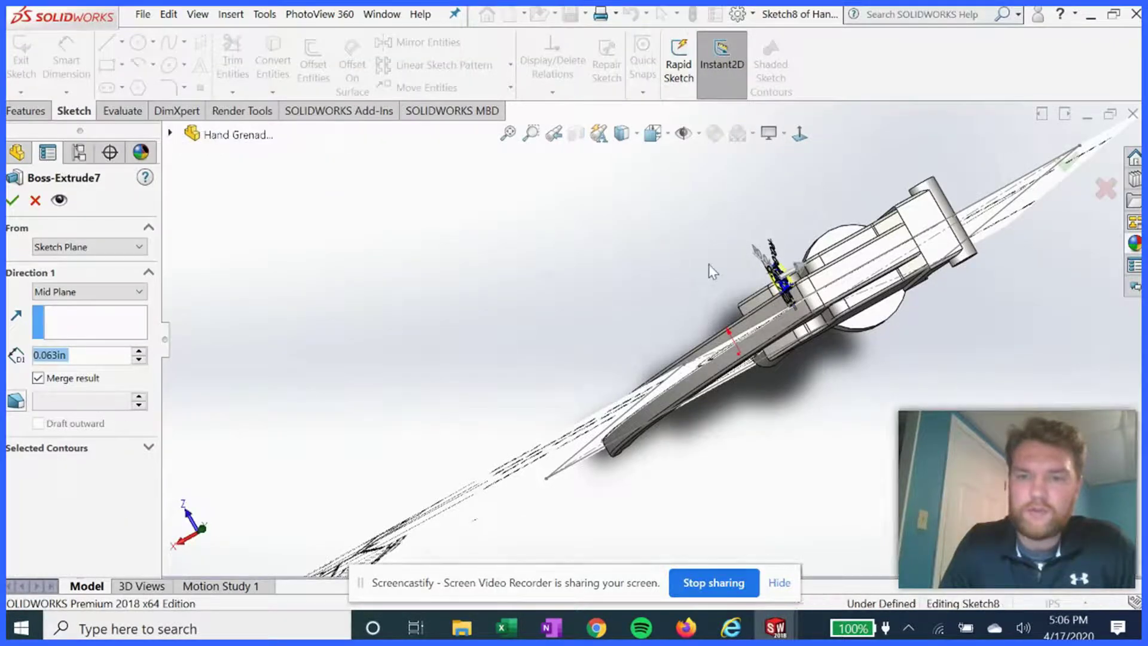
middle_click_drag(768, 225, 718, 254)
scroll(772, 251, "down", 3)
scroll(730, 251, "down", 2)
left_click(15, 201)
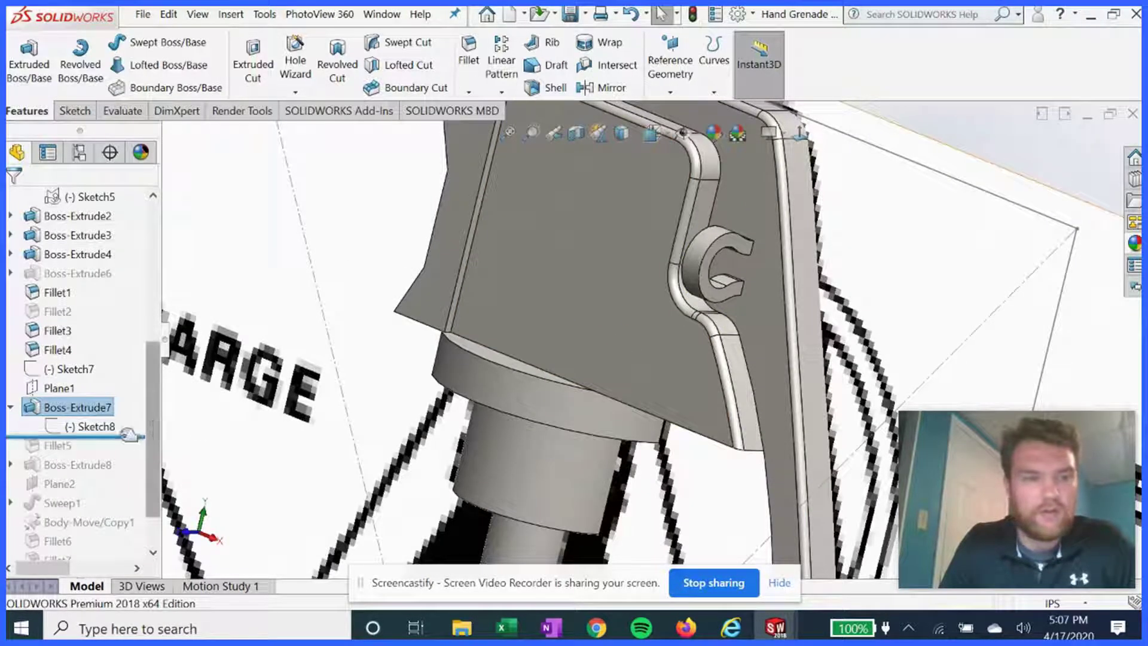
- Roll the feature history forward to include Fillet5 and Boss-Extrude8, and examine the small extruded boss on the lever's other side
left_click_drag(123, 437, 115, 472)
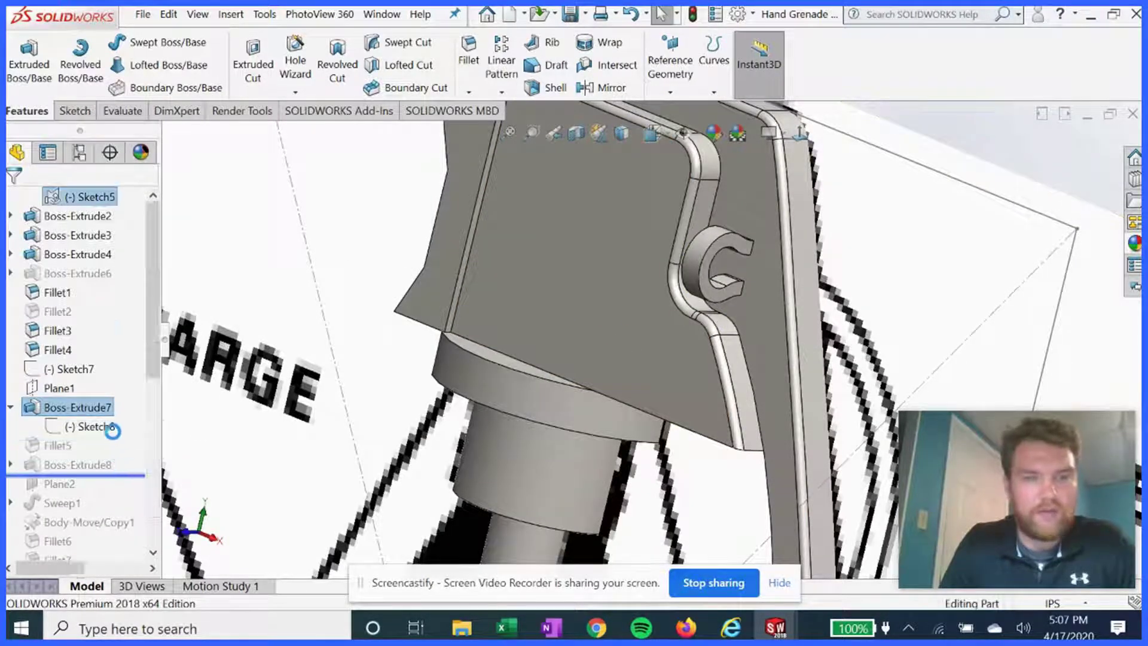
middle_click_drag(737, 271, 681, 272)
left_click(88, 473)
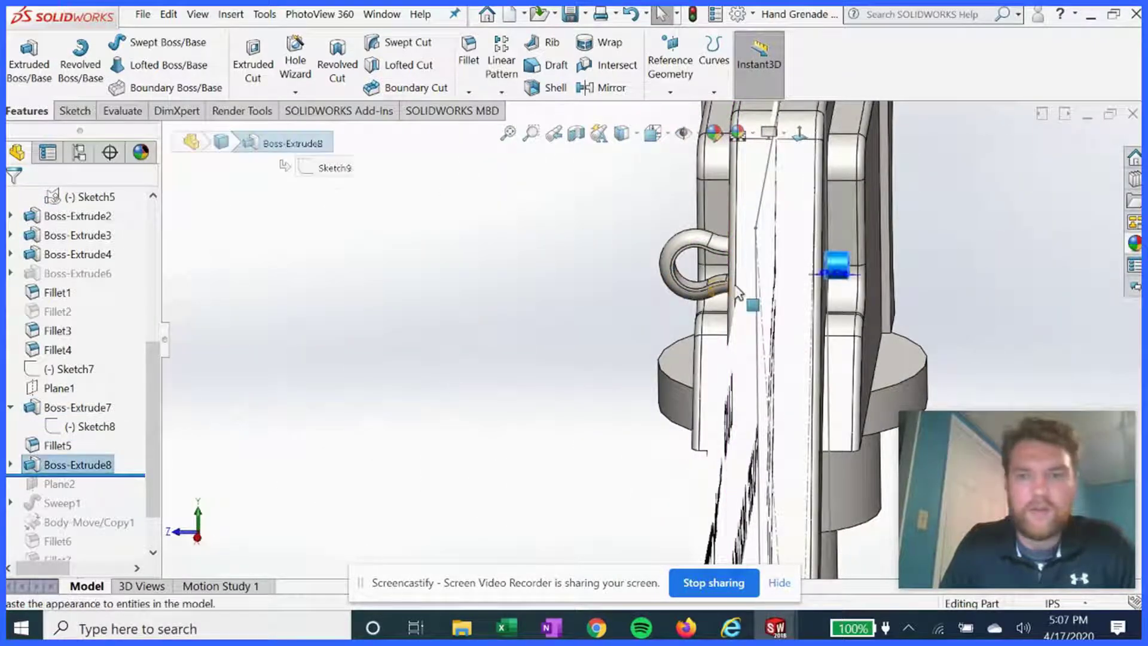
middle_click_drag(834, 257, 773, 277)
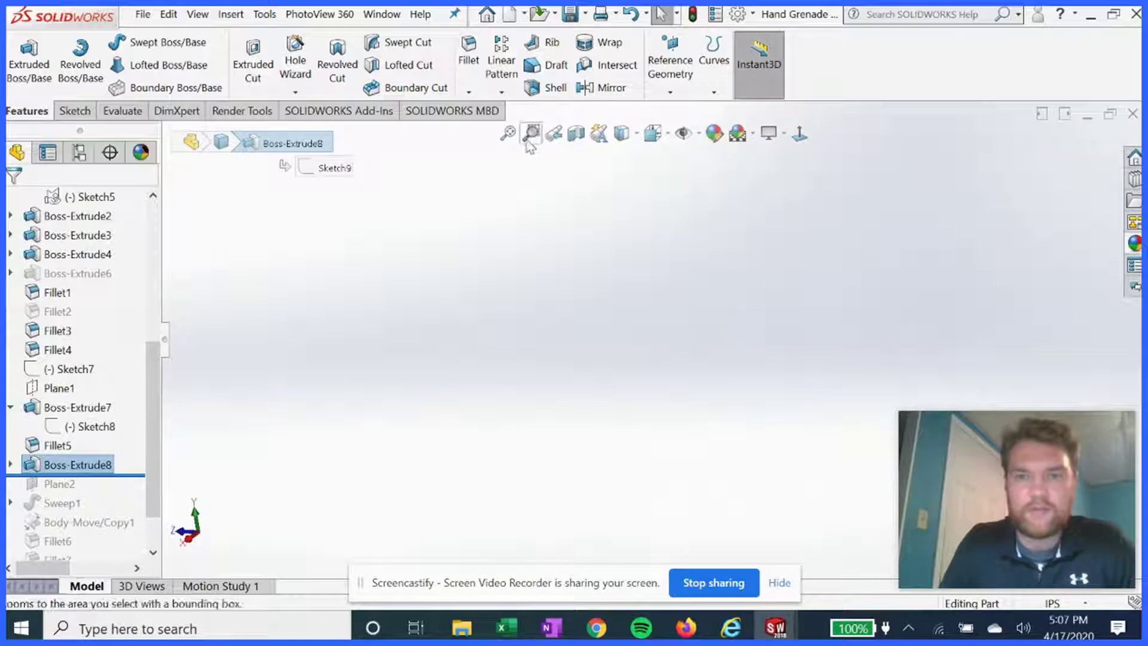
scroll(811, 315, "down", 8)
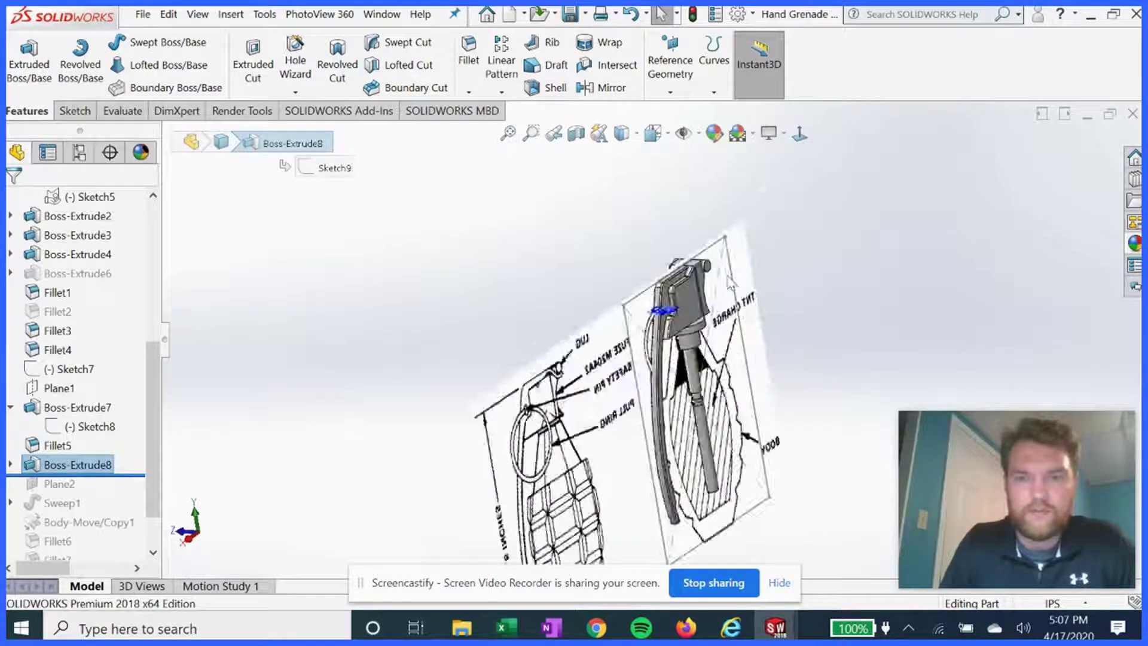
scroll(596, 346, "down", 5)
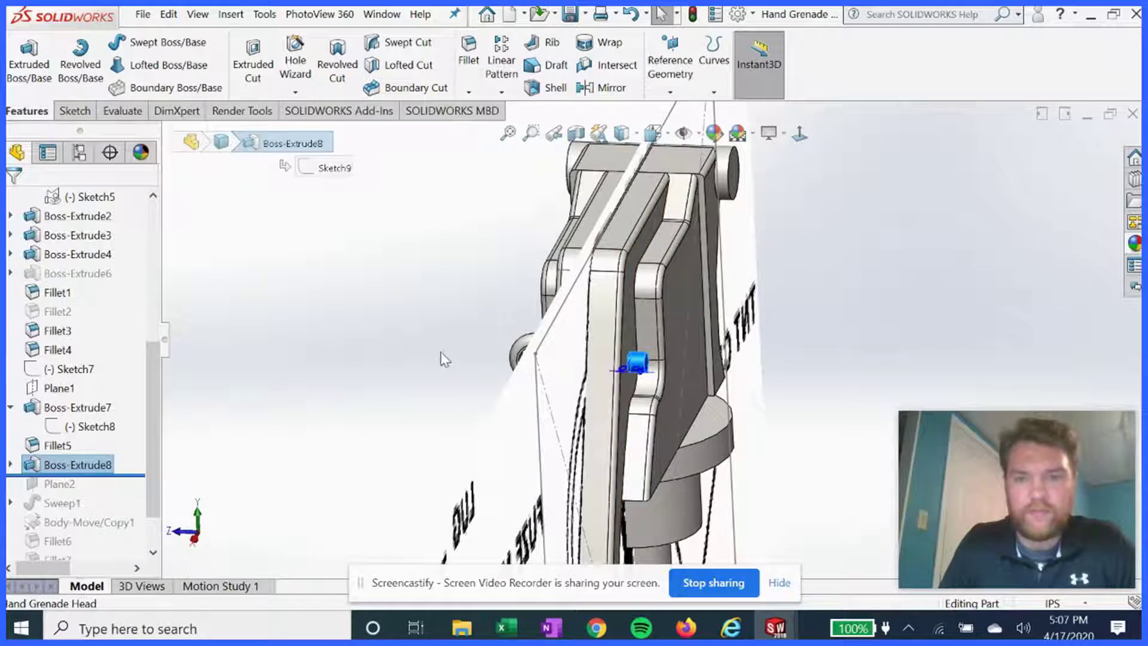
scroll(443, 356, "up", 5)
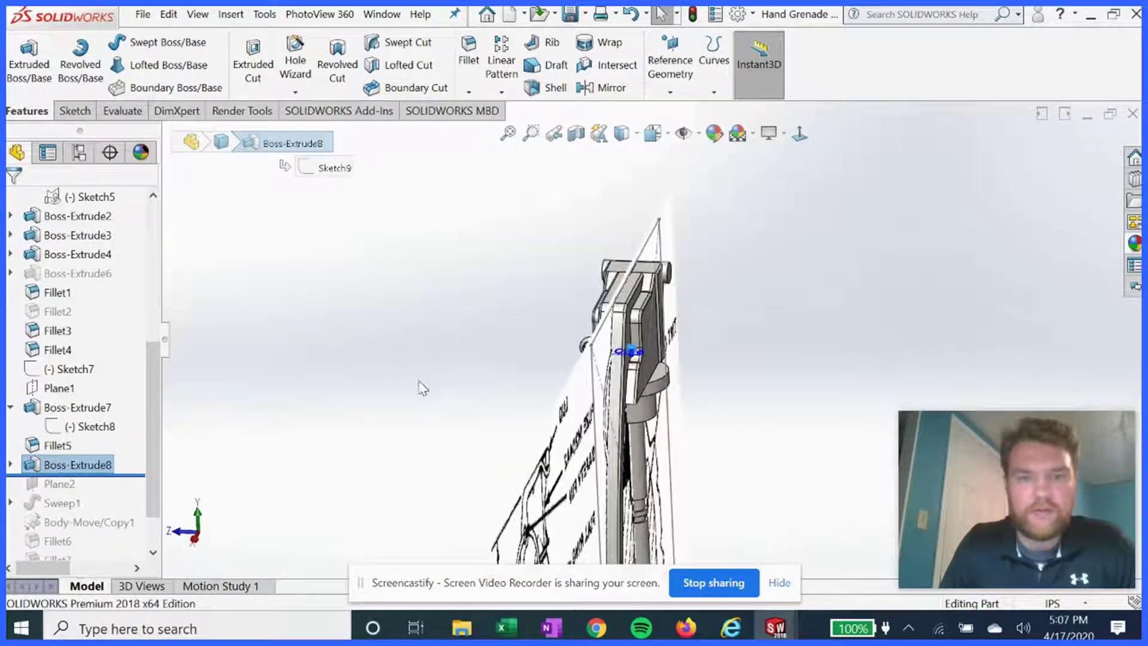
scroll(419, 385, "up", 2)
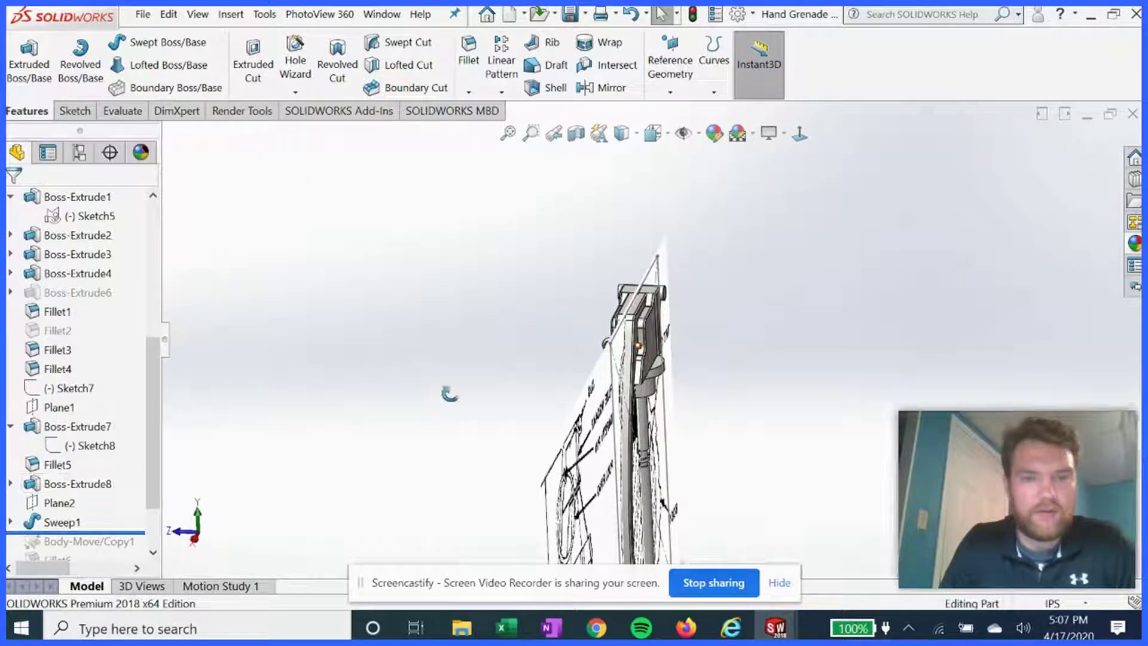
- Roll the feature history back to just after Plane2 and review the plane's reference face and offset settings
middle_click_drag(449, 392, 459, 396)
scroll(247, 434, "down", 3)
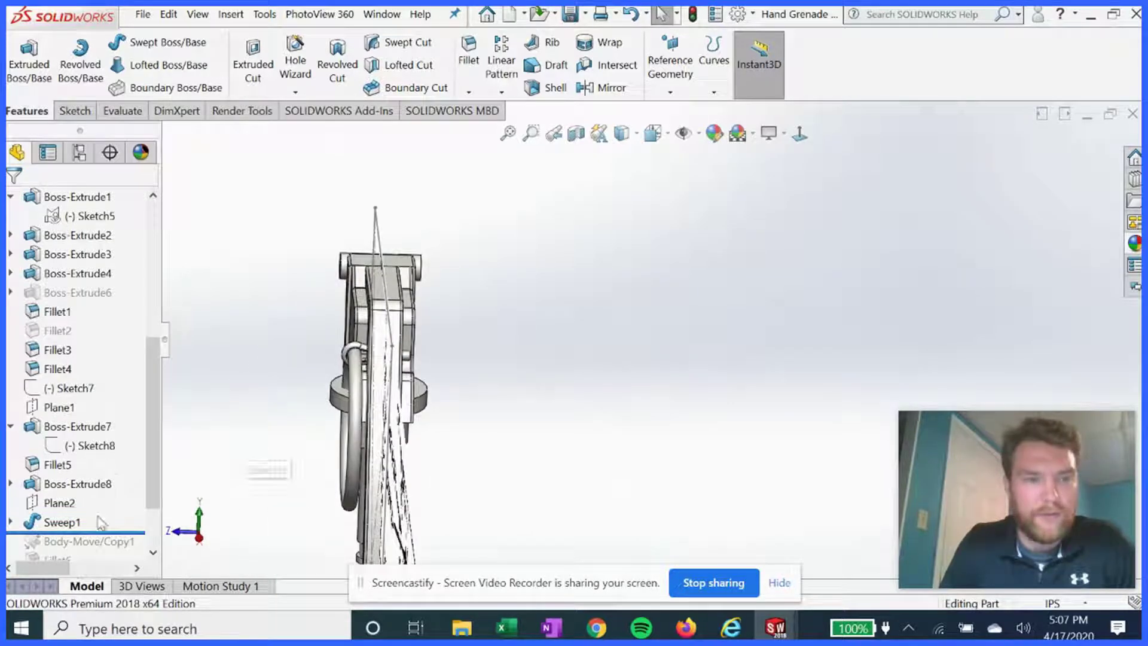
left_click_drag(97, 531, 94, 513)
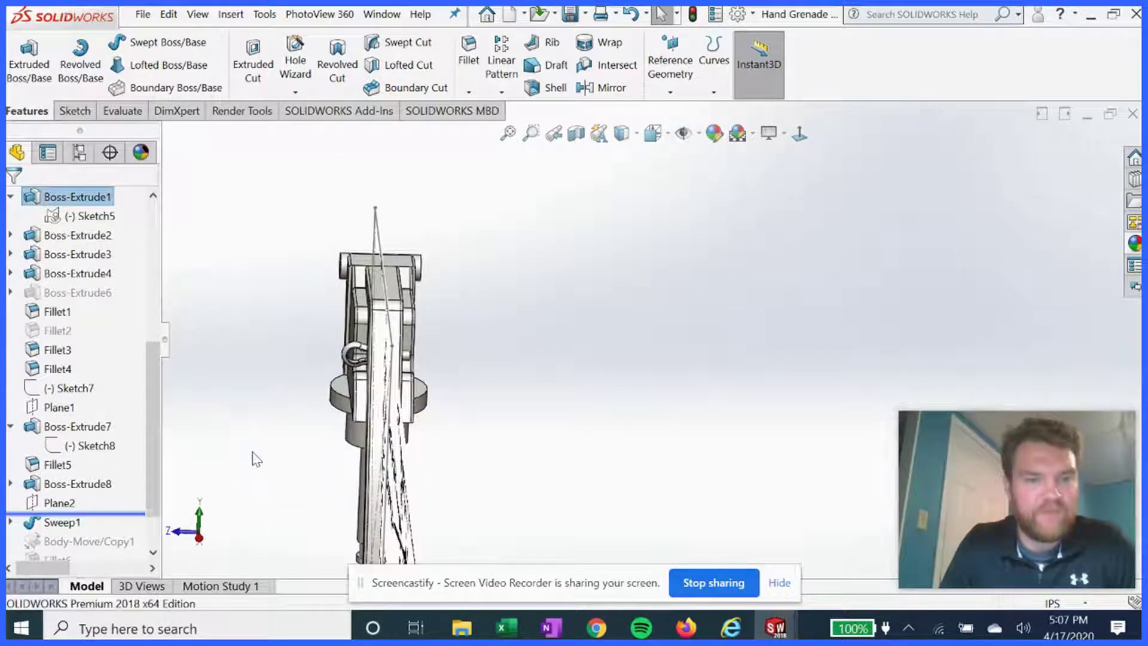
middle_click_drag(269, 441, 302, 425)
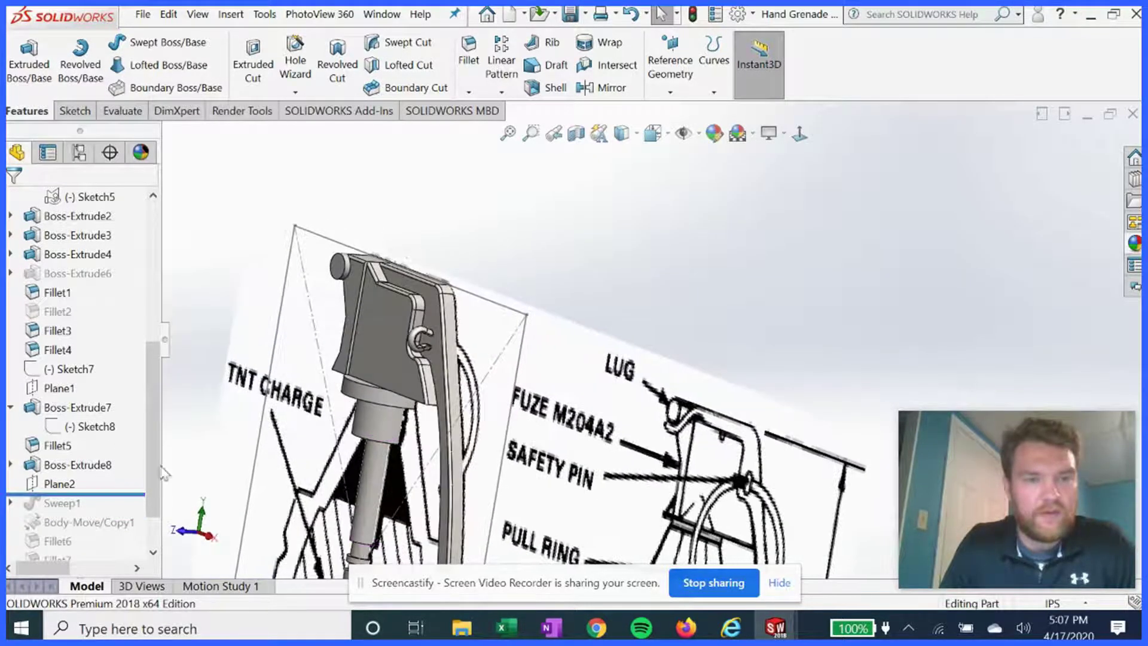
left_click(62, 483)
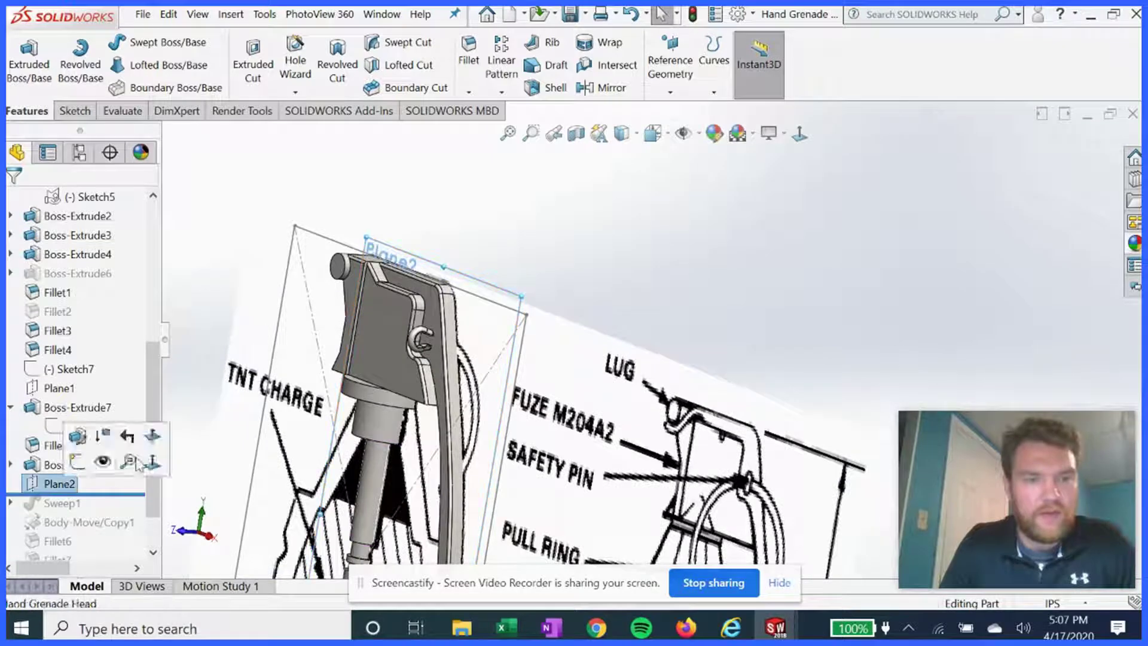
right_click(67, 481)
left_click(72, 207)
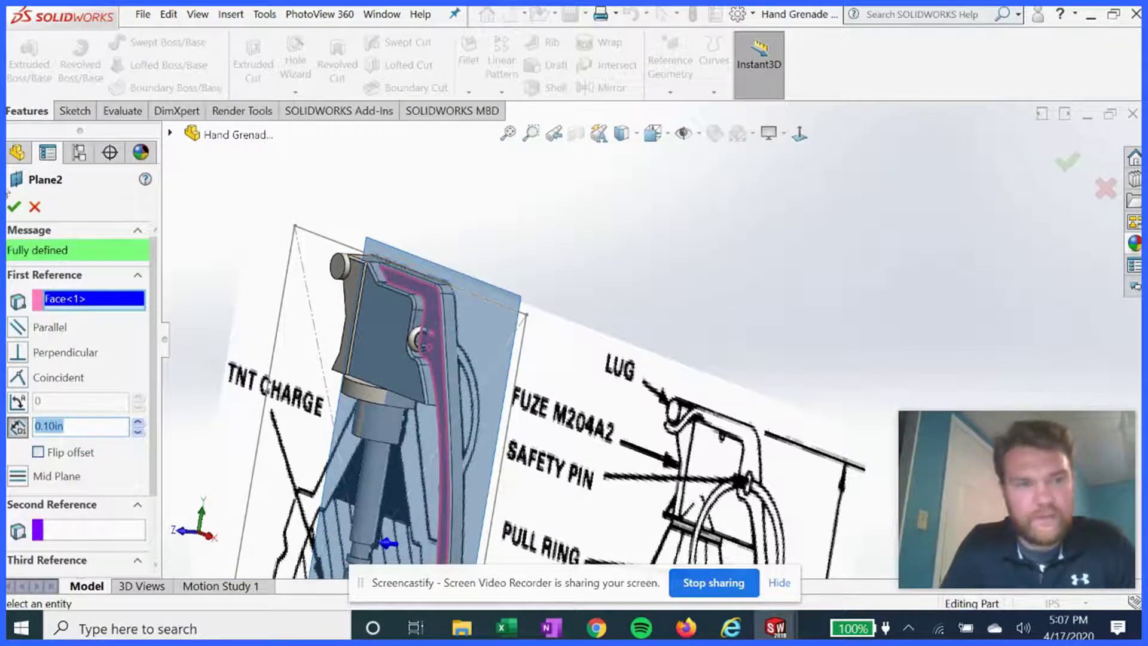
left_click(15, 206)
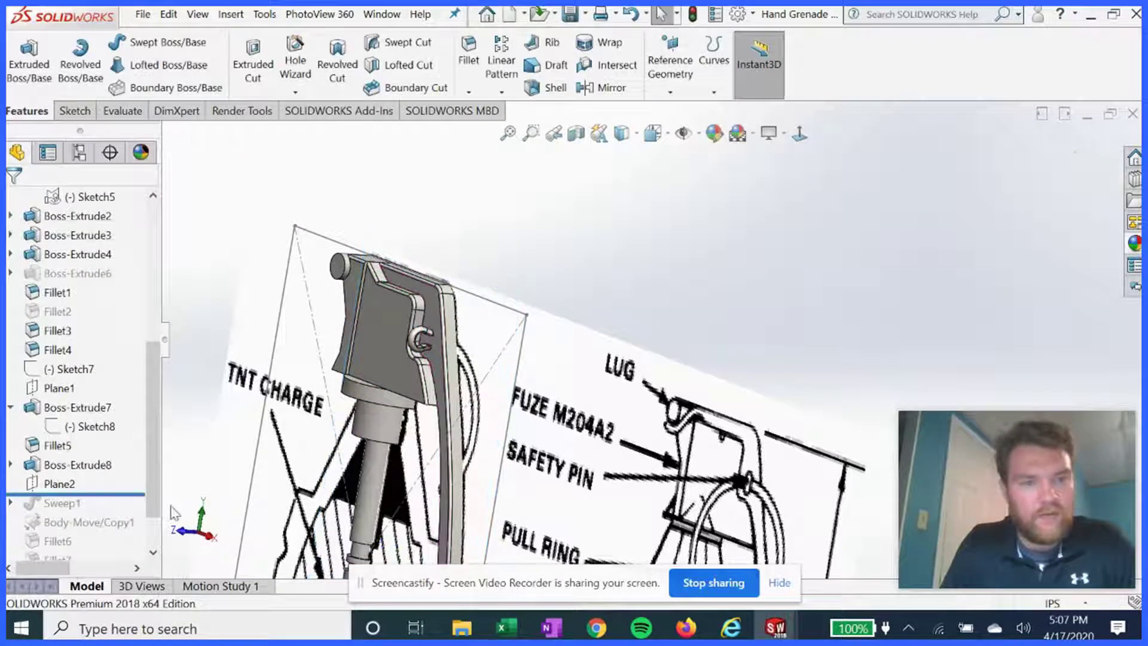
- Roll the feature history forward to include Sweep1 and open its Sketch10 for editing
left_click_drag(77, 489, 29, 513)
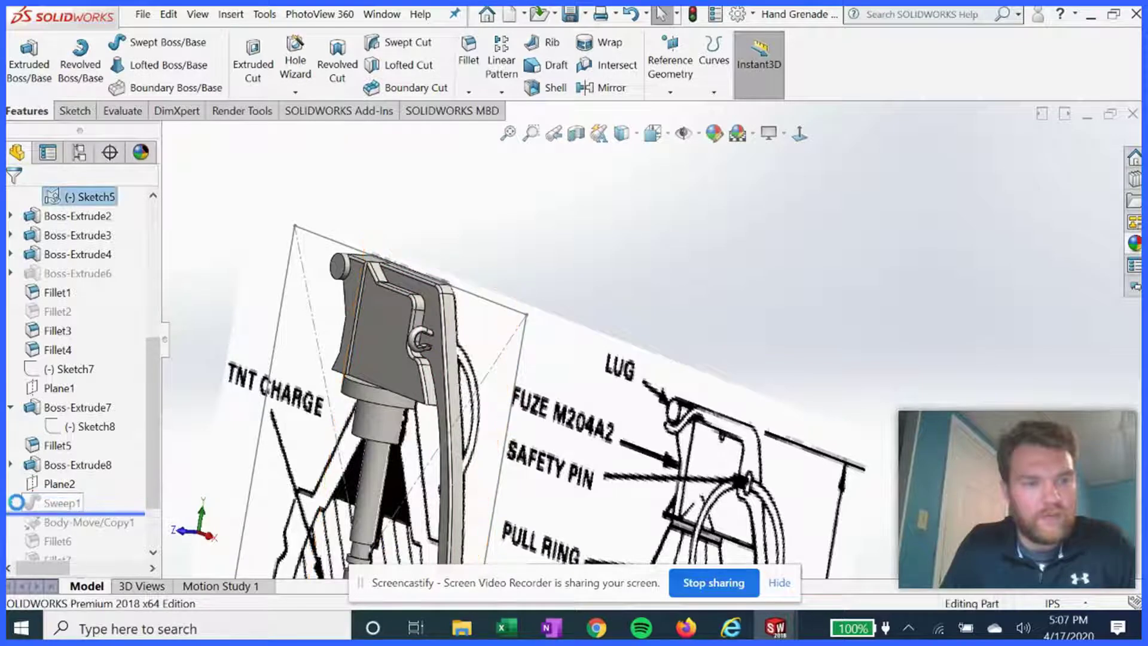
left_click(10, 521)
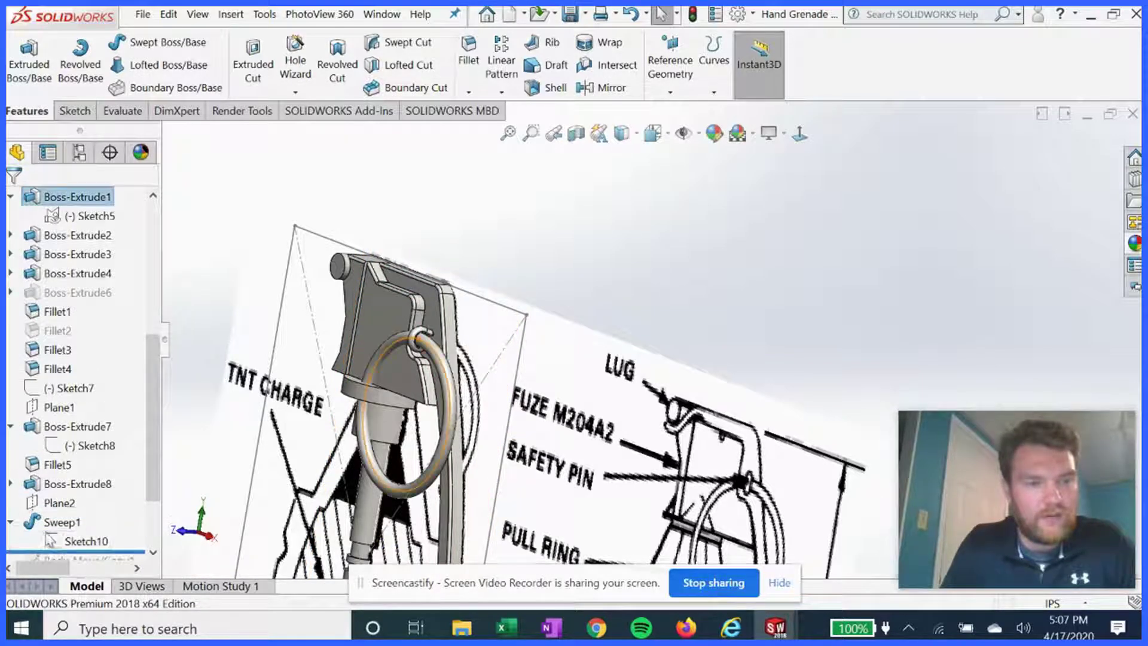
left_click(83, 542)
left_click(91, 492)
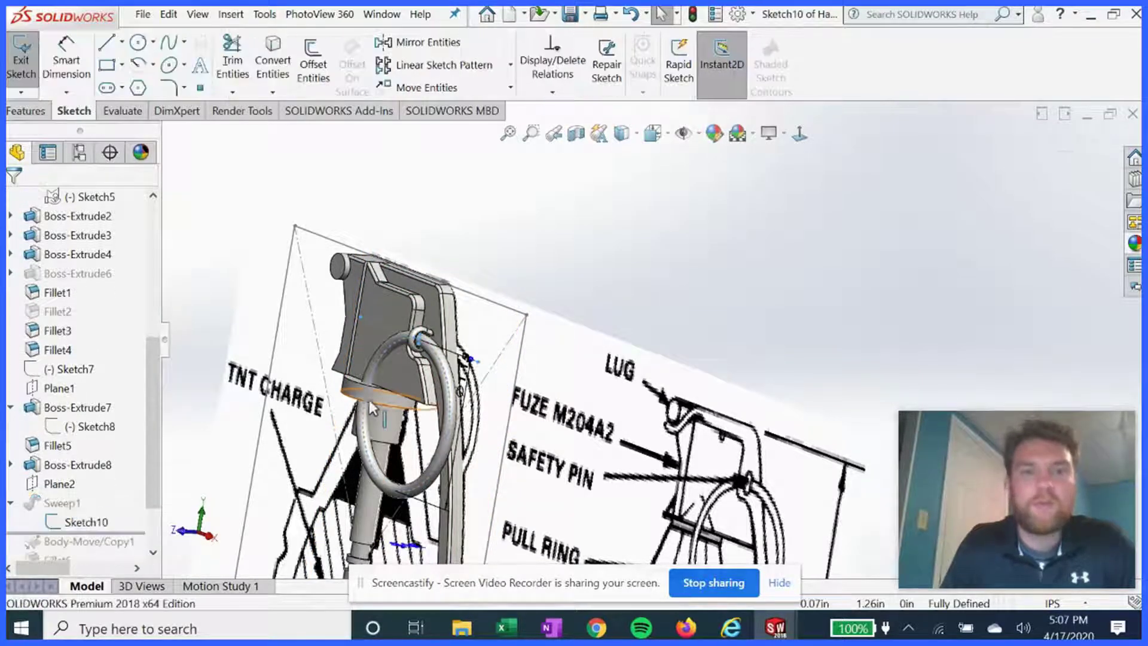
- Examine the pull ring's path circle and construction line in Sketch10 face-on, and exit the sketch
middle_click_drag(371, 401, 412, 392)
left_click(799, 133)
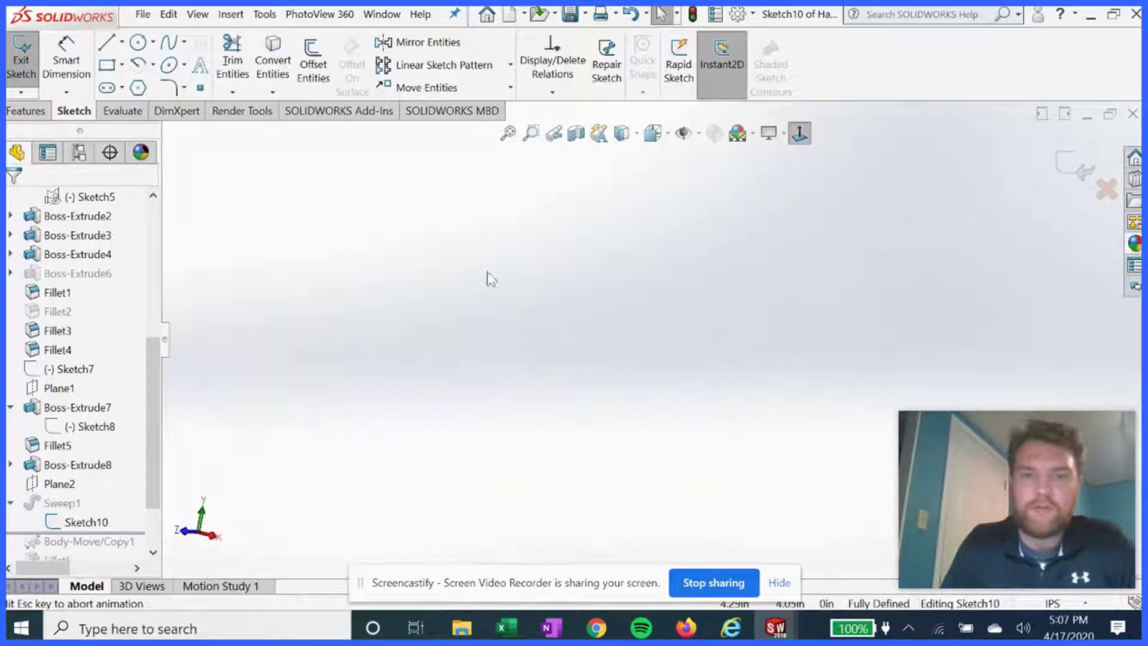
scroll(487, 403, "down", 10)
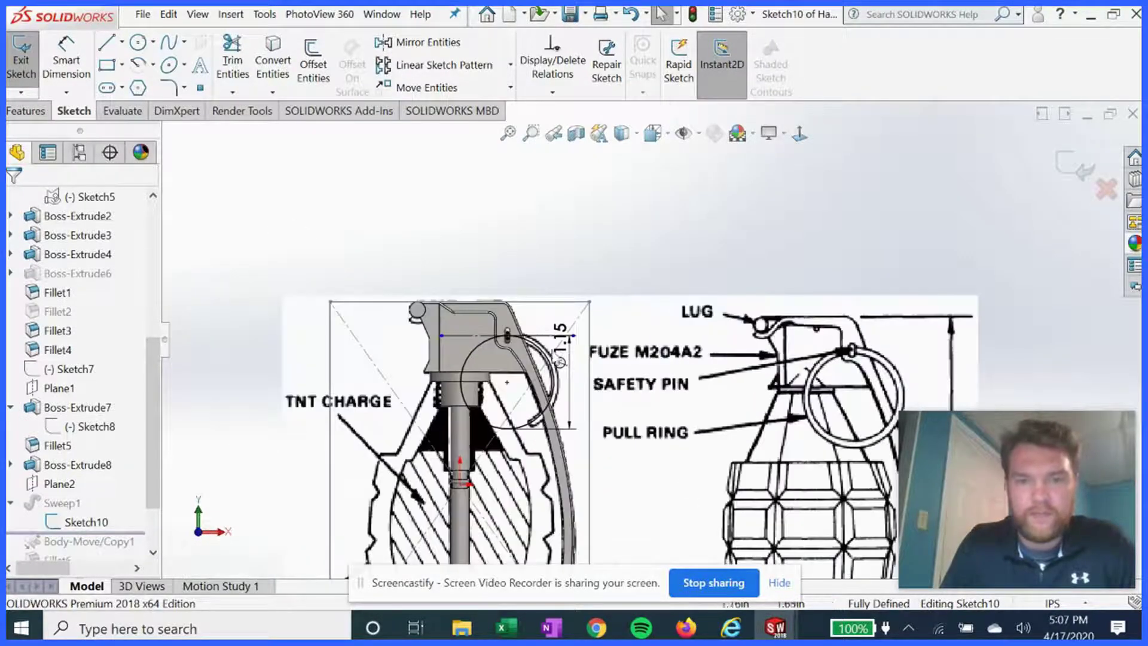
scroll(487, 403, "down", 3)
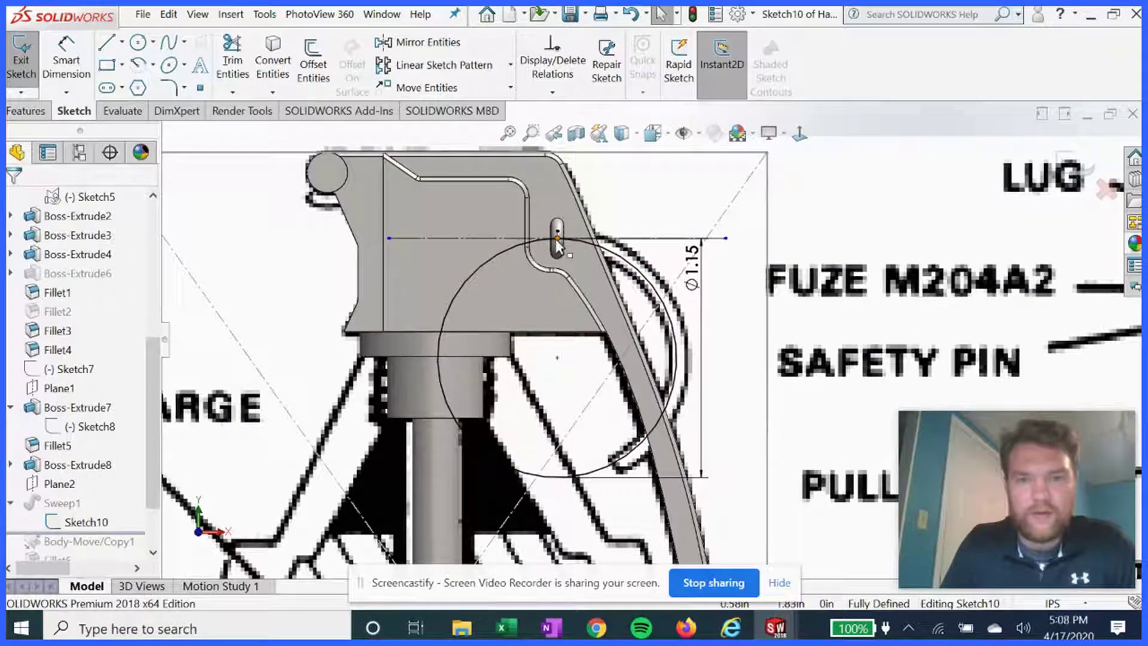
left_click(601, 241)
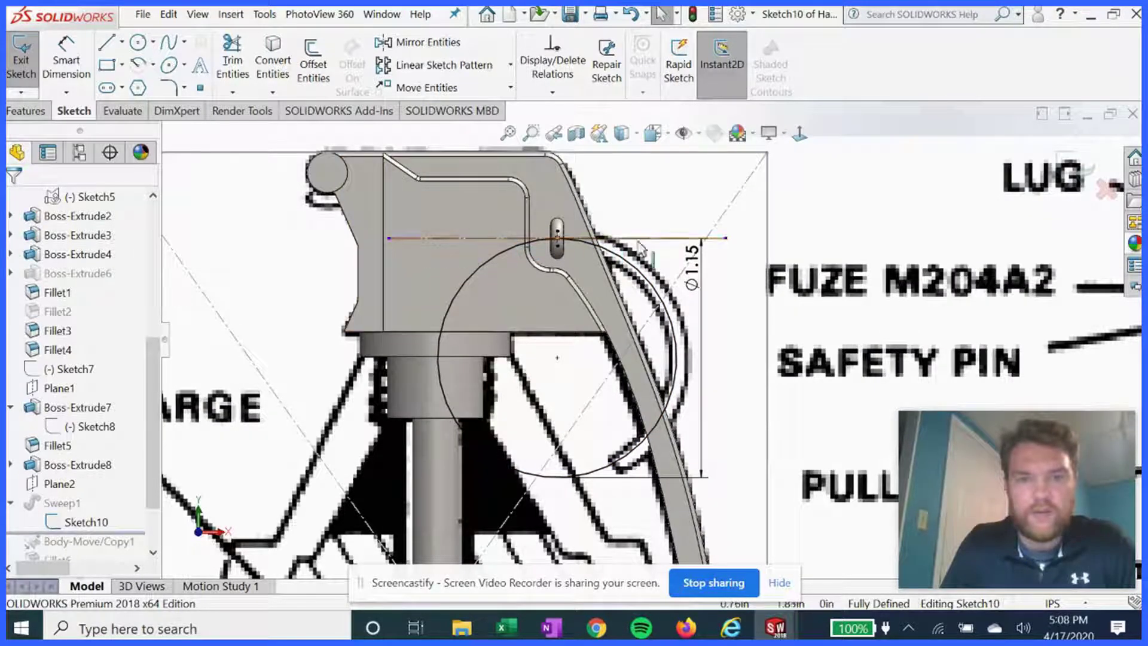
scroll(661, 339, "up", 1)
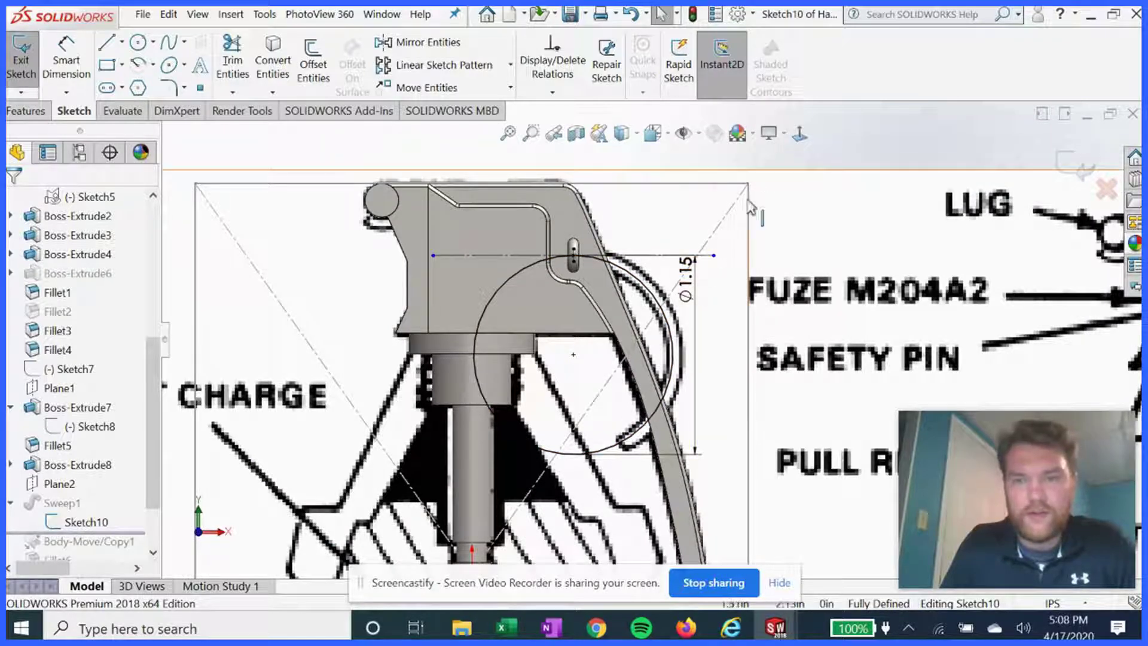
left_click(1061, 163)
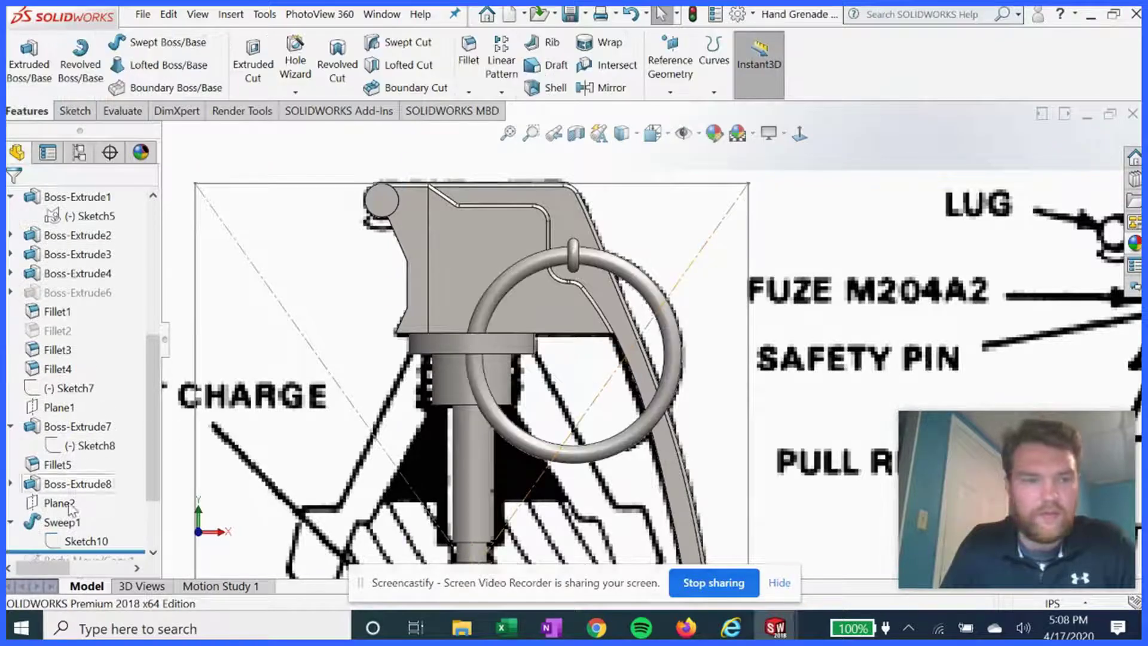
- Review the circular profile and path settings of Sweep1, and examine the finished pull ring in the hook
left_click(63, 522)
left_click(74, 477)
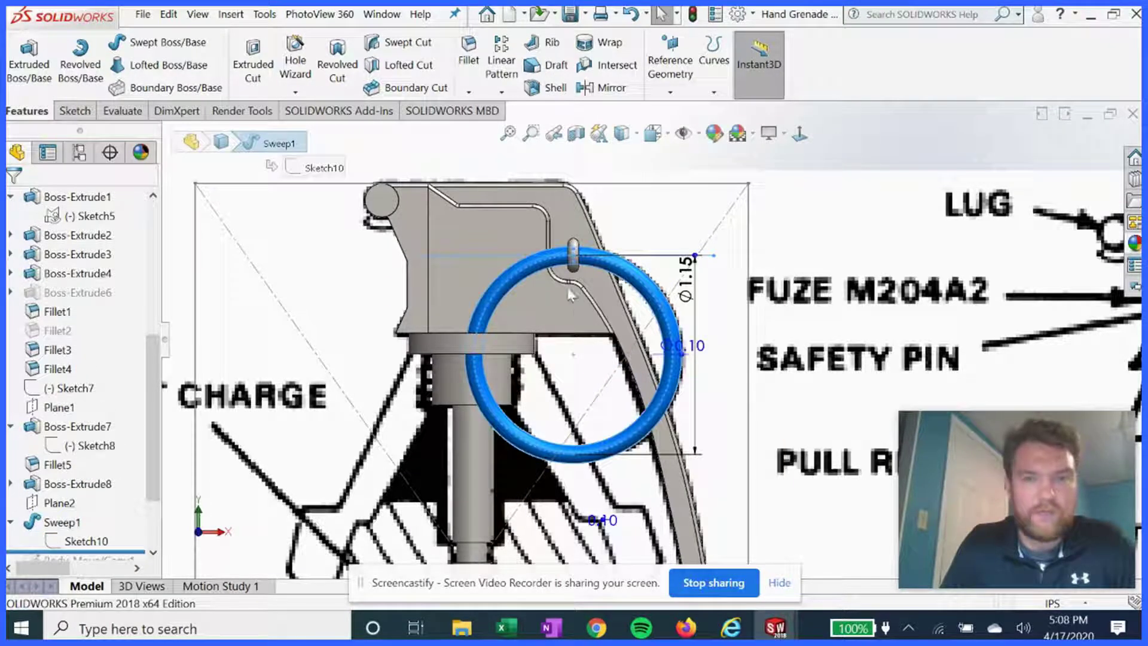
middle_click_drag(579, 256, 541, 309)
scroll(541, 308, "down", 4)
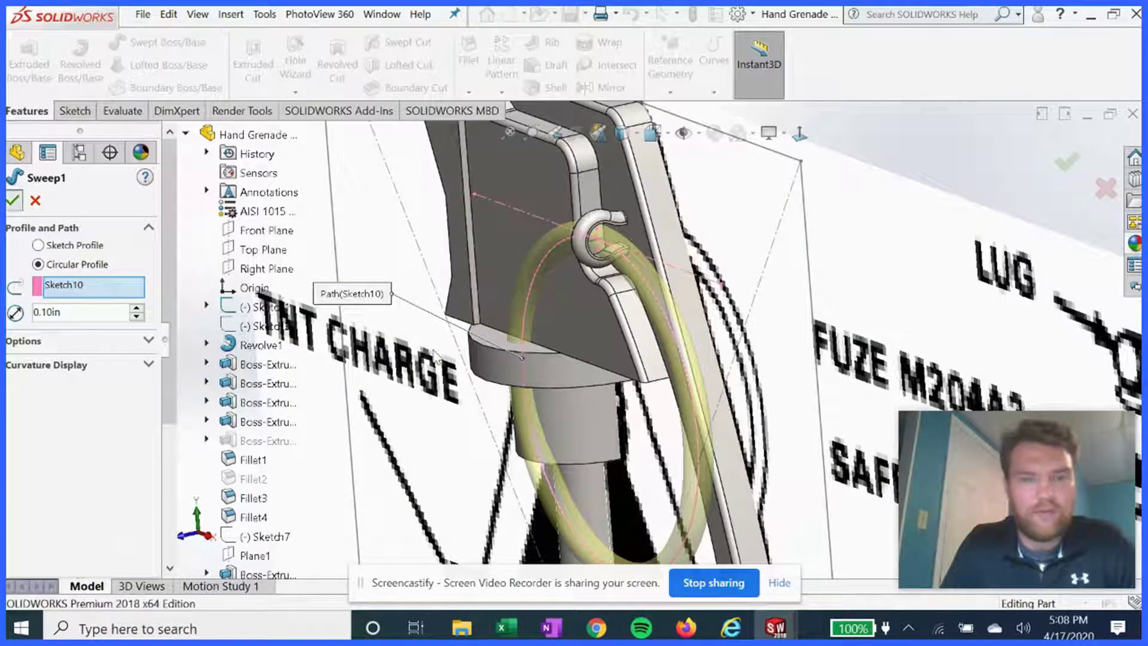
key("Return")
scroll(486, 406, "up", 3)
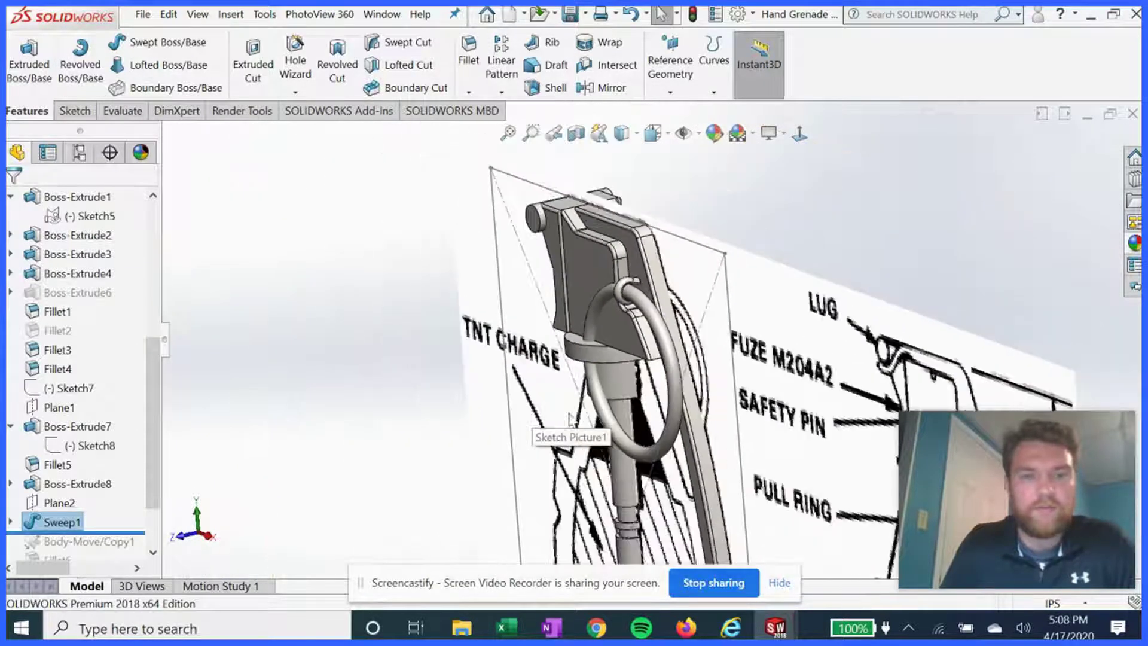
scroll(648, 432, "down", 2)
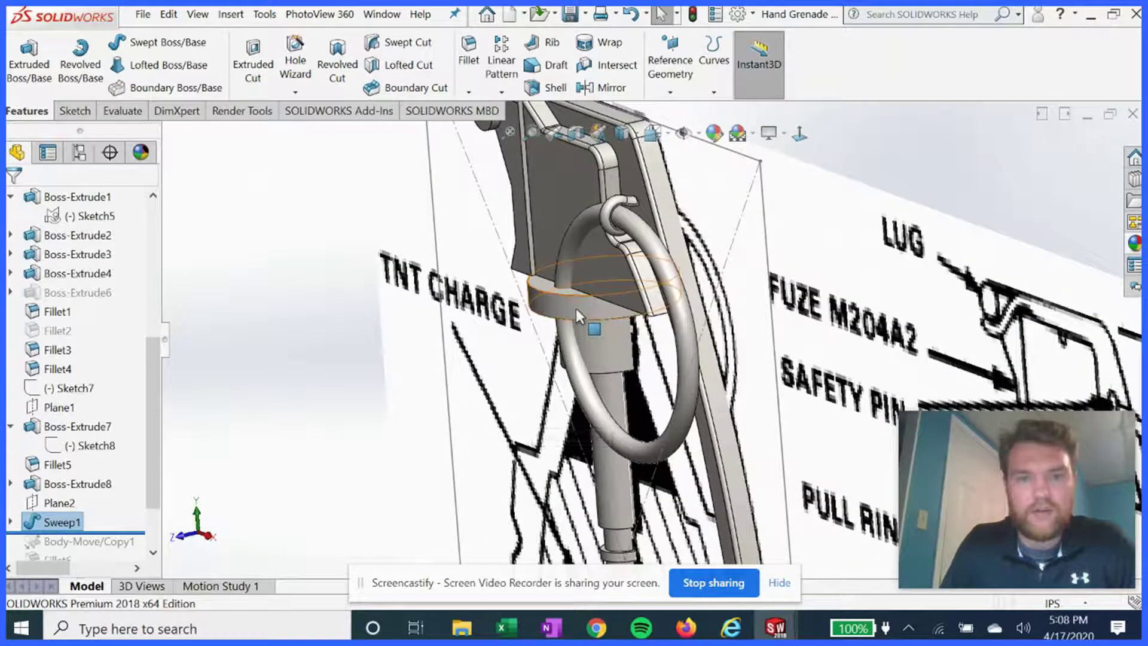
- Roll the feature history forward to include Body-Move/Copy1 and review the rotation settings applied to the pull ring
left_click_drag(151, 395, 123, 470)
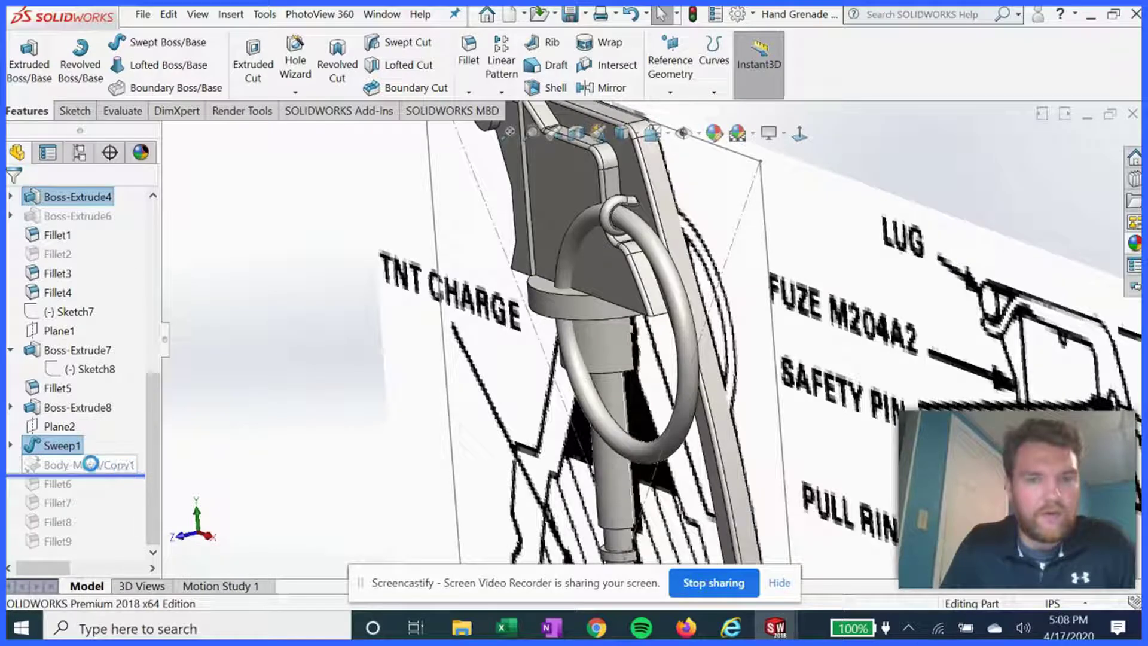
left_click(76, 466)
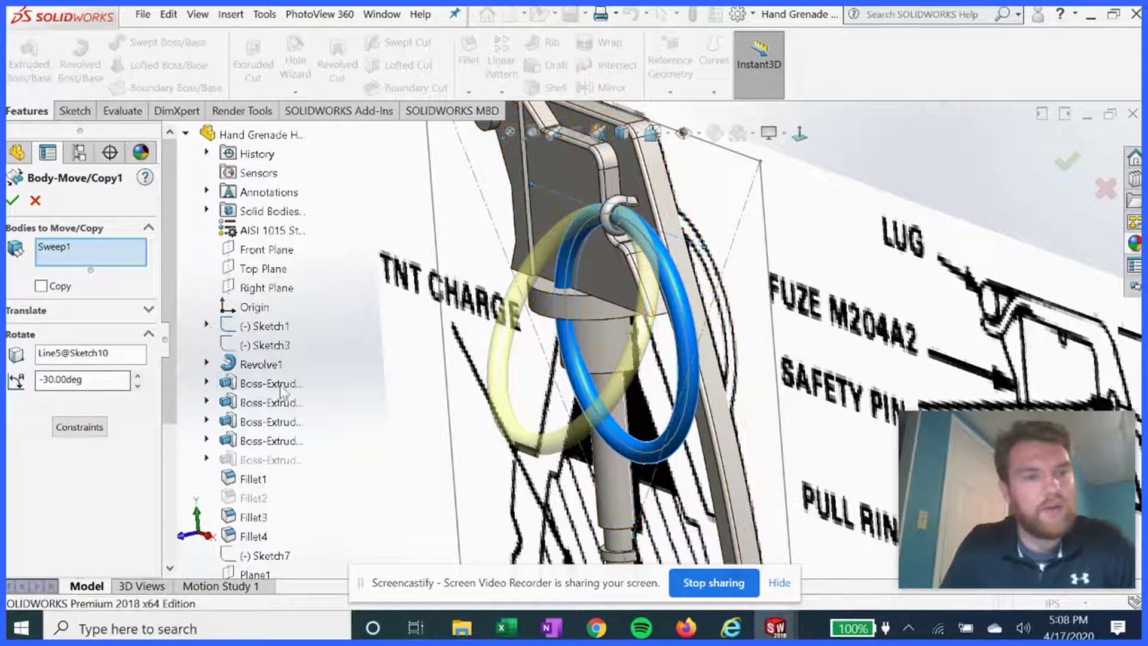
middle_click_drag(561, 413, 569, 374)
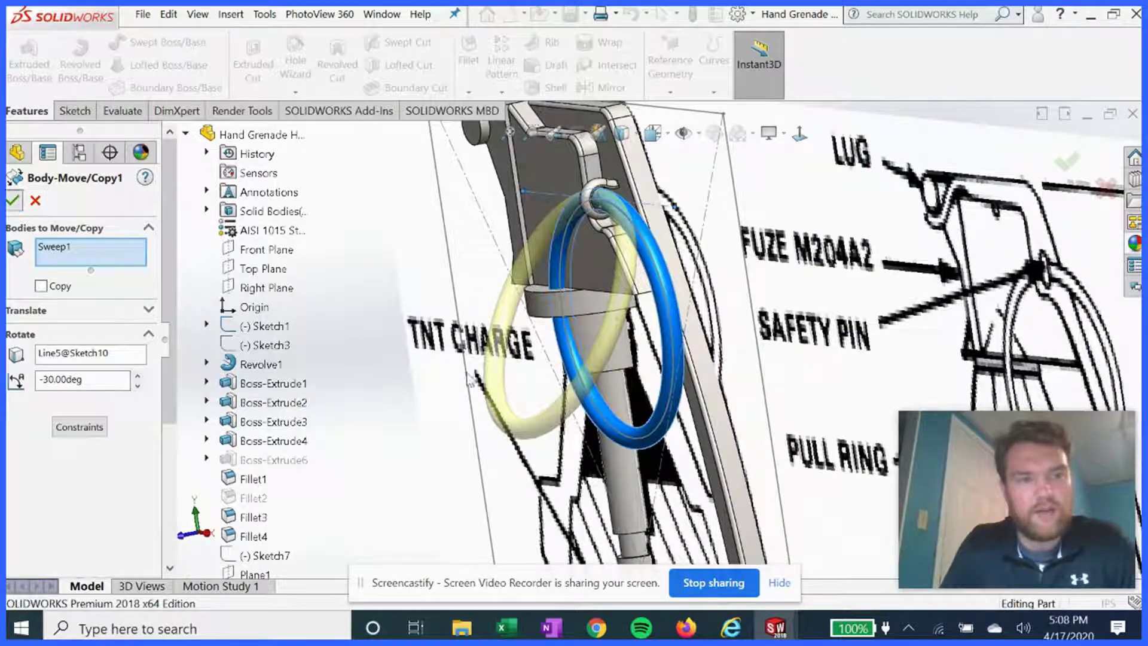
key("Return")
scroll(512, 452, "up", 4)
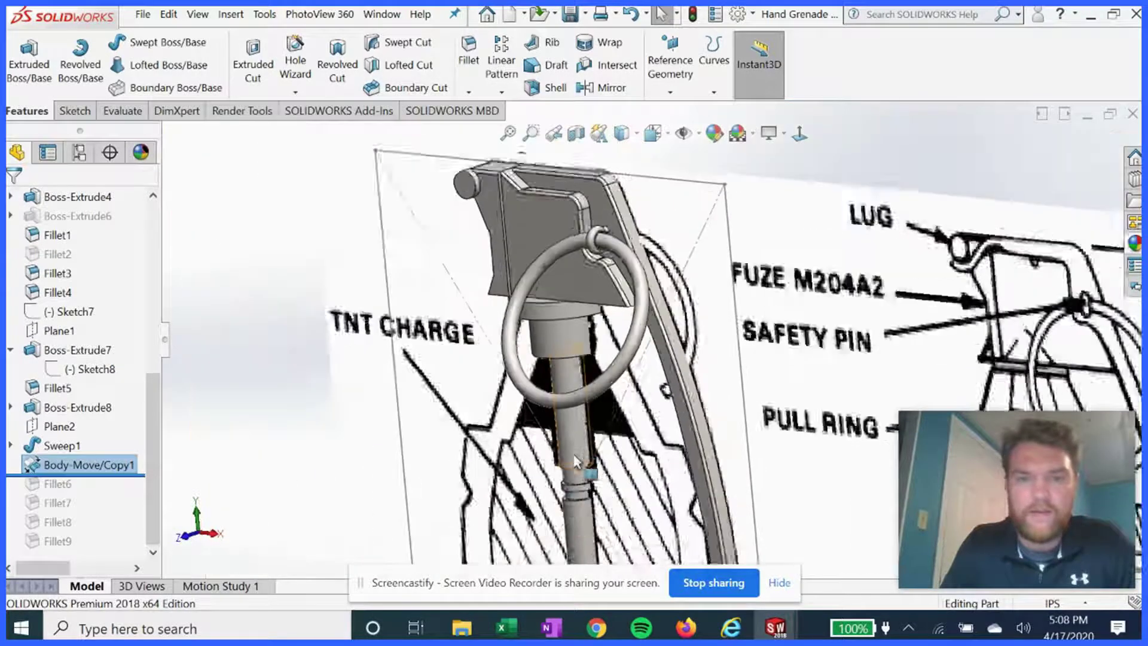
- Roll the feature history forward through Fillet6 to Fillet9 and examine the complete grenade head
left_click_drag(145, 476, 97, 533)
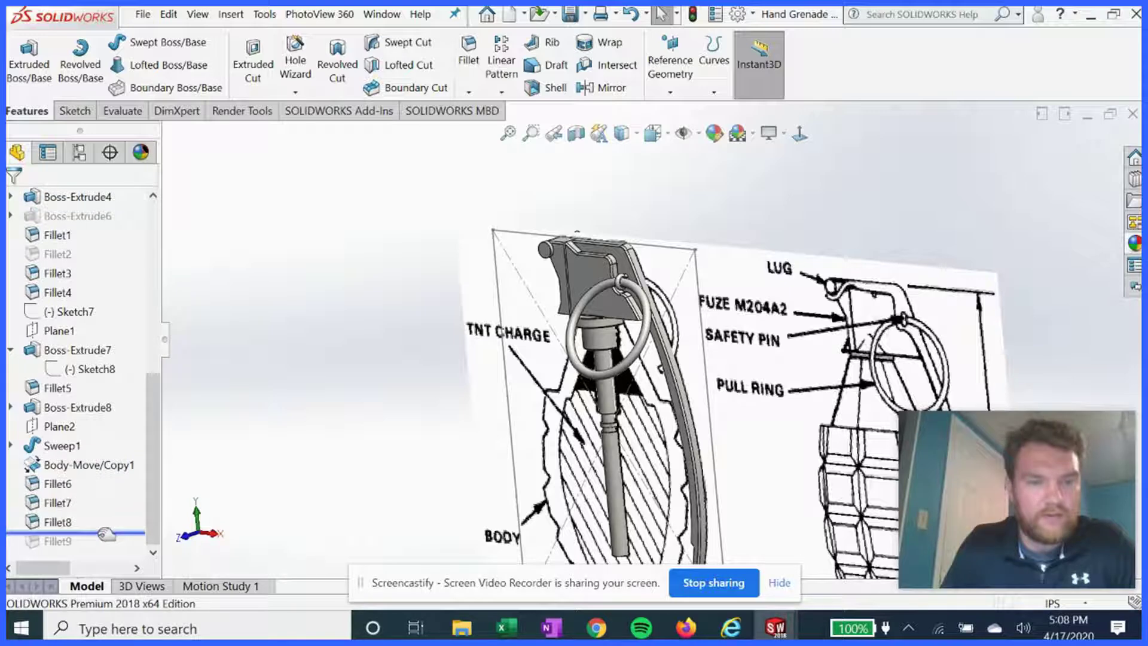
left_click_drag(106, 532, 105, 551)
middle_click_drag(454, 317, 655, 386)
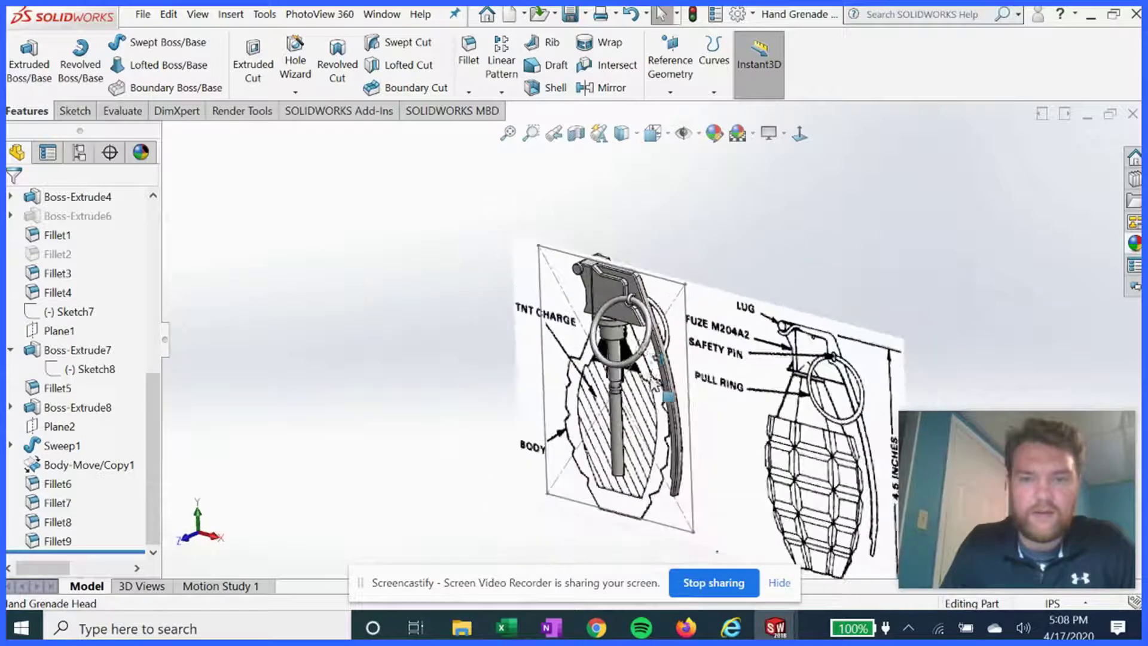
scroll(652, 378, "up", 2)
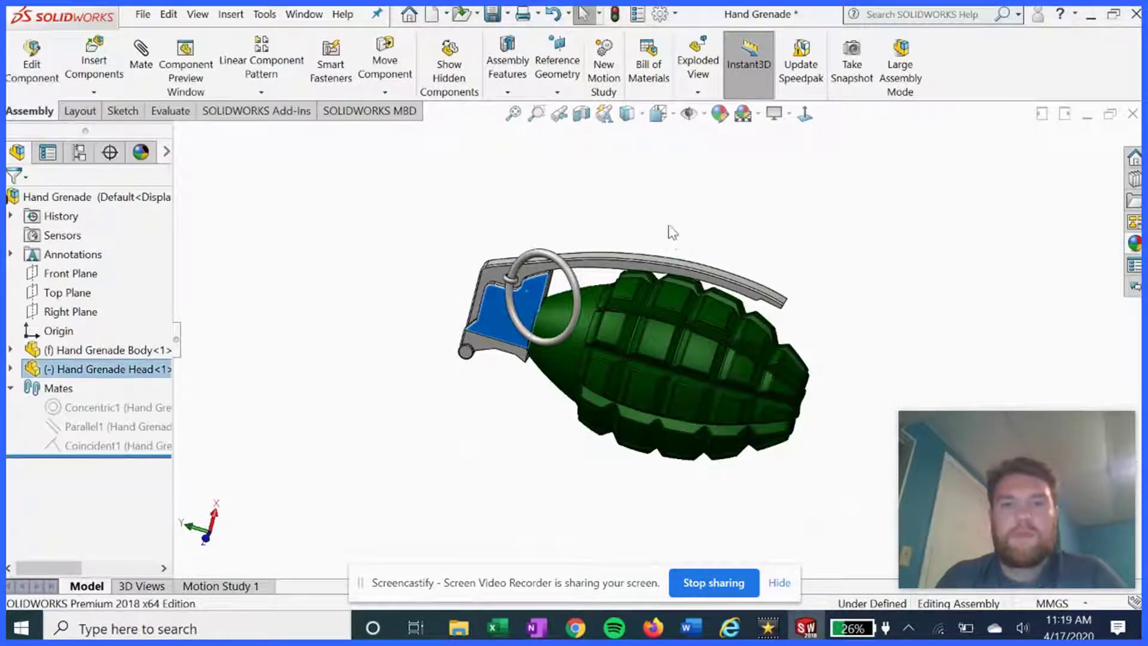
- Add a concentric mate between the hole in the top of the grenade body and the head's cylindrical stem
middle_click_drag(888, 240, 698, 235)
middle_click_drag(236, 294, 350, 359)
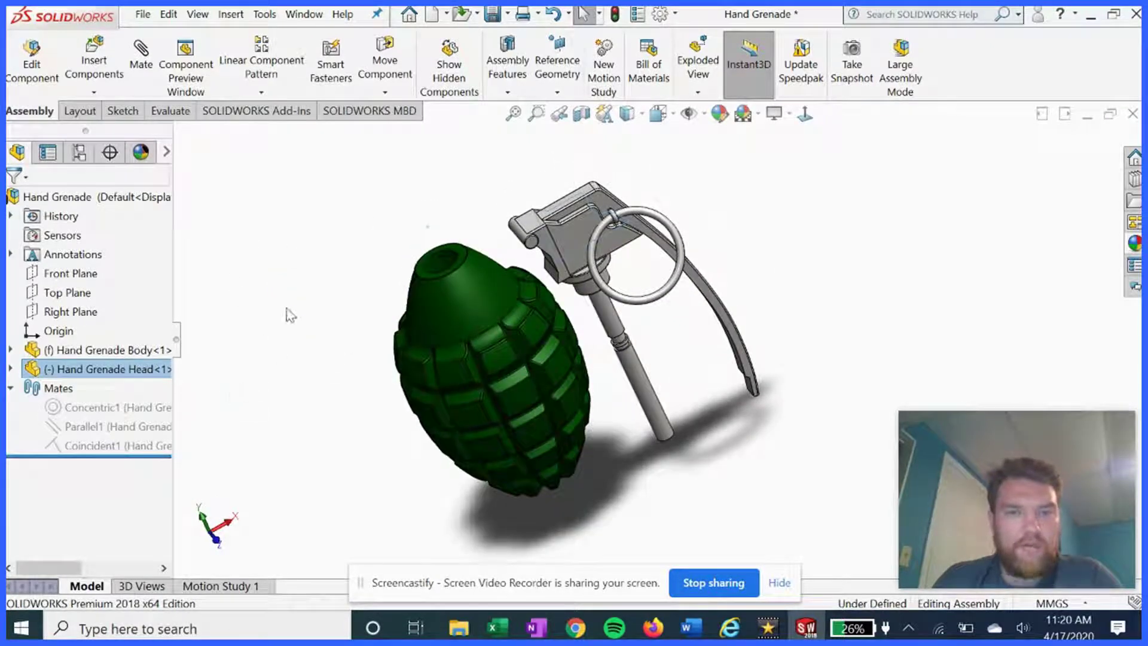
left_click(141, 60)
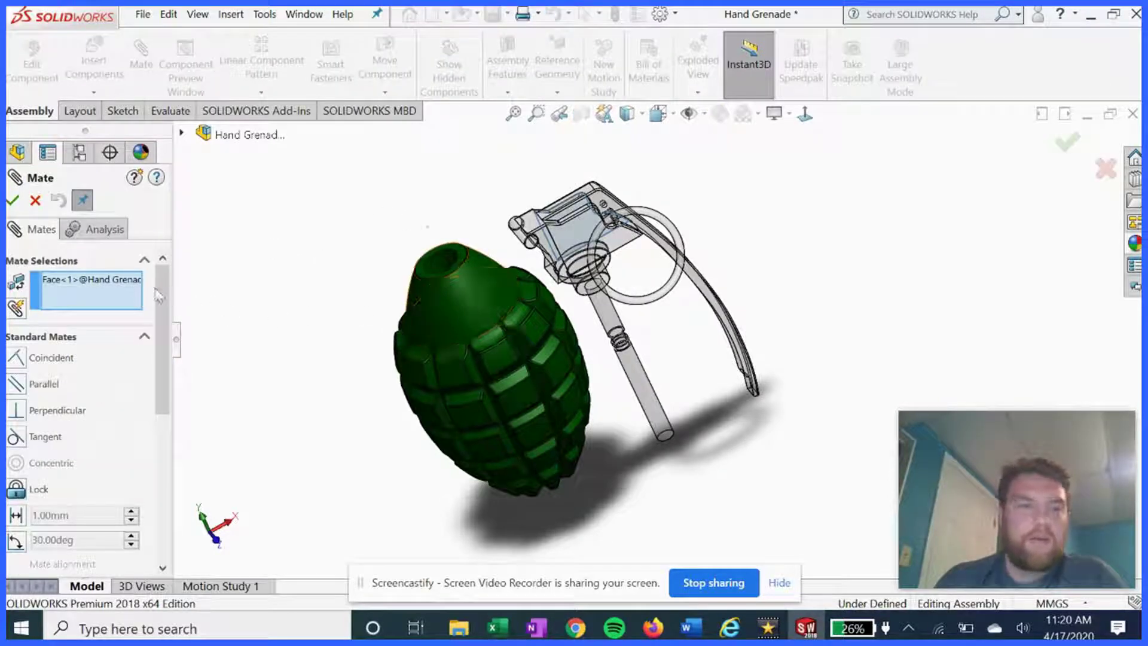
right_click(111, 286)
left_click(143, 311)
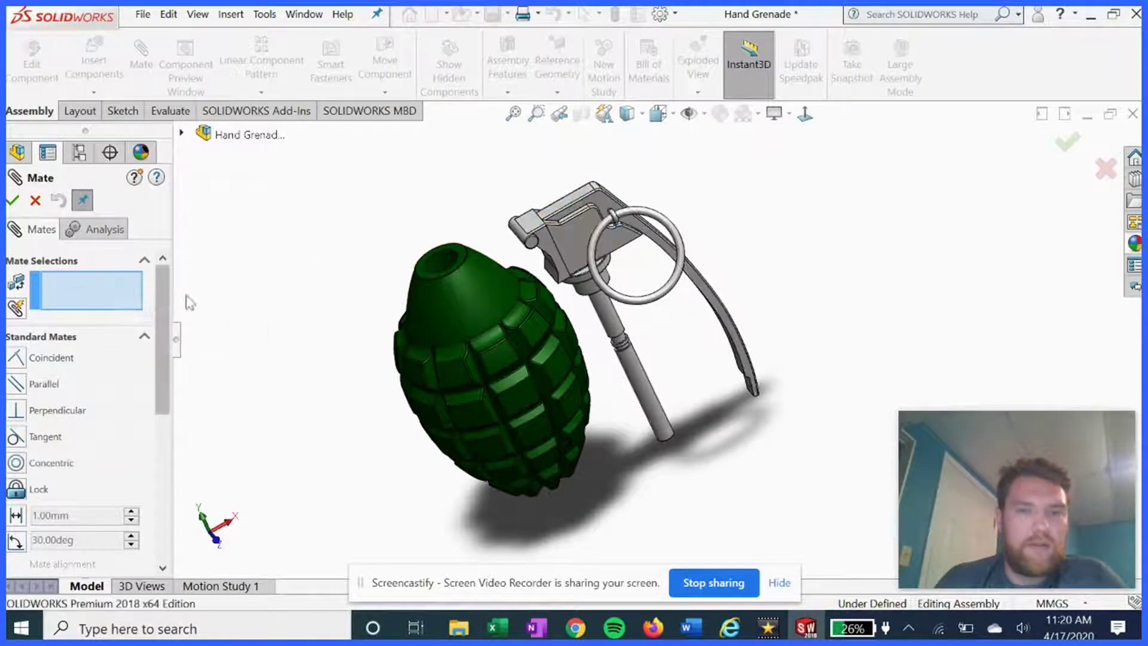
left_click(448, 258)
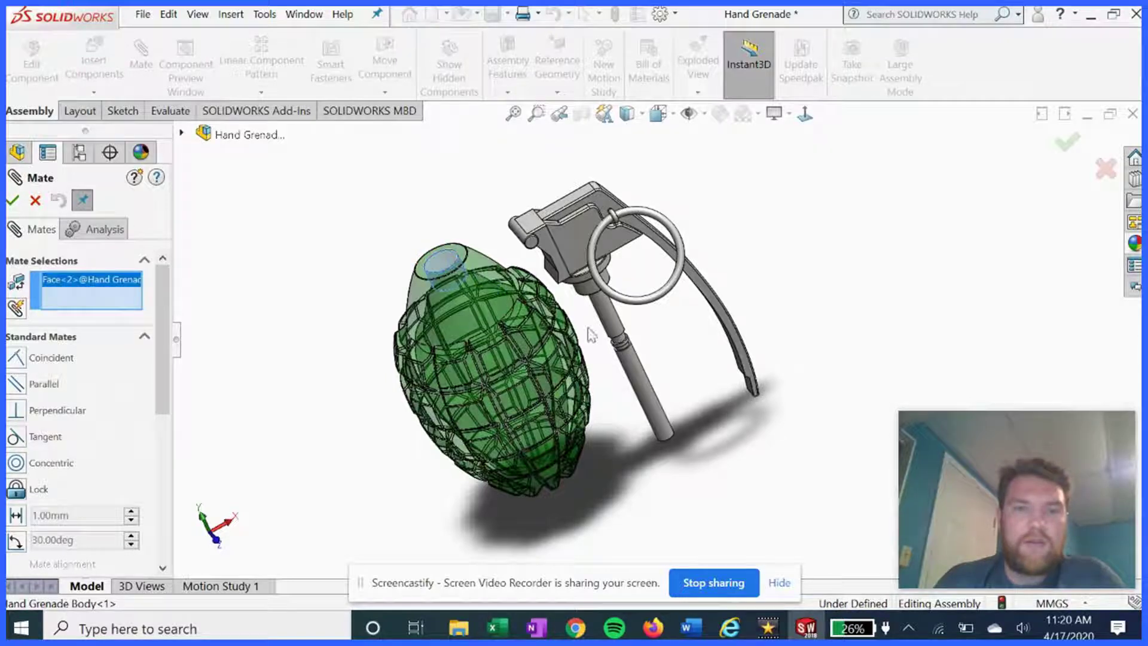
left_click(643, 379)
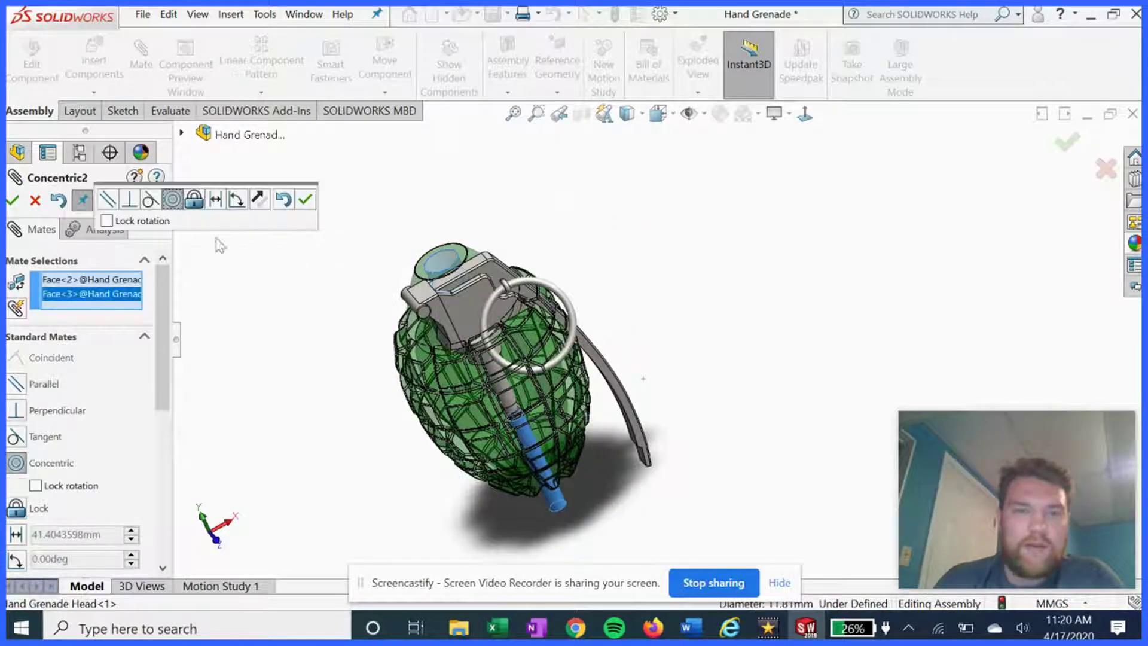
left_click(14, 202)
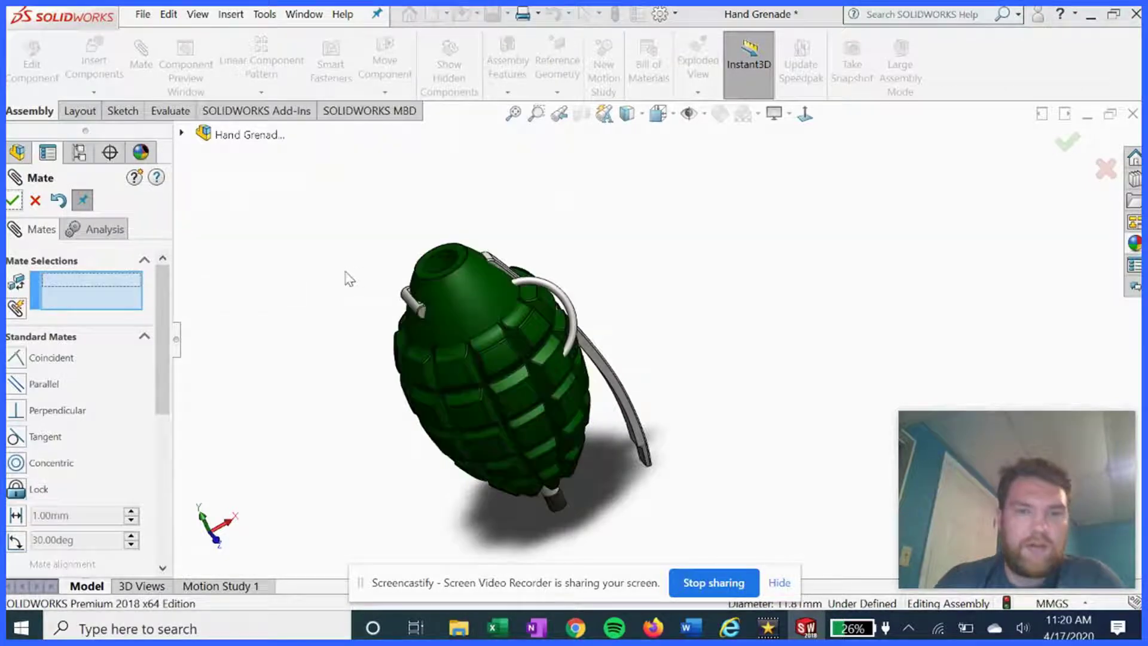
left_click(14, 206)
- Slide the grenade head up along its axis until most of its stem is clear of the body
left_click_drag(603, 364, 369, 251)
middle_click_drag(533, 244, 386, 291)
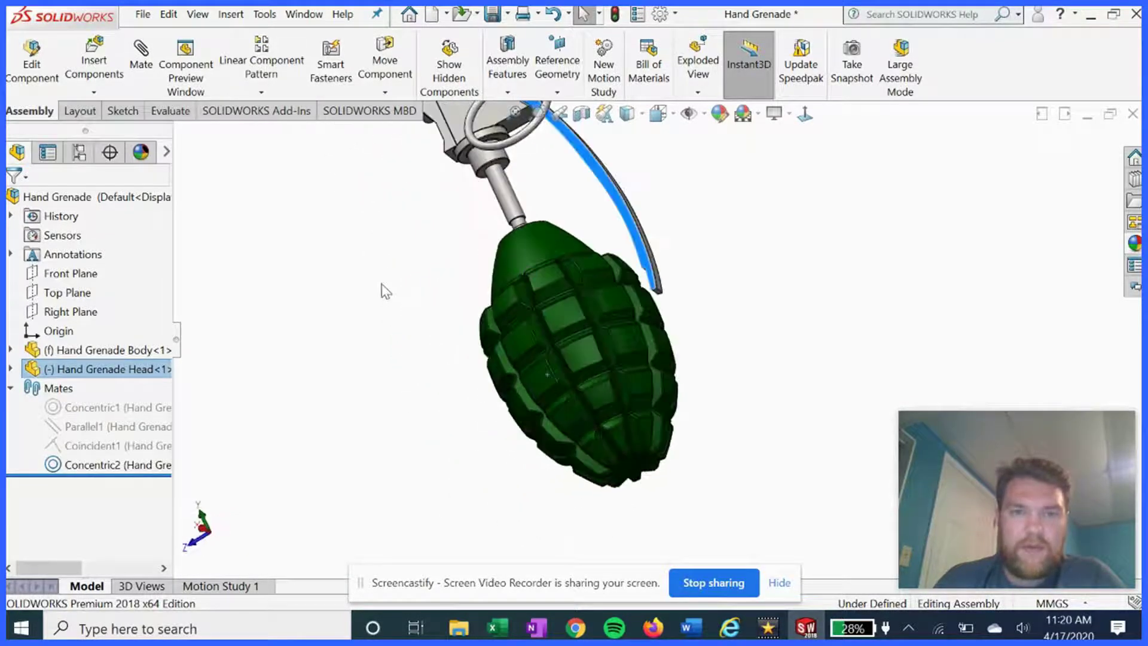
left_click(389, 288)
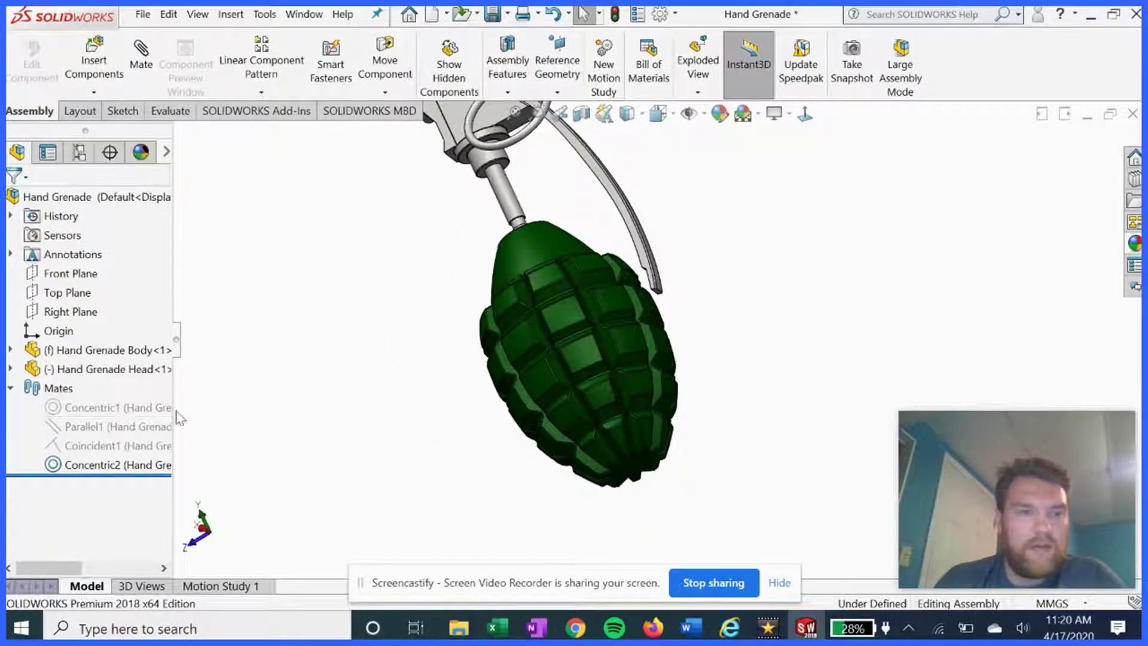
scroll(556, 277, "up", 2)
scroll(556, 276, "down", 2)
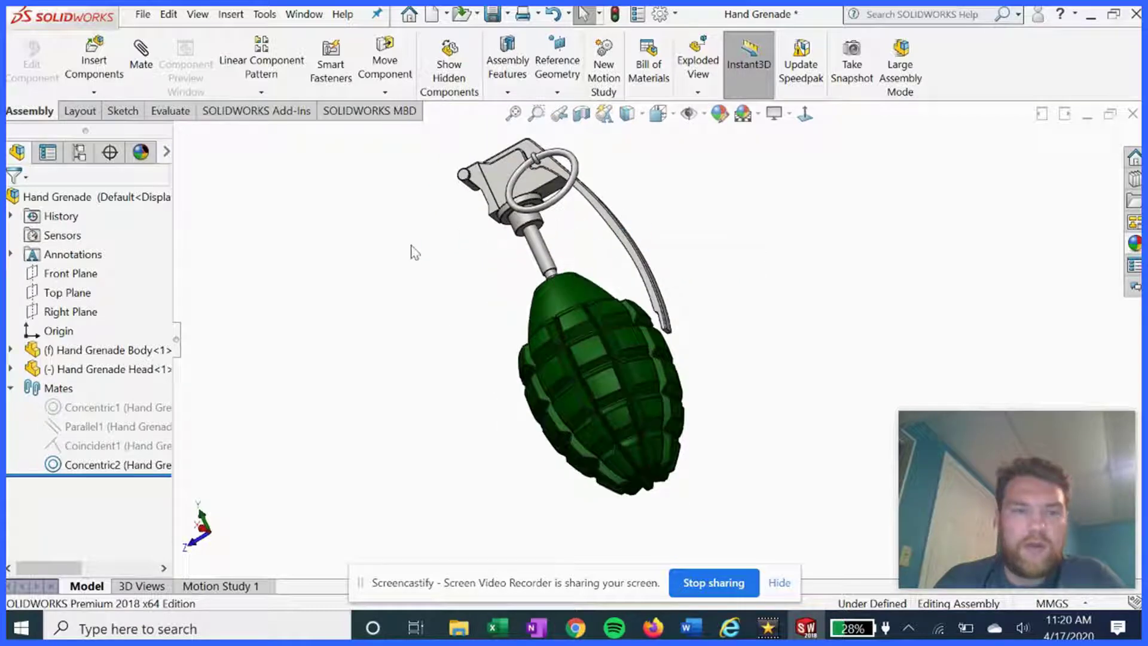
- Add a coincident mate between the Right Plane of Hand Grenade Body and the Right Plane of Hand Grenade Head
left_click(141, 60)
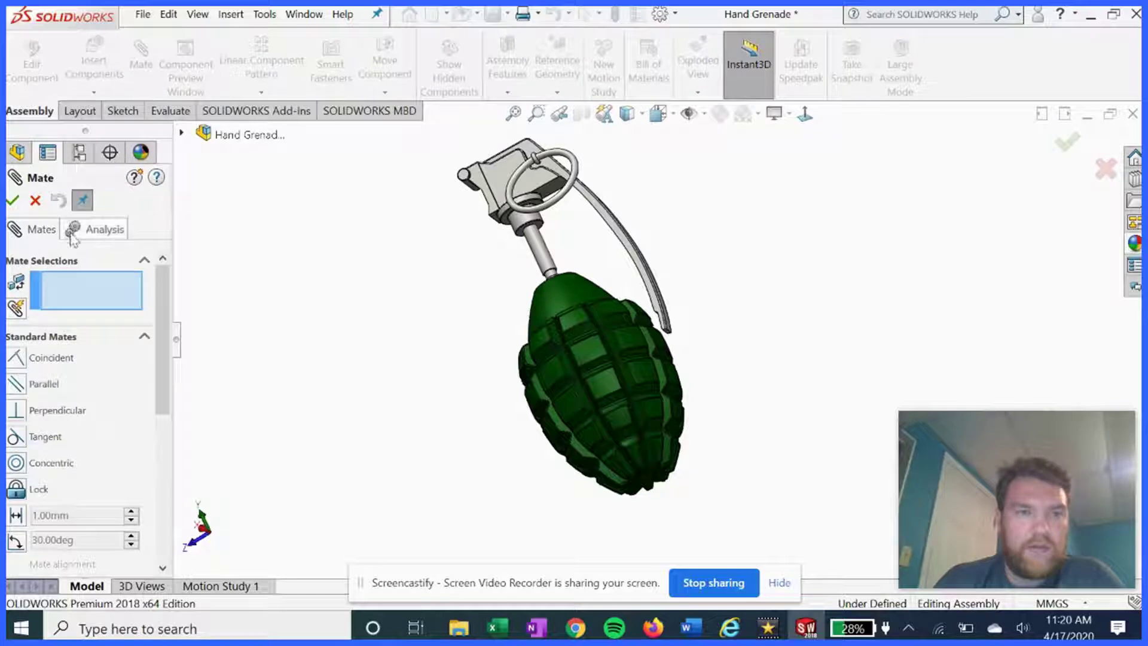
left_click(180, 134)
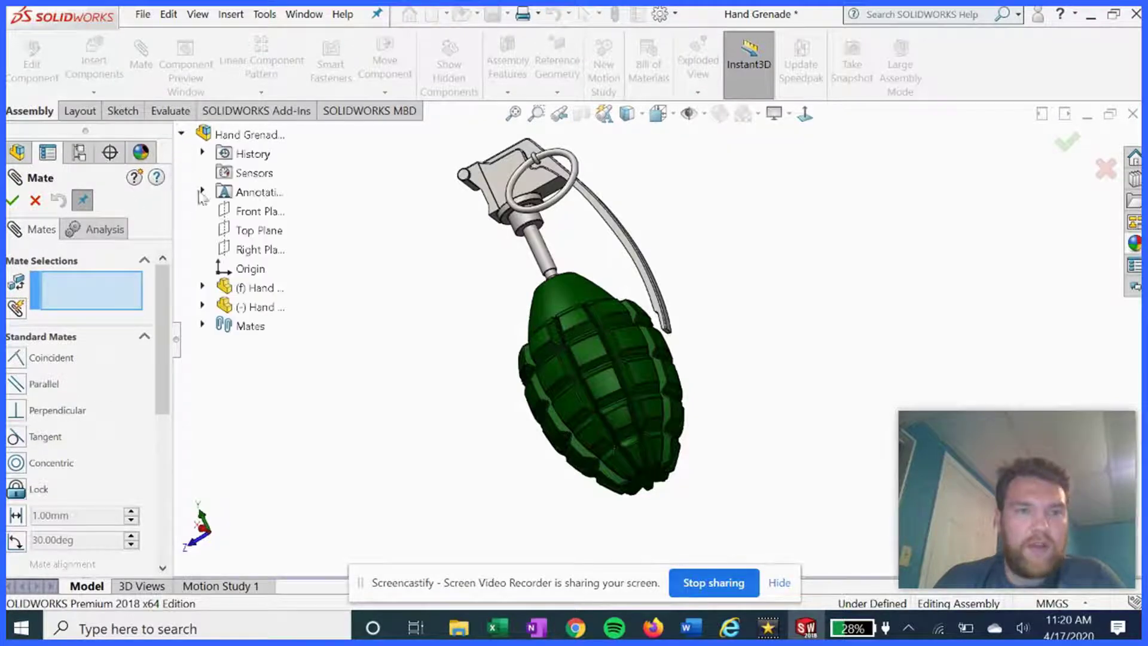
left_click(203, 288)
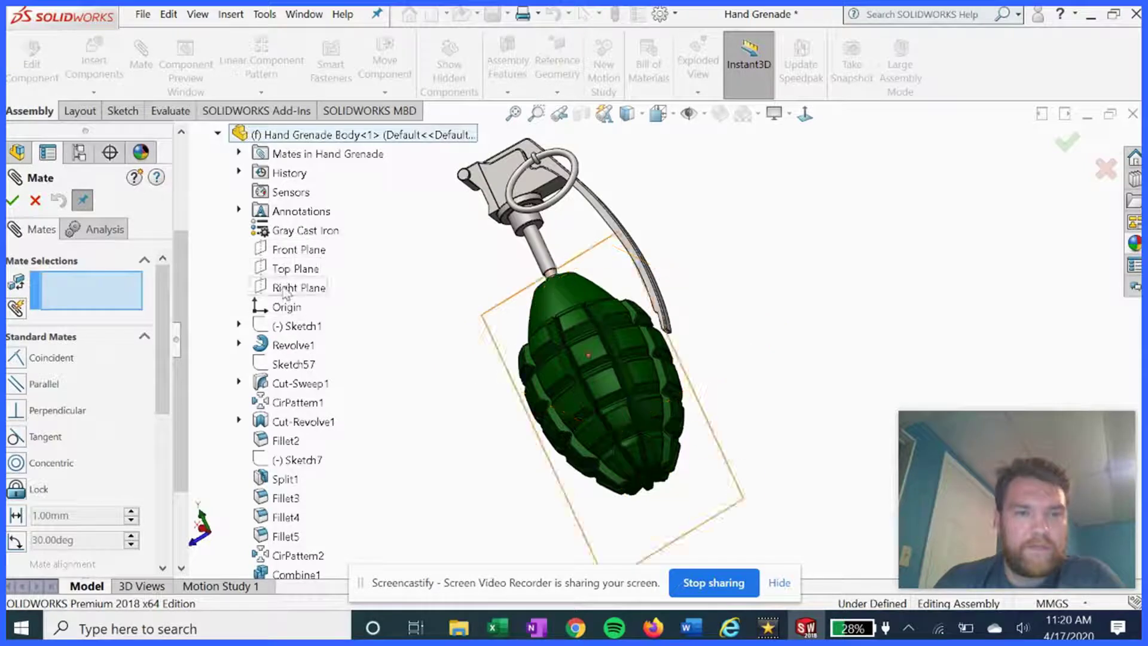
middle_click_drag(434, 308, 374, 374)
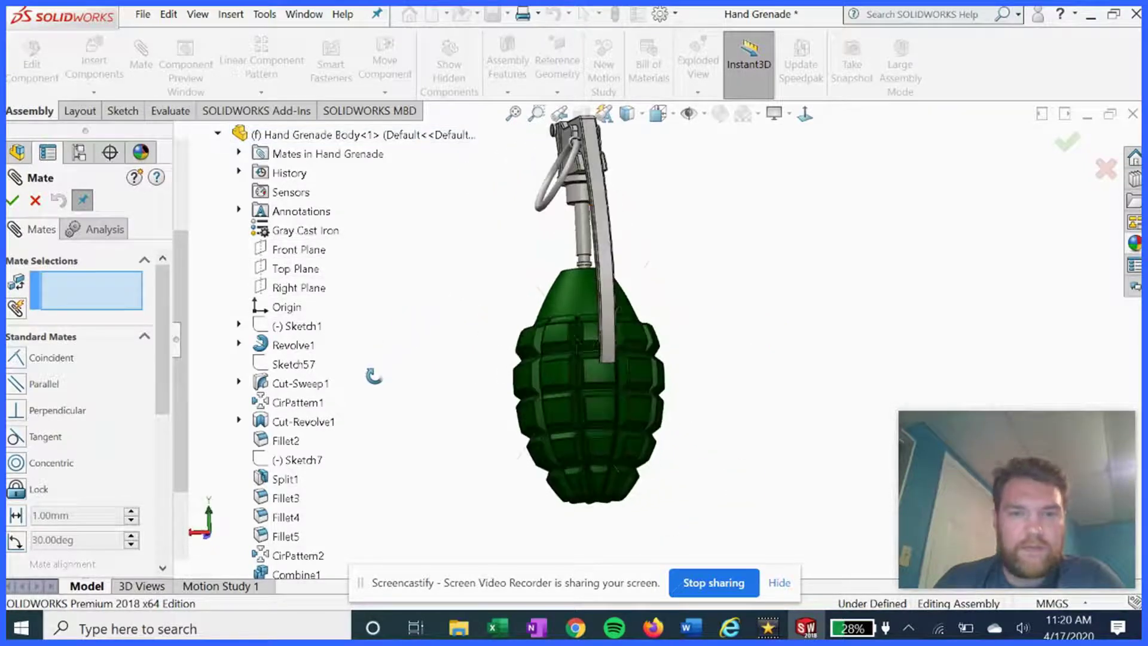
left_click(299, 288)
mouse_move(474, 282)
middle_mouse_down()
mouse_move(535, 366)
mouse_move(526, 353)
middle_mouse_up()
scroll(281, 354, "down", 2)
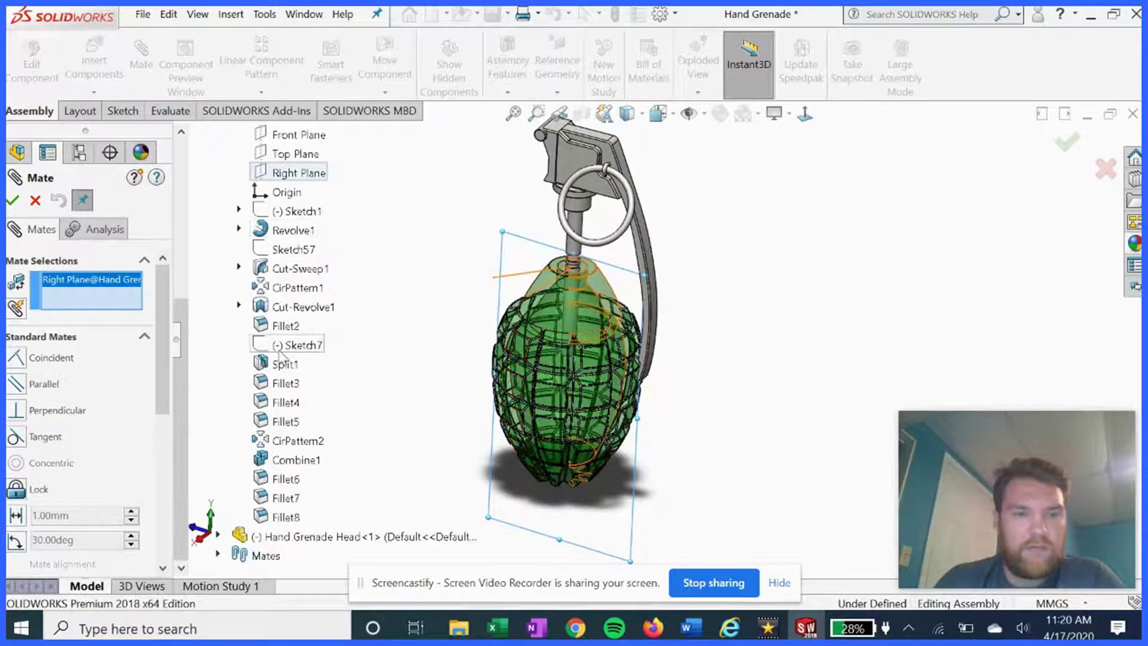
left_click(218, 535)
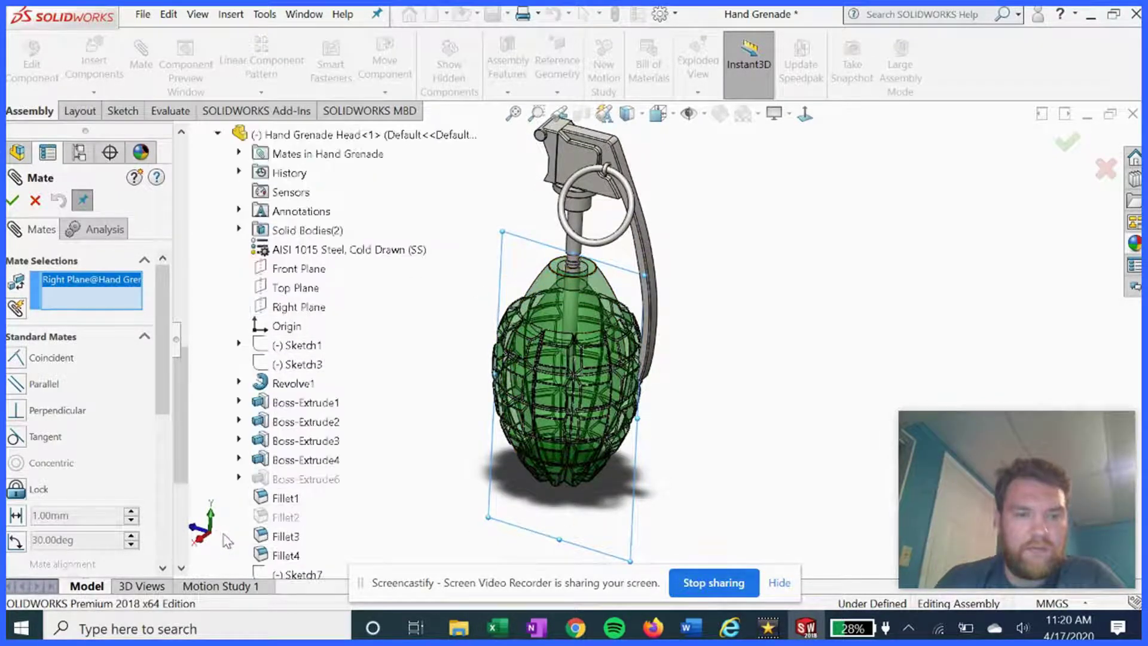
left_click(284, 308)
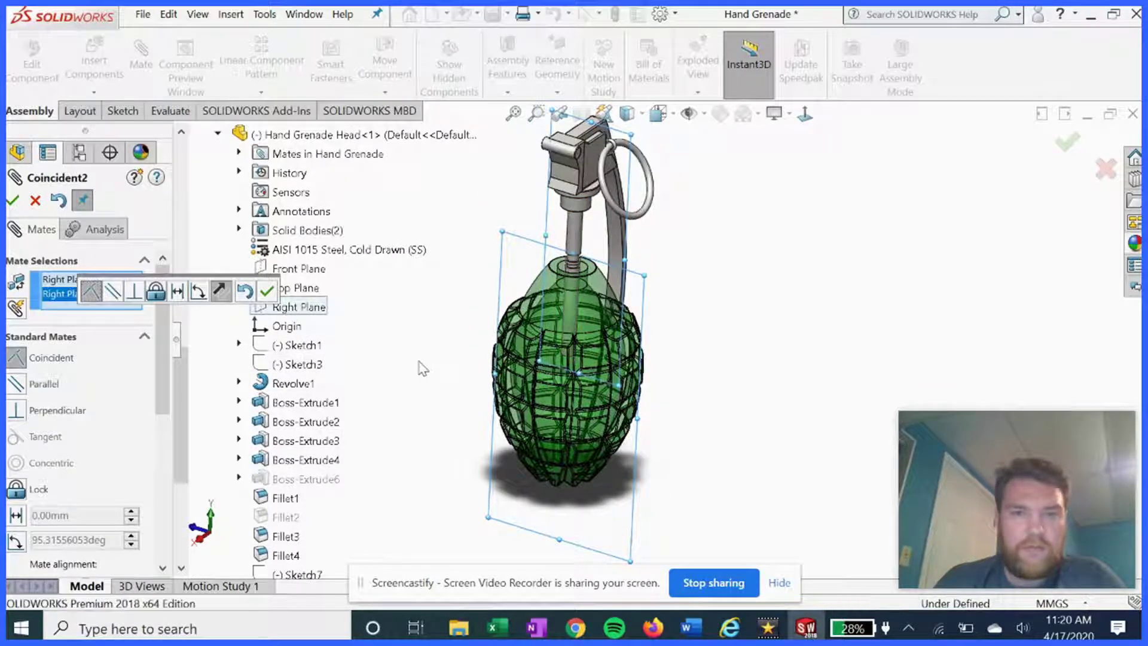
middle_click_drag(423, 369, 335, 334)
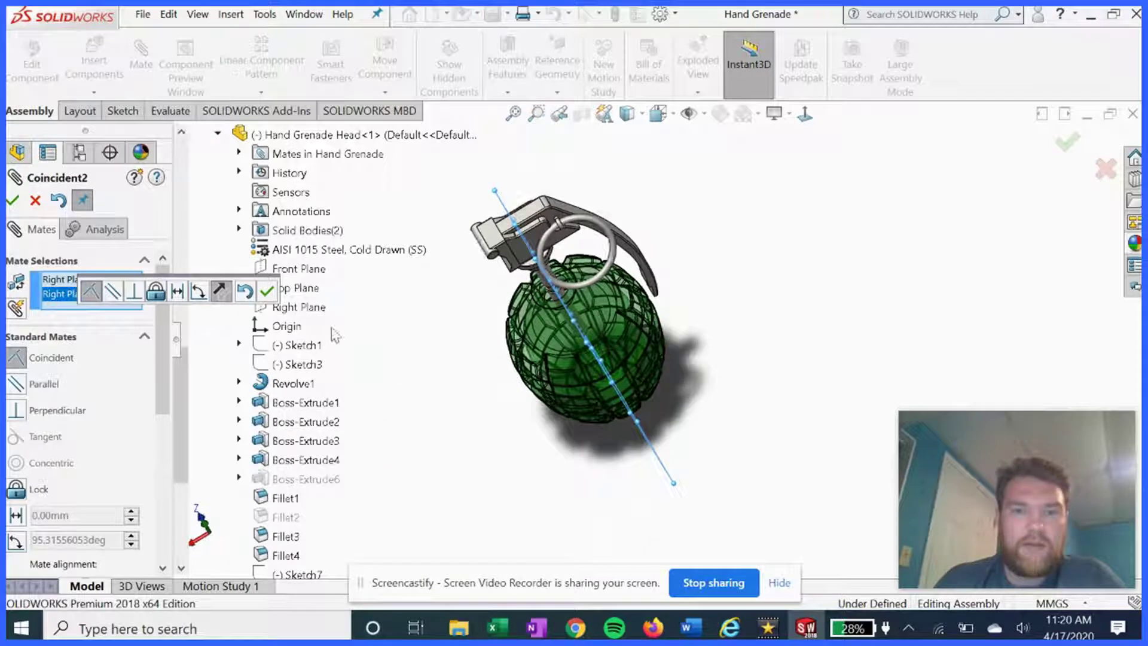
left_click(14, 202)
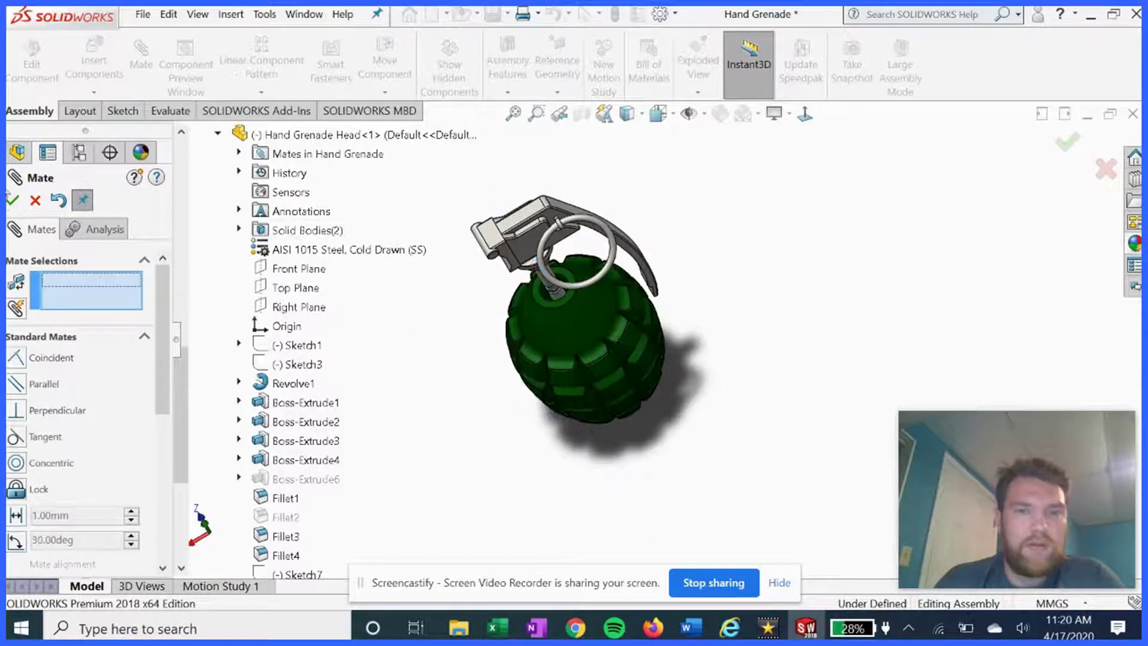
left_click(13, 202)
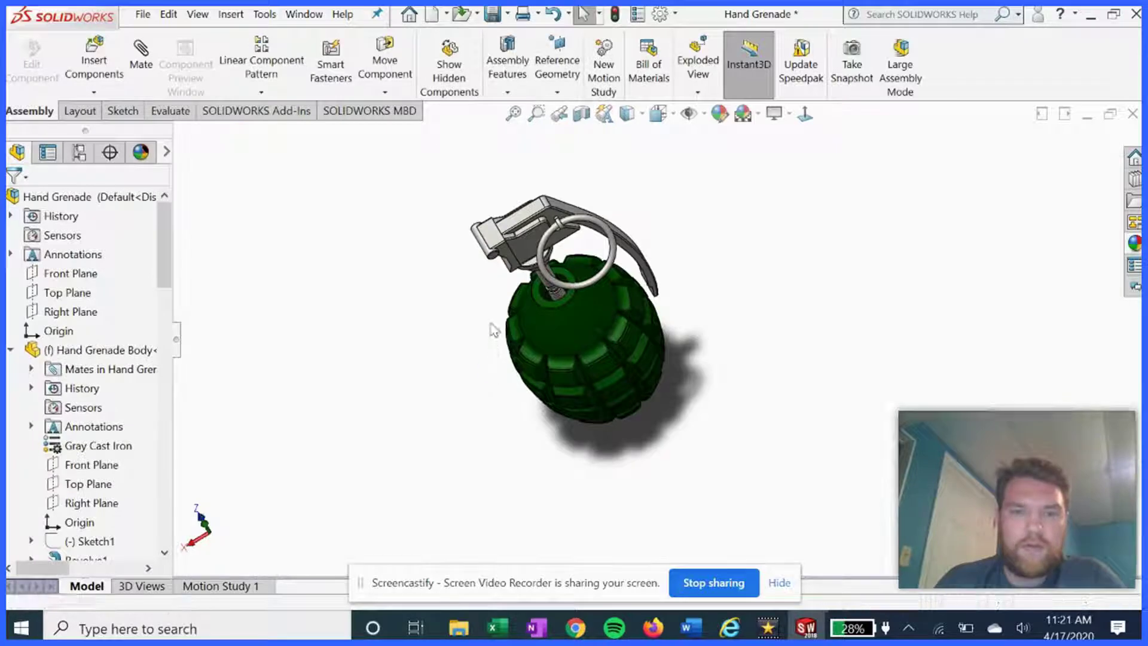
- Slide the grenade head down along its axis to just above the body's neck
middle_click_drag(495, 329, 489, 284)
left_click_drag(501, 168, 522, 235)
middle_click_drag(390, 264, 354, 221)
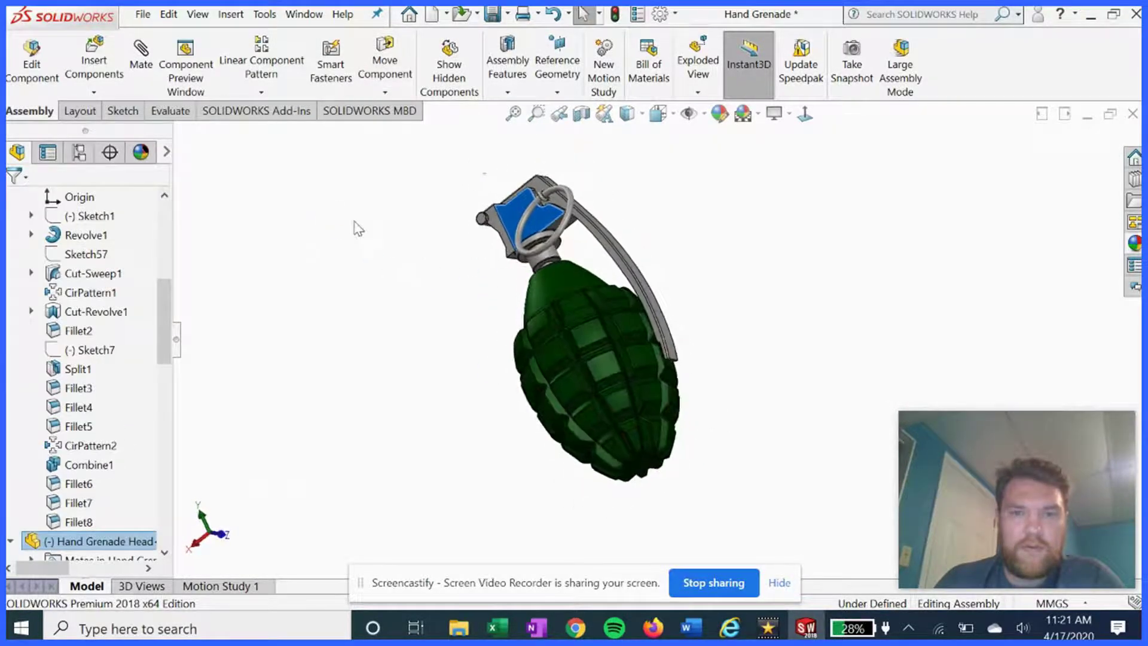
left_click(354, 210)
- Add a coincident mate between the underside of the head's collar and the flat top face of the grenade body
left_click(141, 59)
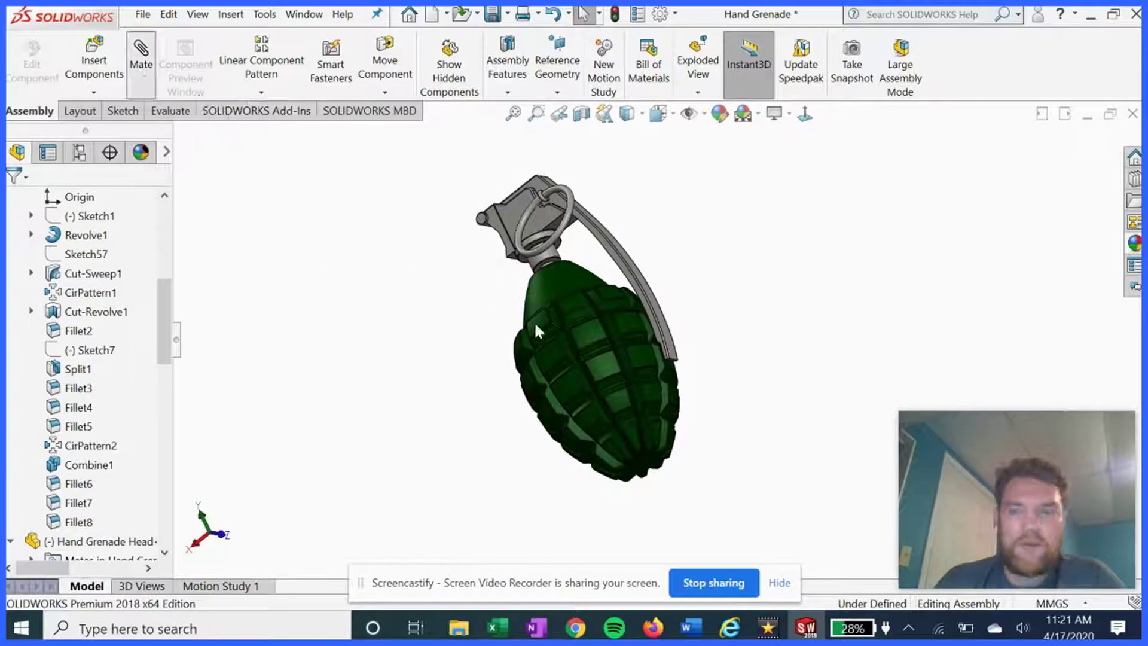
scroll(551, 265, "down", 5)
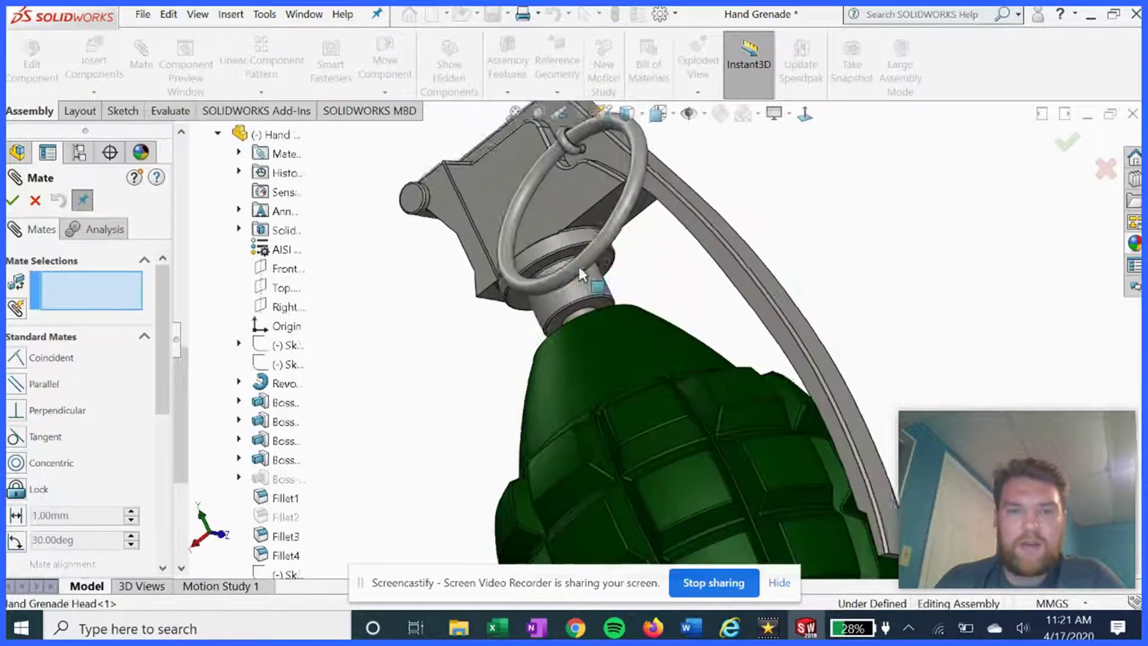
middle_click_drag(551, 265, 643, 254)
left_click(658, 305)
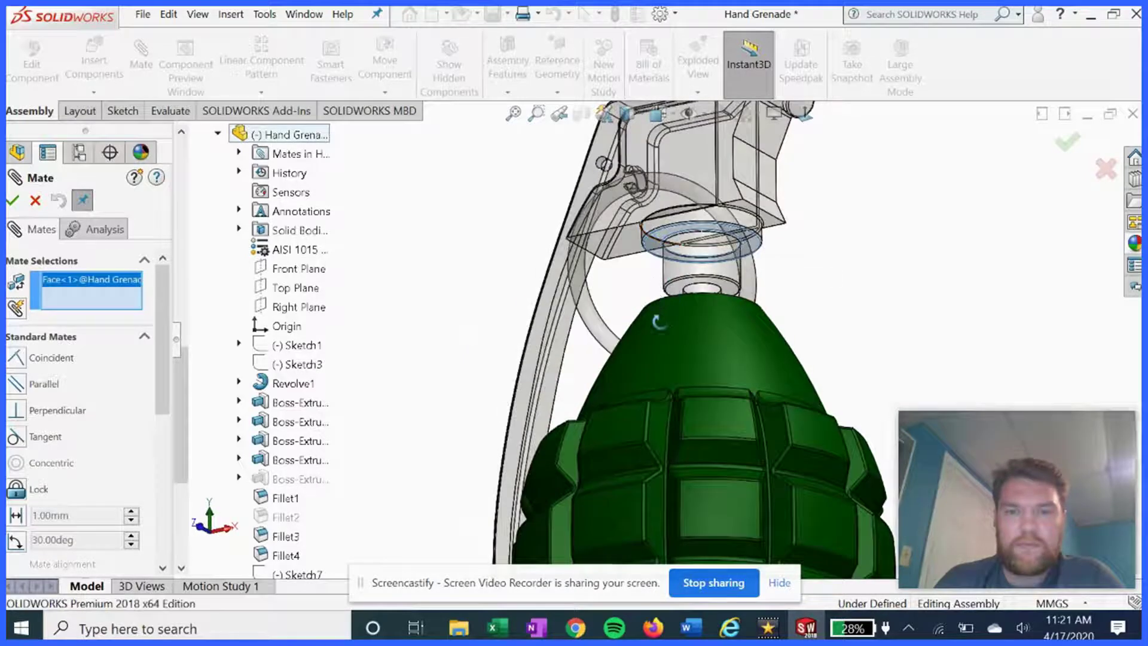
middle_click_drag(661, 315, 648, 284)
left_click(655, 273)
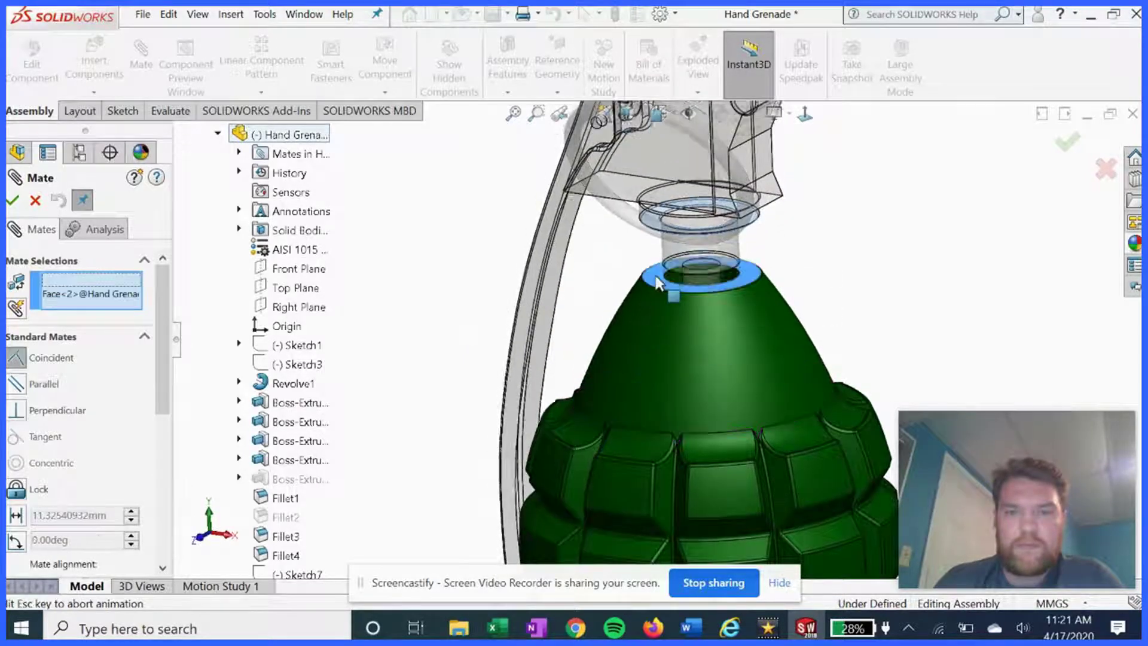
middle_click_drag(469, 270, 687, 260)
left_click(775, 254)
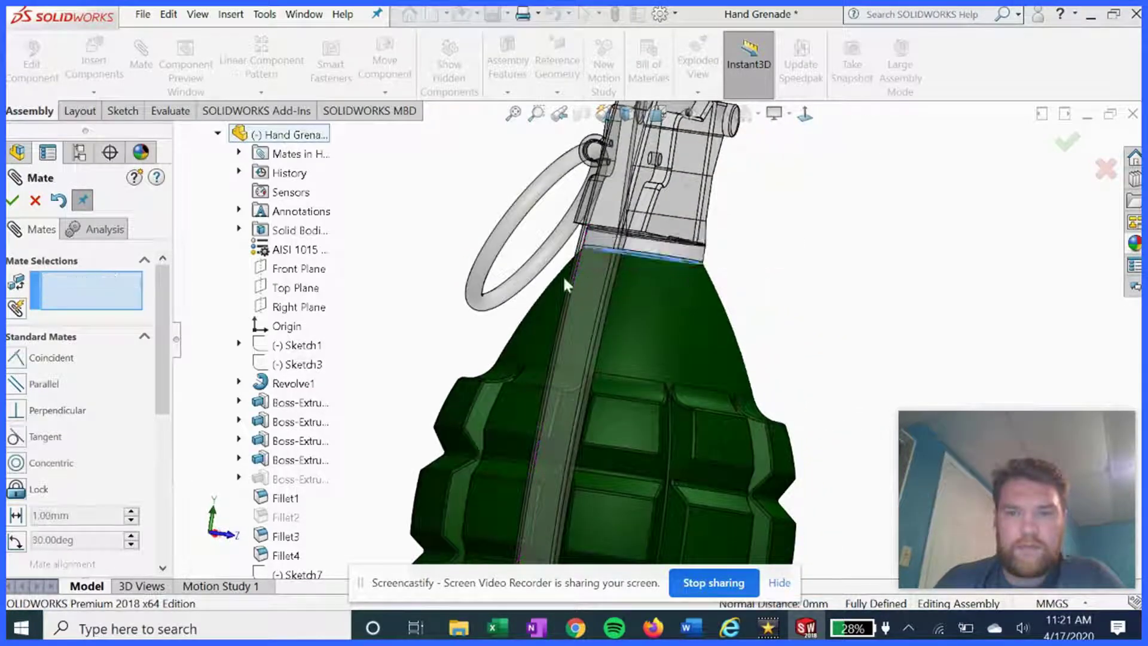
left_click(13, 201)
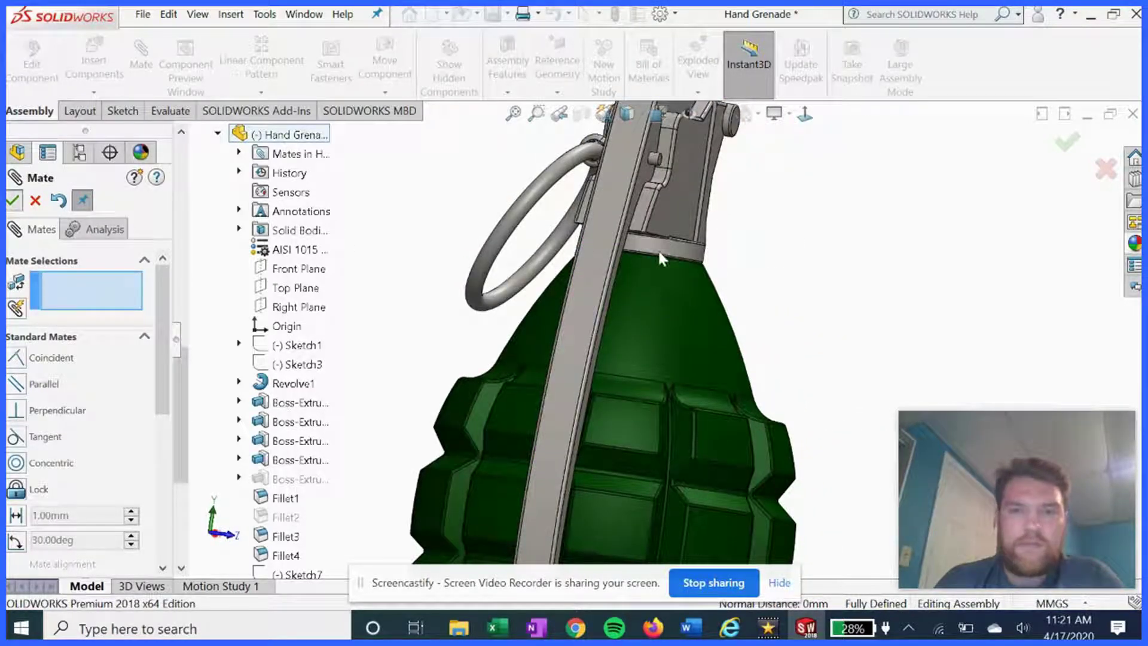
- Close the mate command and examine the fully assembled grenade from several angles
middle_click_drag(814, 299, 811, 270)
scroll(731, 307, "up", 5)
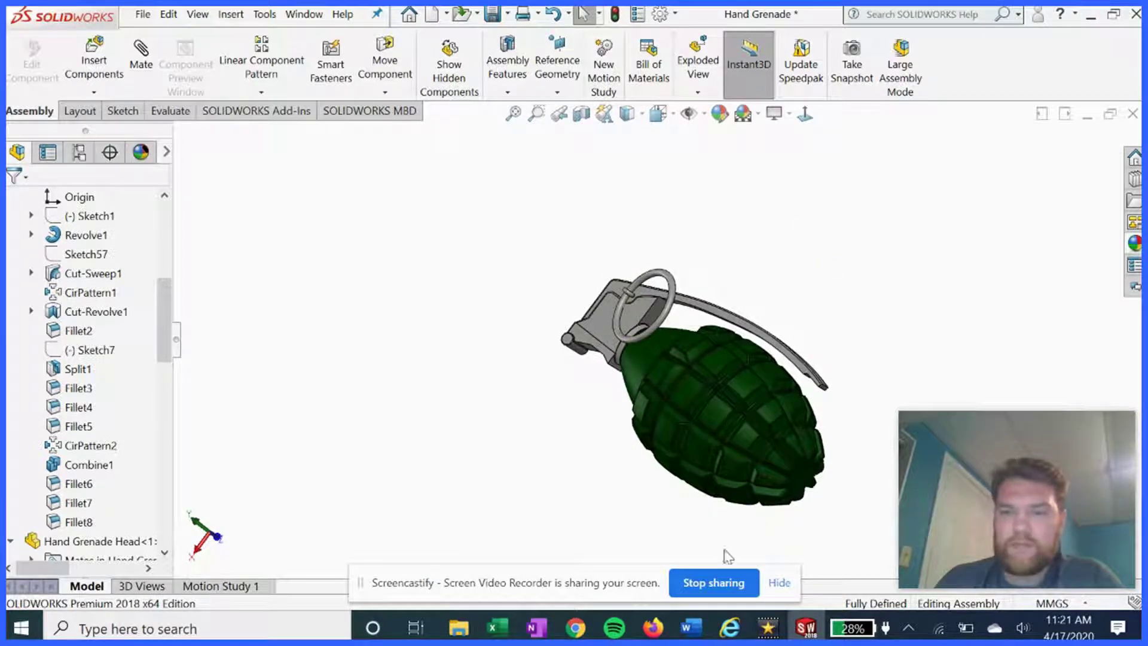
middle_click_drag(730, 541, 607, 468)
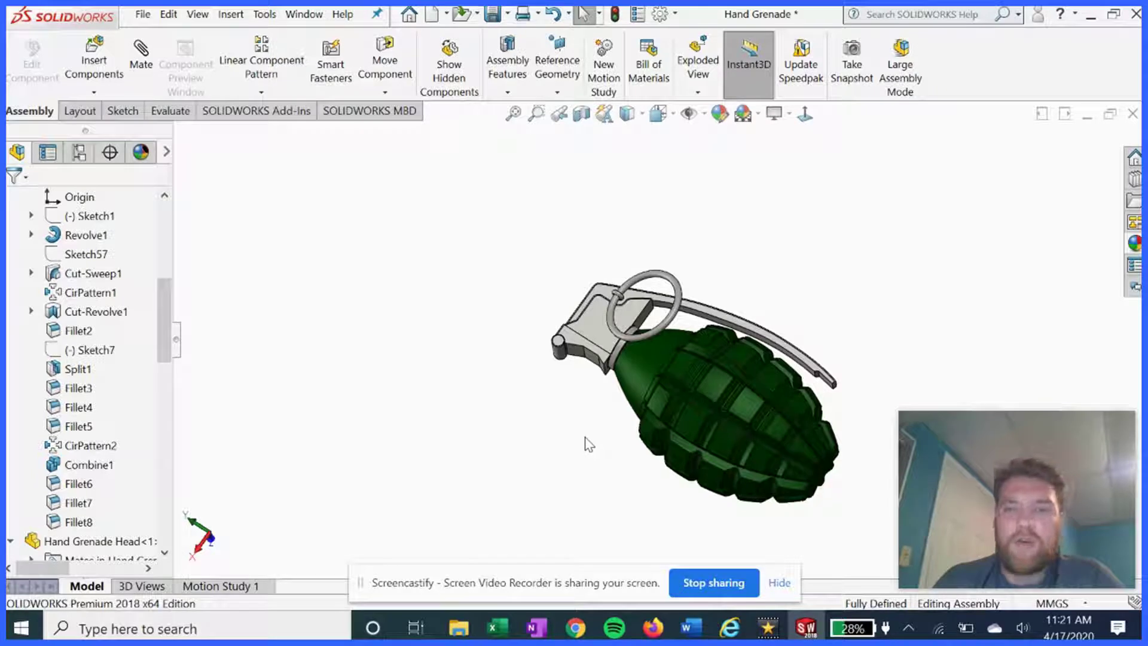
mouse_move(590, 444)
middle_mouse_down()
mouse_move(592, 418)
mouse_move(599, 428)
middle_mouse_up()
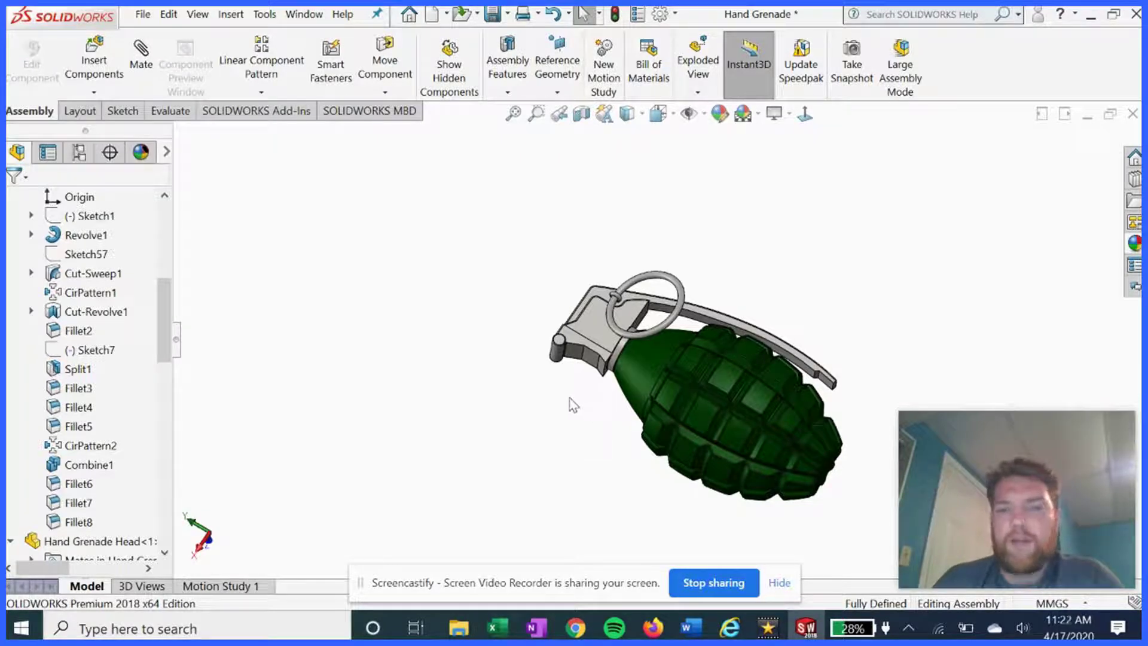
middle_click_drag(573, 404, 579, 402)
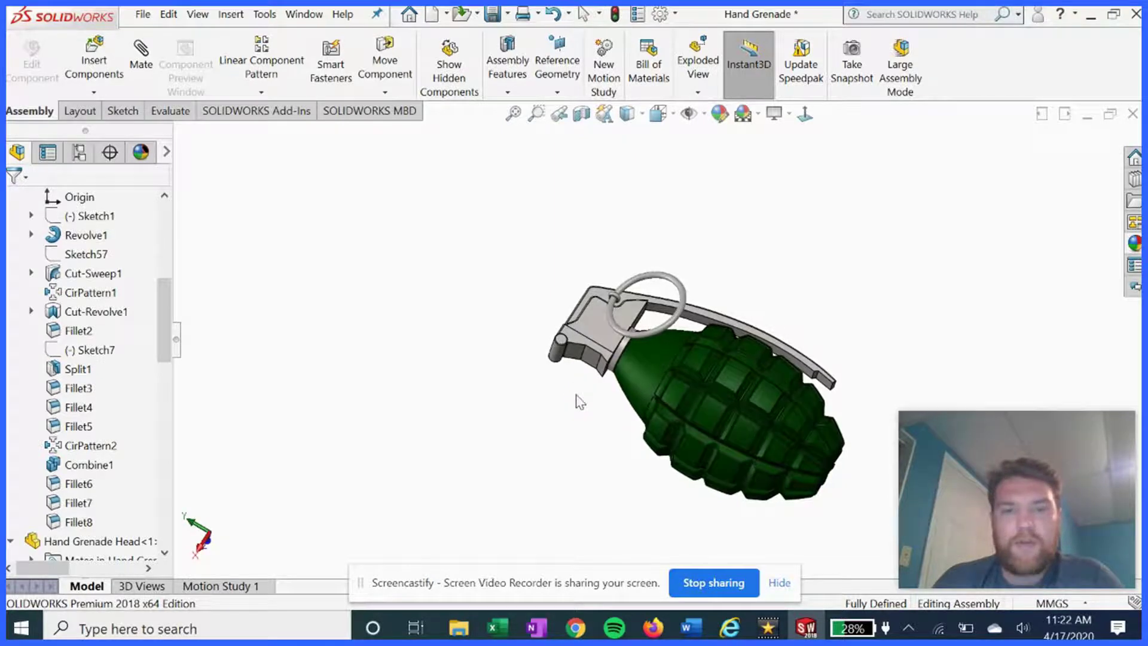